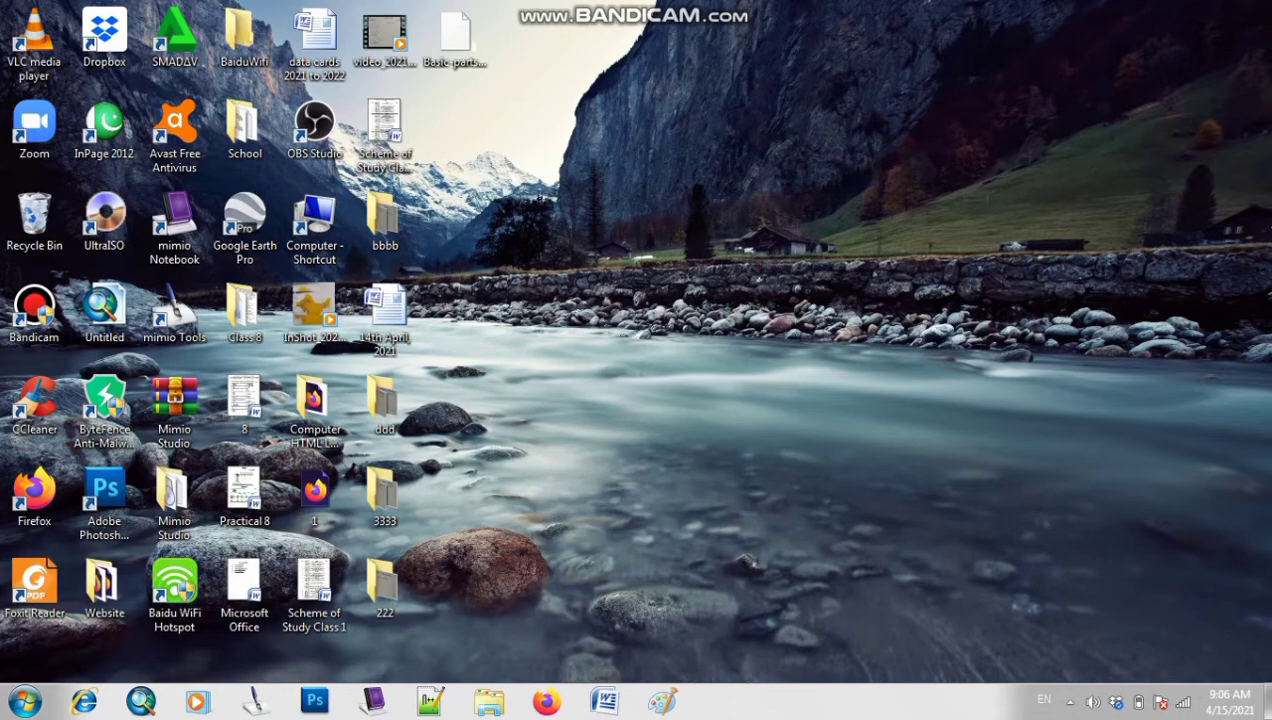
# Refresh the desktop twice from its right-click menu
pyautogui.rightClick(660, 255)
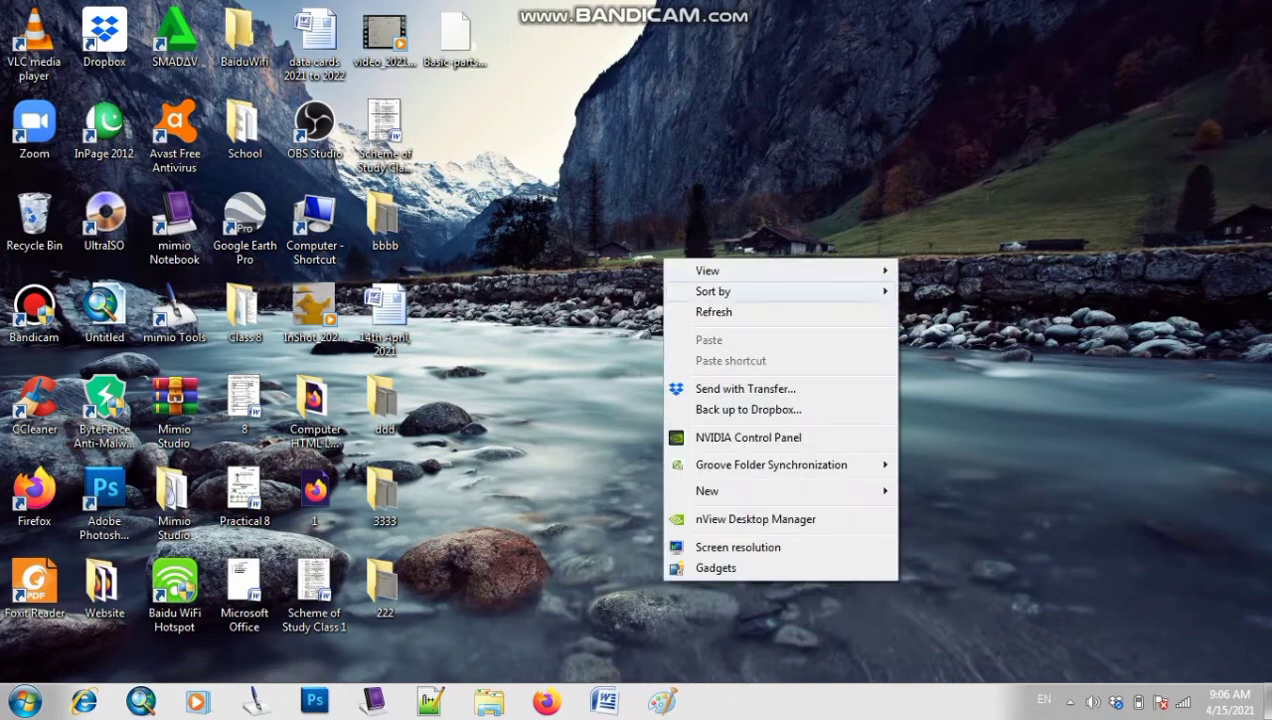
pyautogui.click(740, 310)
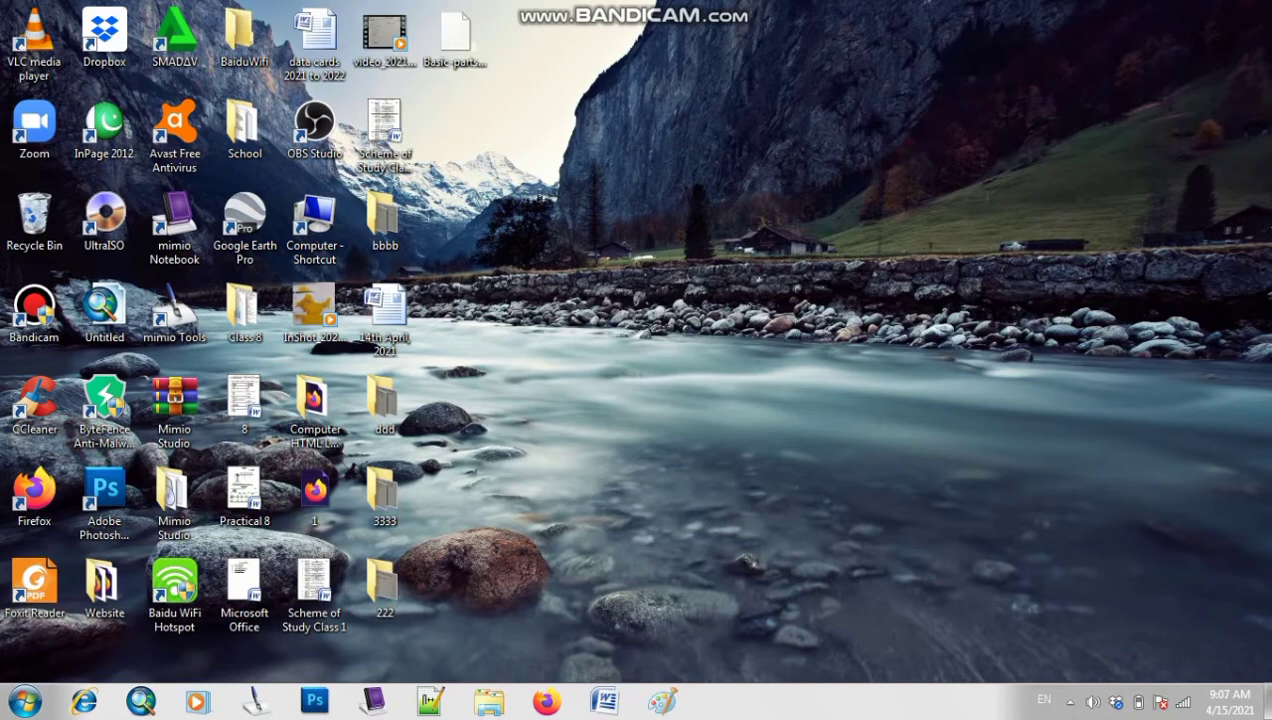
pyautogui.rightClick(798, 176)
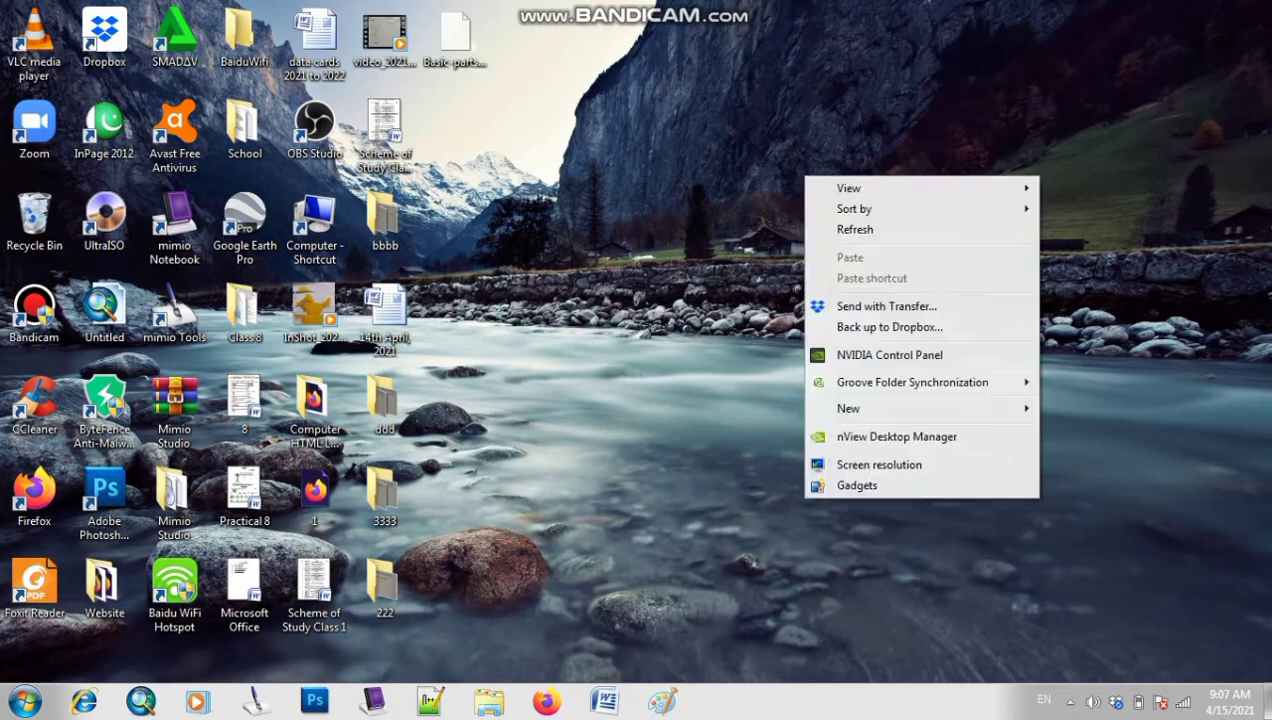
pyautogui.click(840, 228)
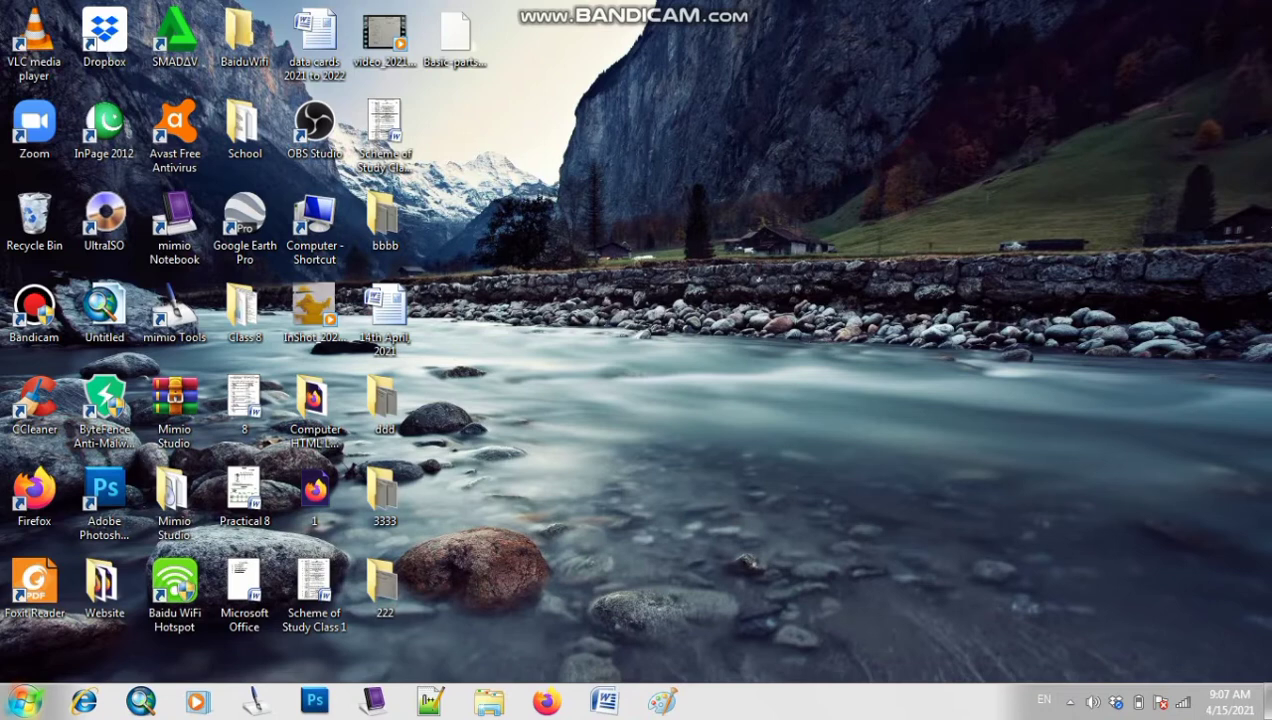
# Launch Microsoft Office Word 2007 from All Programs > Microsoft Office
pyautogui.press('super')
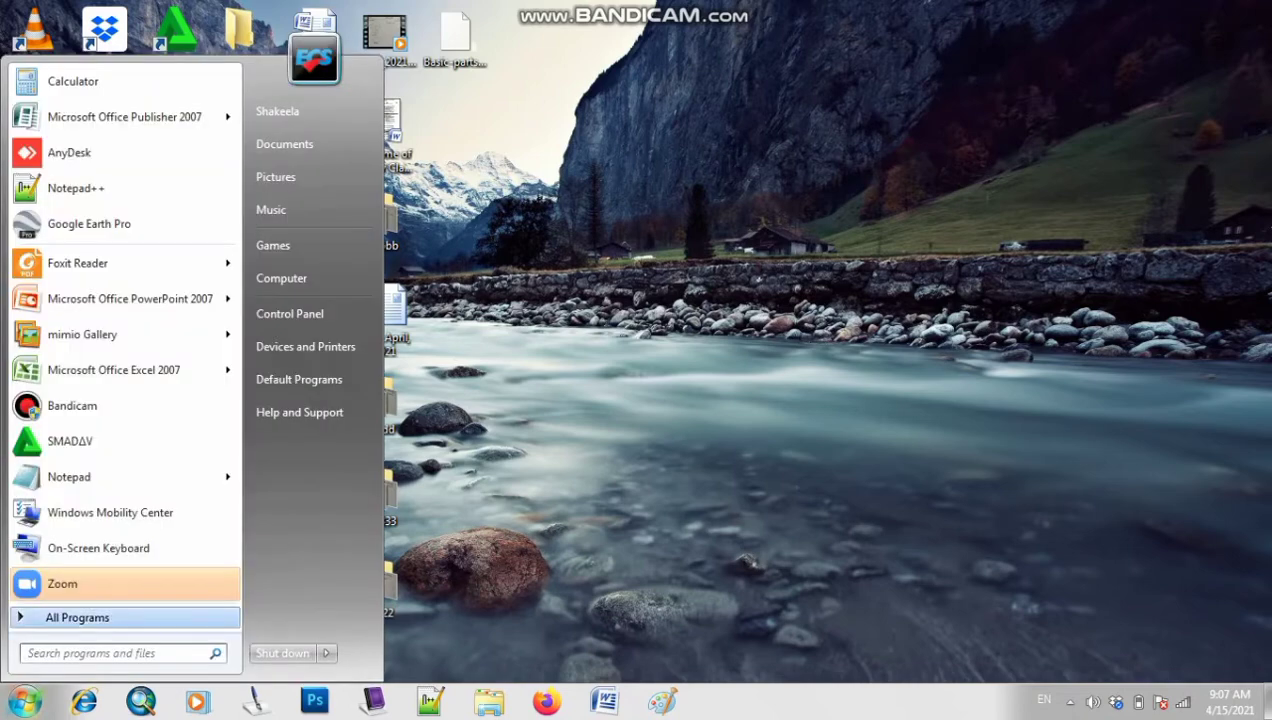
pyautogui.click(78, 618)
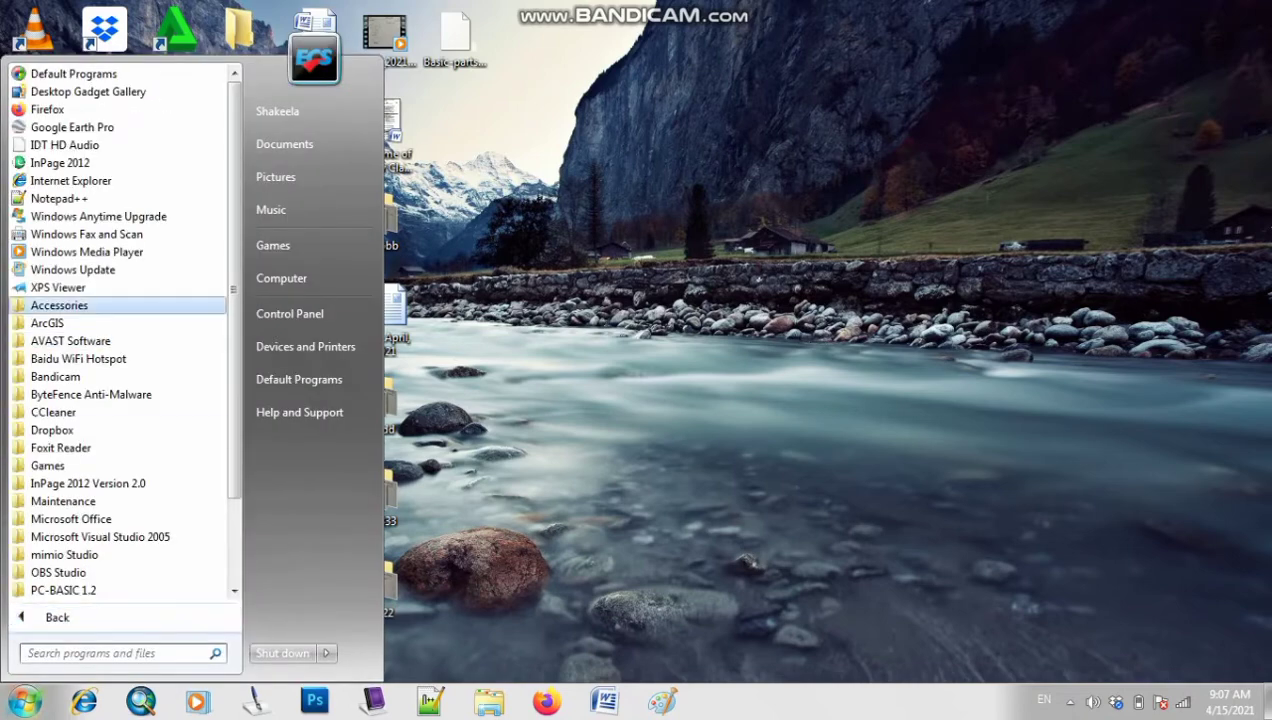
pyautogui.press('Down')
pyautogui.press('Down')
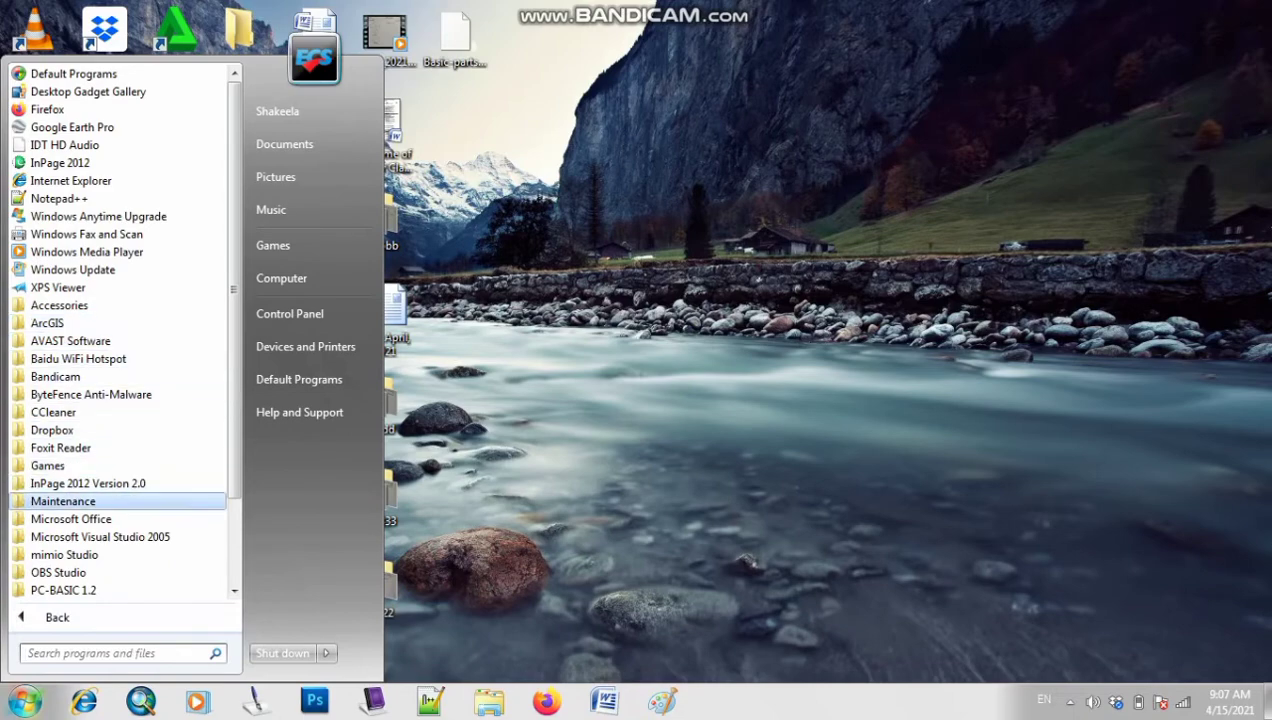
pyautogui.press('Return')
pyautogui.press('Down')
pyautogui.press('Down')
pyautogui.press('Down')
pyautogui.press('Down')
pyautogui.press('Down')
pyautogui.press('Down')
pyautogui.press('Down')
pyautogui.press('Down')
pyautogui.press('Down')
pyautogui.press('Down')
pyautogui.press('Down')
pyautogui.press('Down')
pyautogui.press('Down')
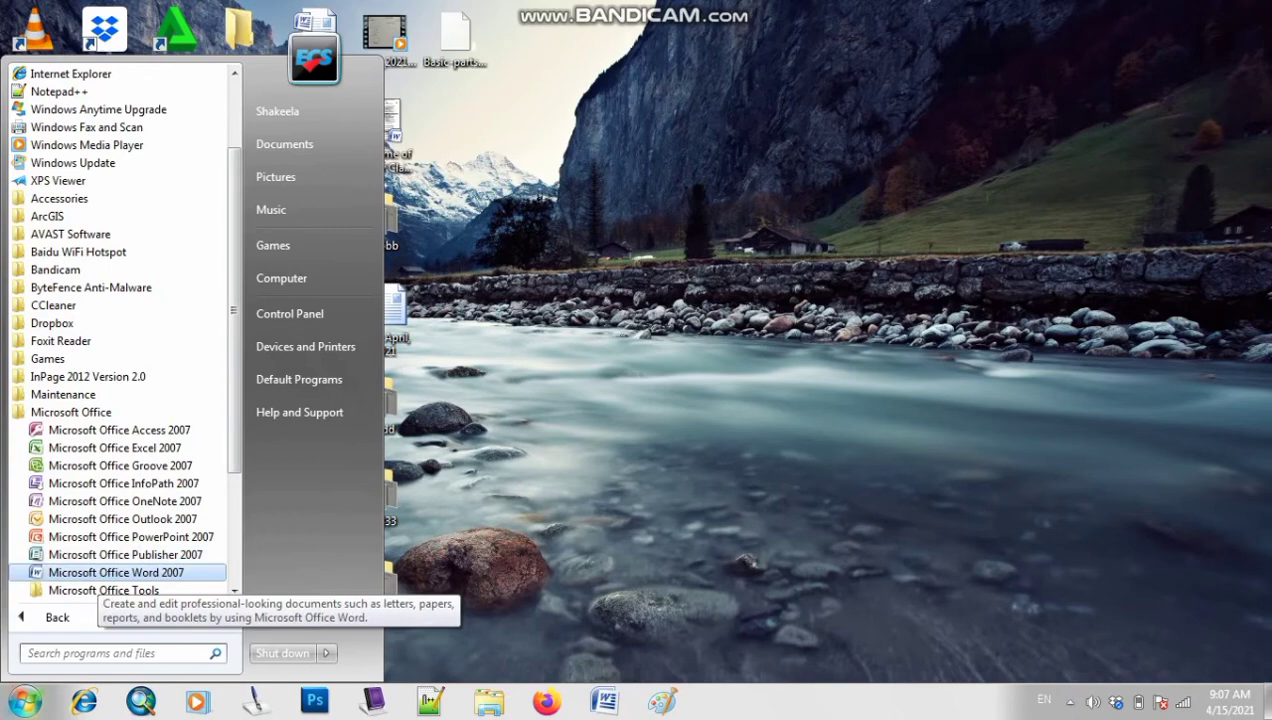
pyautogui.press('Return')
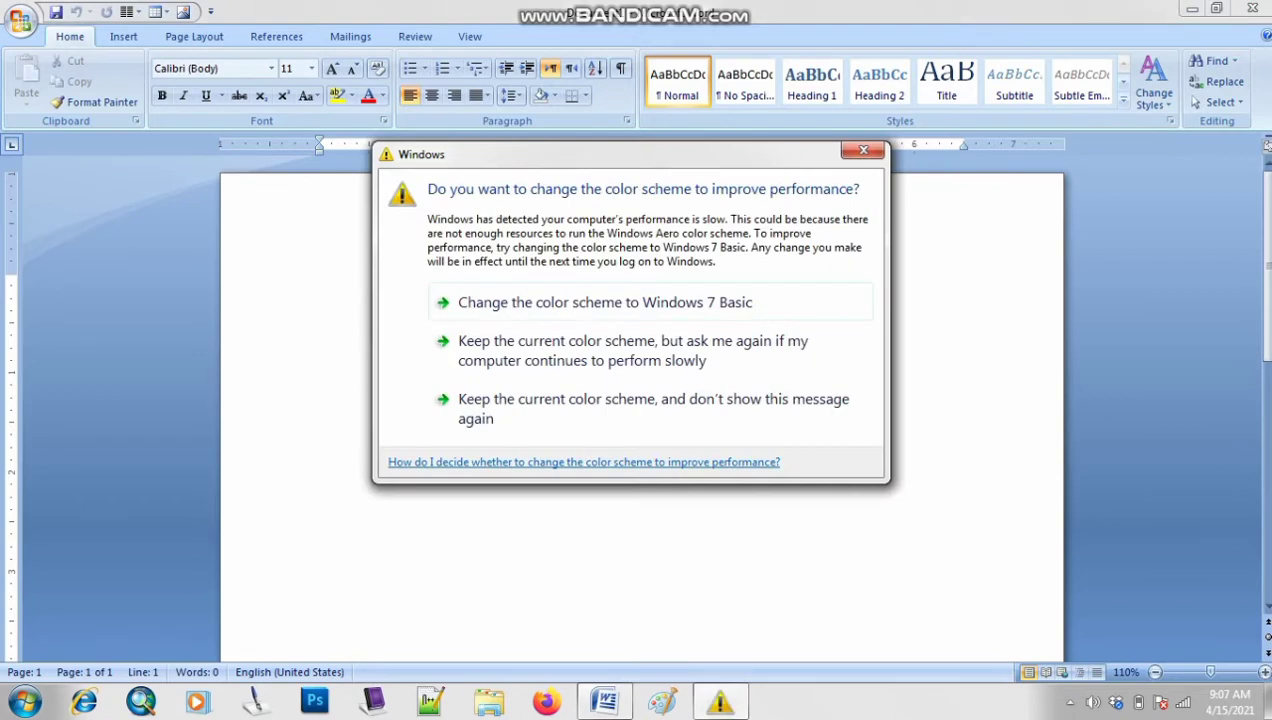
# Keep the current color scheme and choose not to show this message again
pyautogui.click(640, 405)
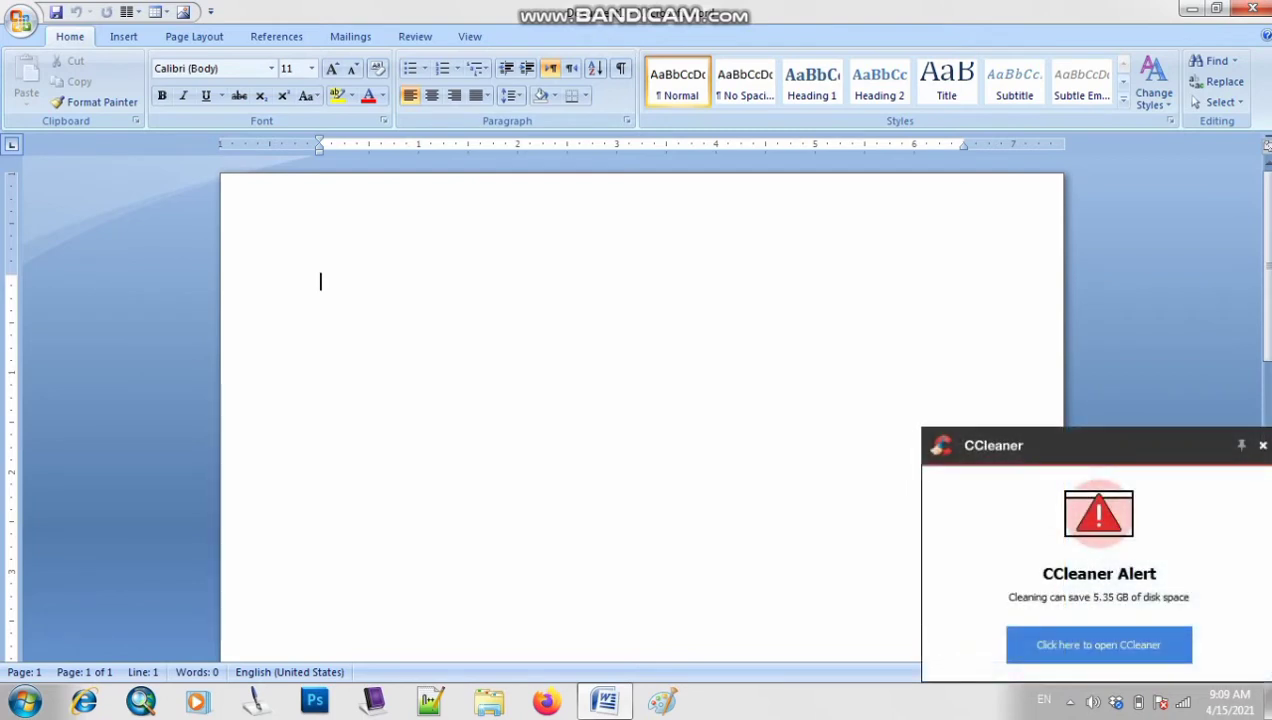
# Type 'My name is' followed by the writer's full name, fixing the typo
pyautogui.write('M')
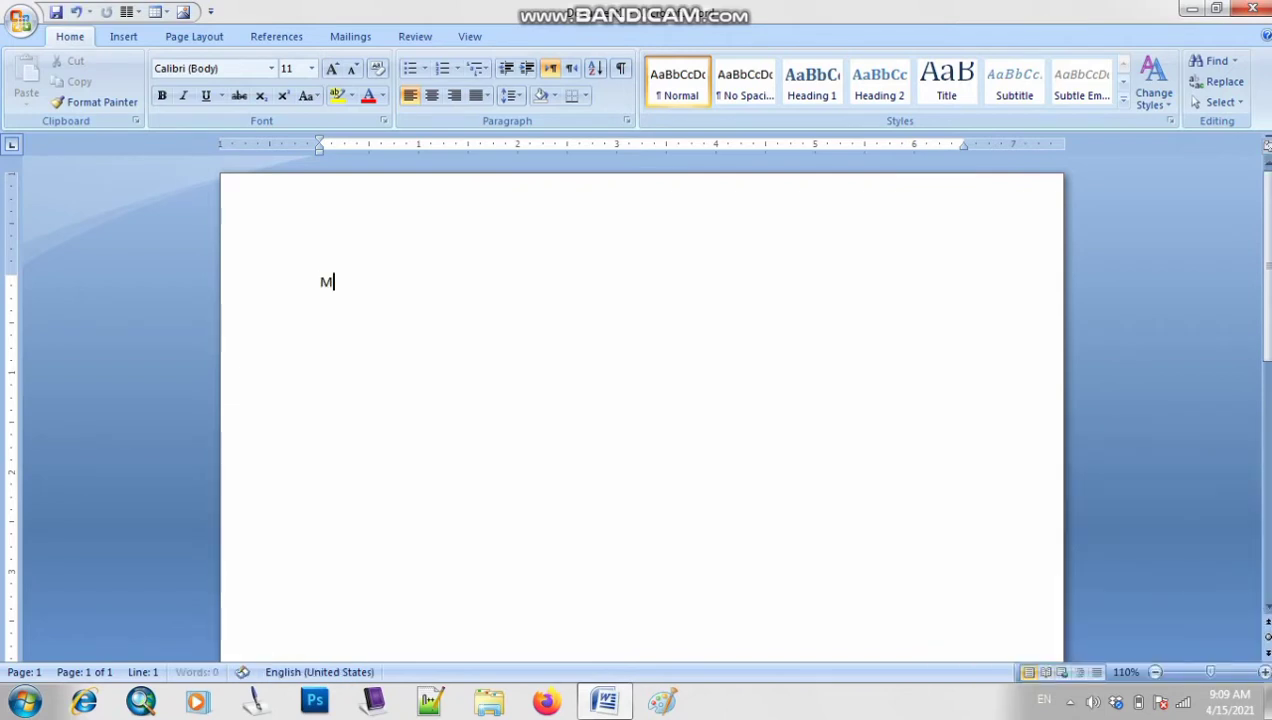
pyautogui.write('y name is')
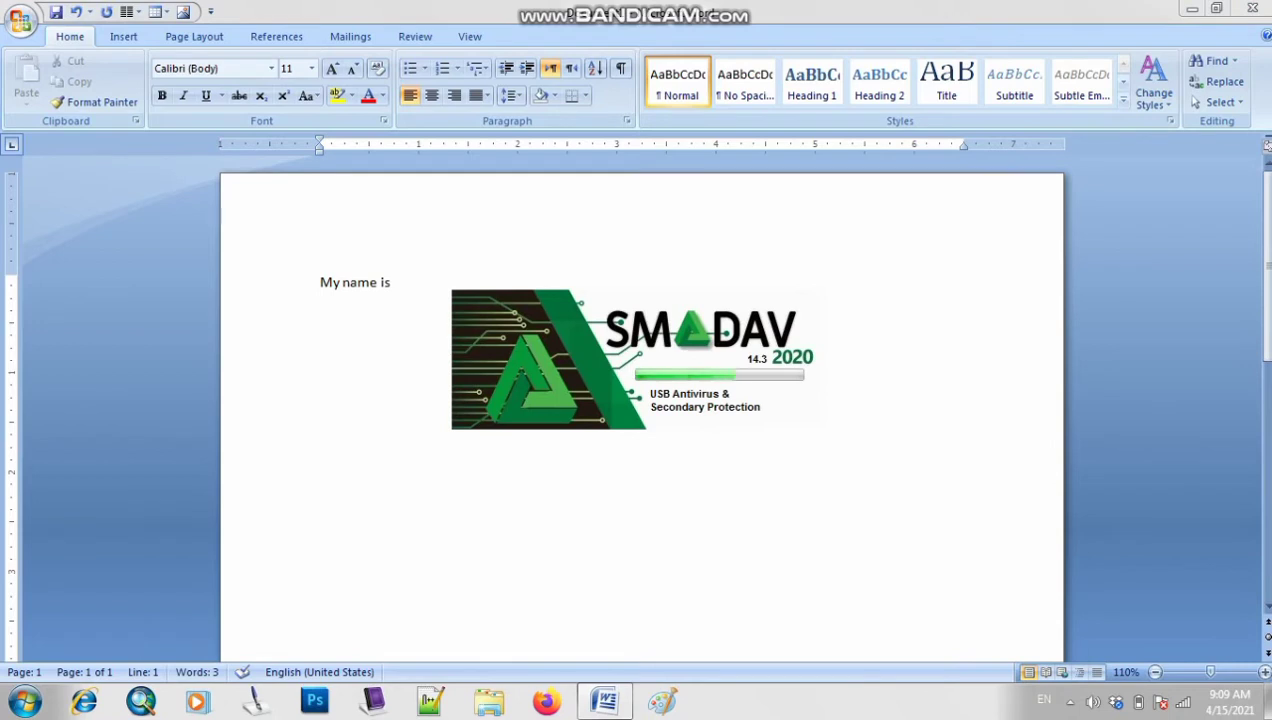
pyautogui.write('E')
pyautogui.press('BackSpace')
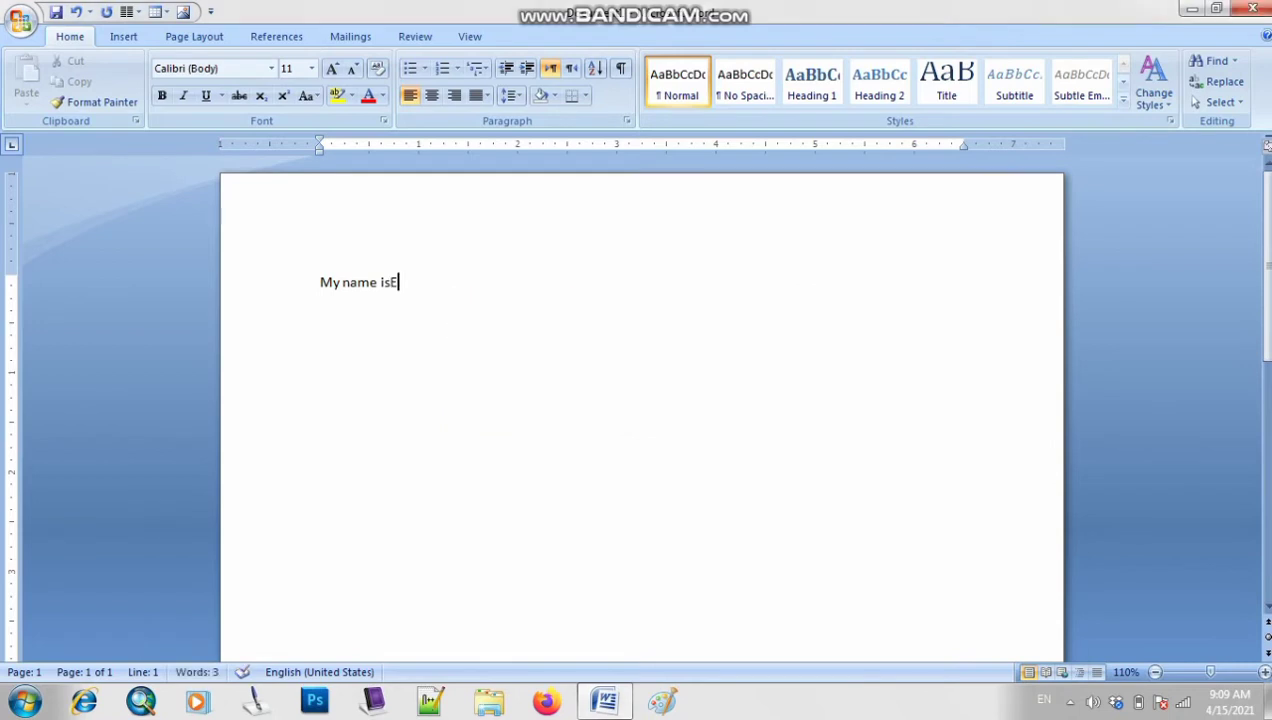
pyautogui.moveTo(320, 283); pyautogui.dragTo(486, 284)
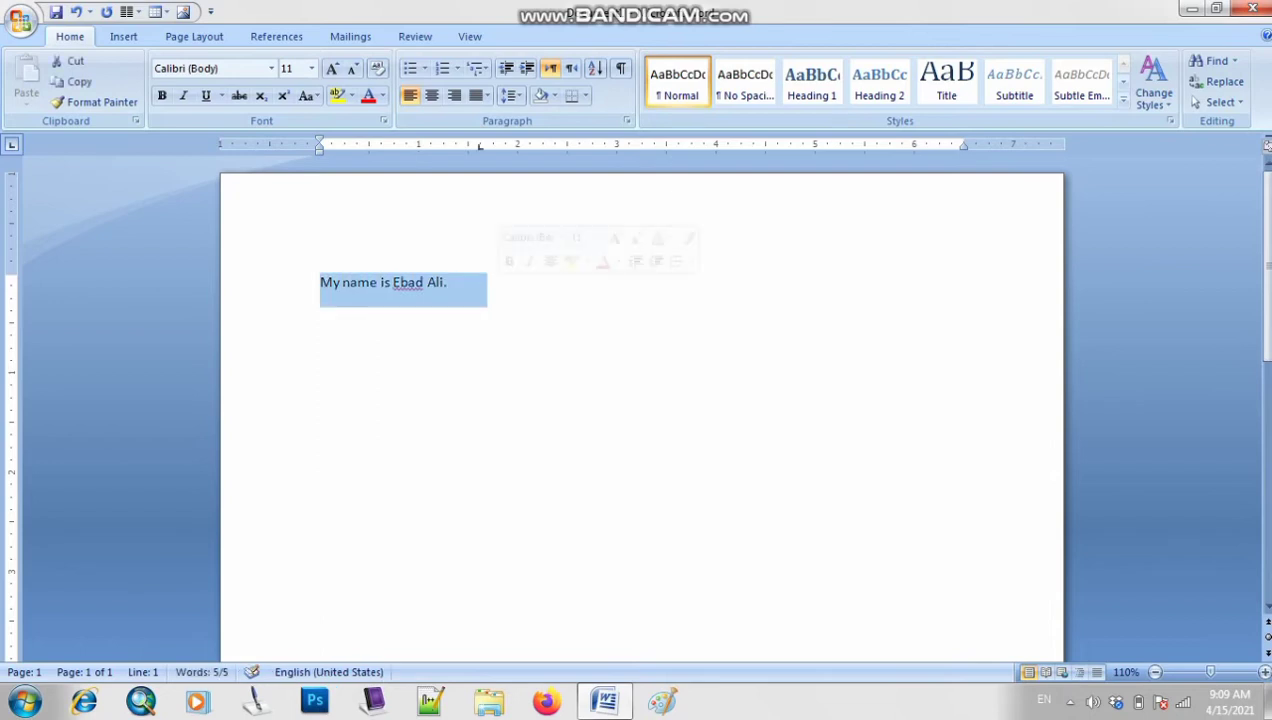
pyautogui.click(448, 283)
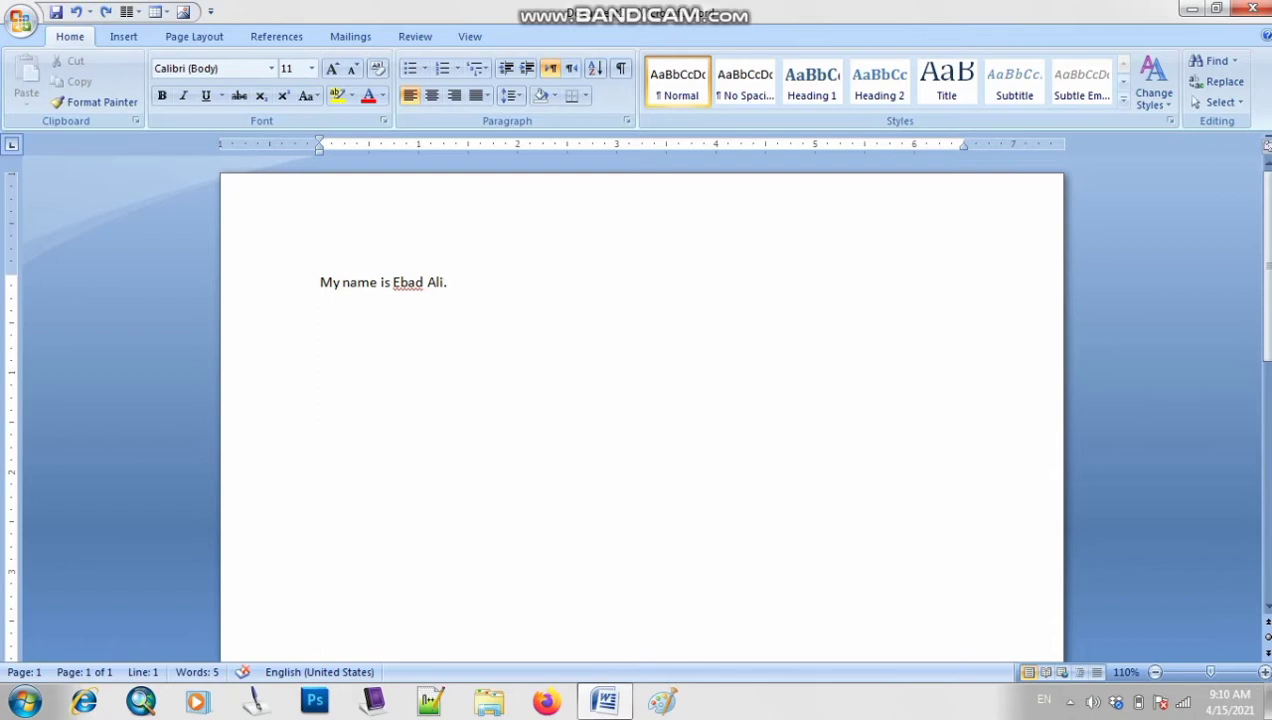
# Zoom the page to 190% and scroll the view left to show the margin
pyautogui.moveTo(448, 283); pyautogui.dragTo(322, 283)
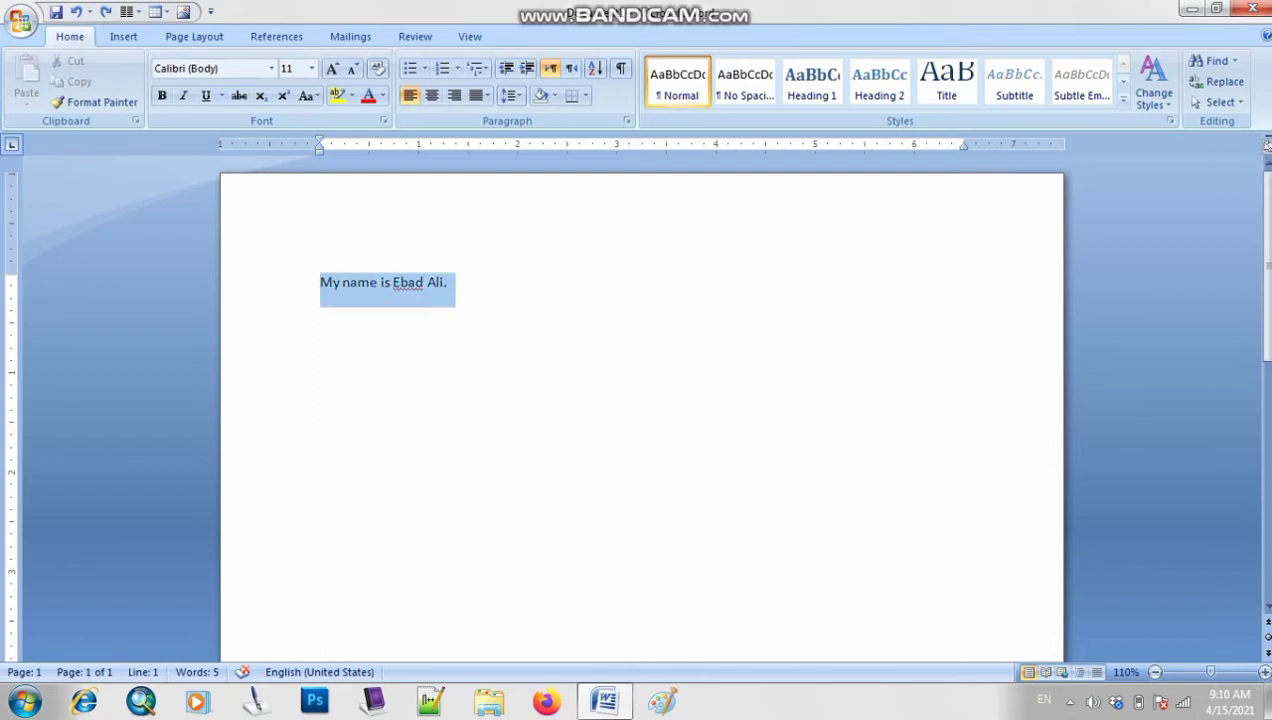
pyautogui.click(438, 282)
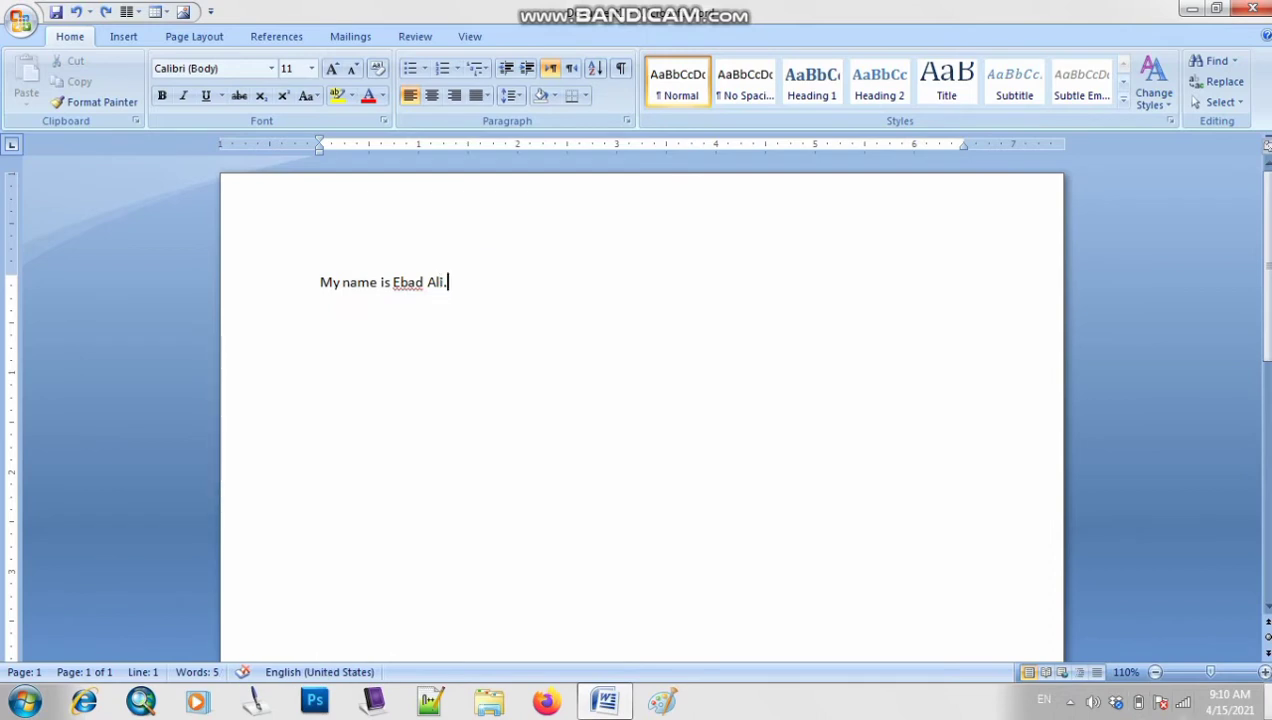
pyautogui.scroll(8, 640, 400)
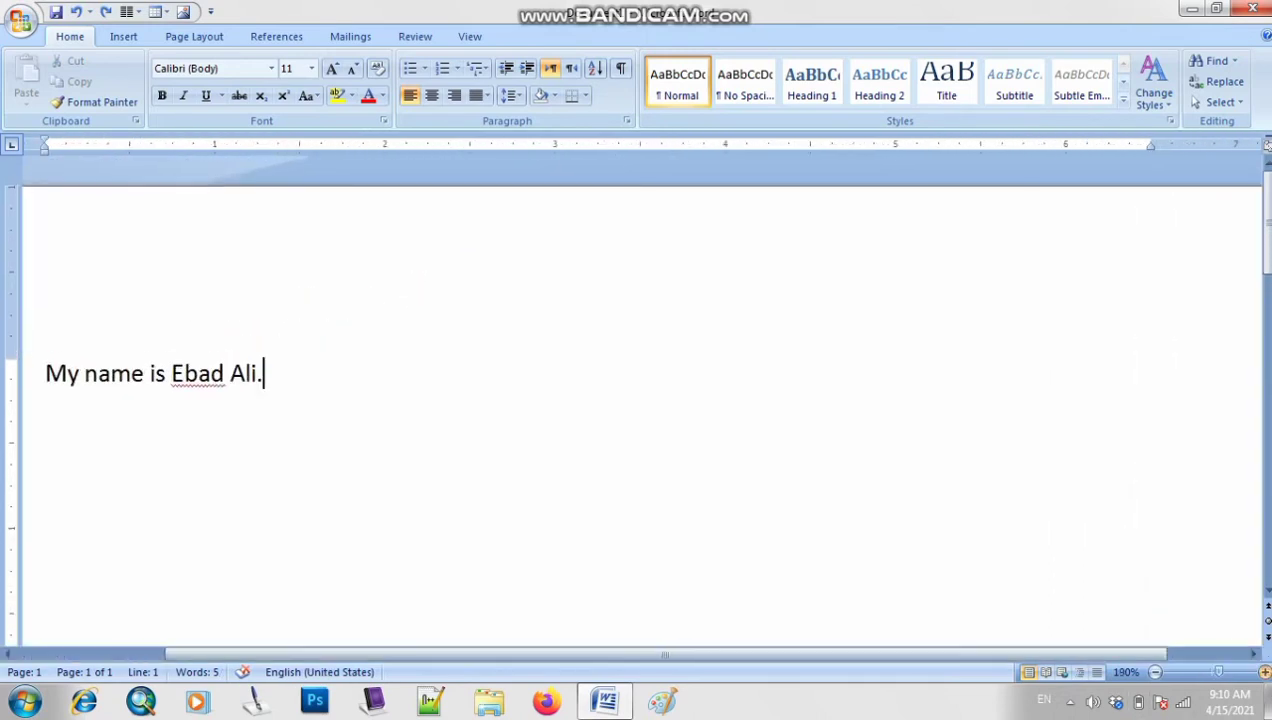
pyautogui.moveTo(665, 654); pyautogui.dragTo(519, 654)
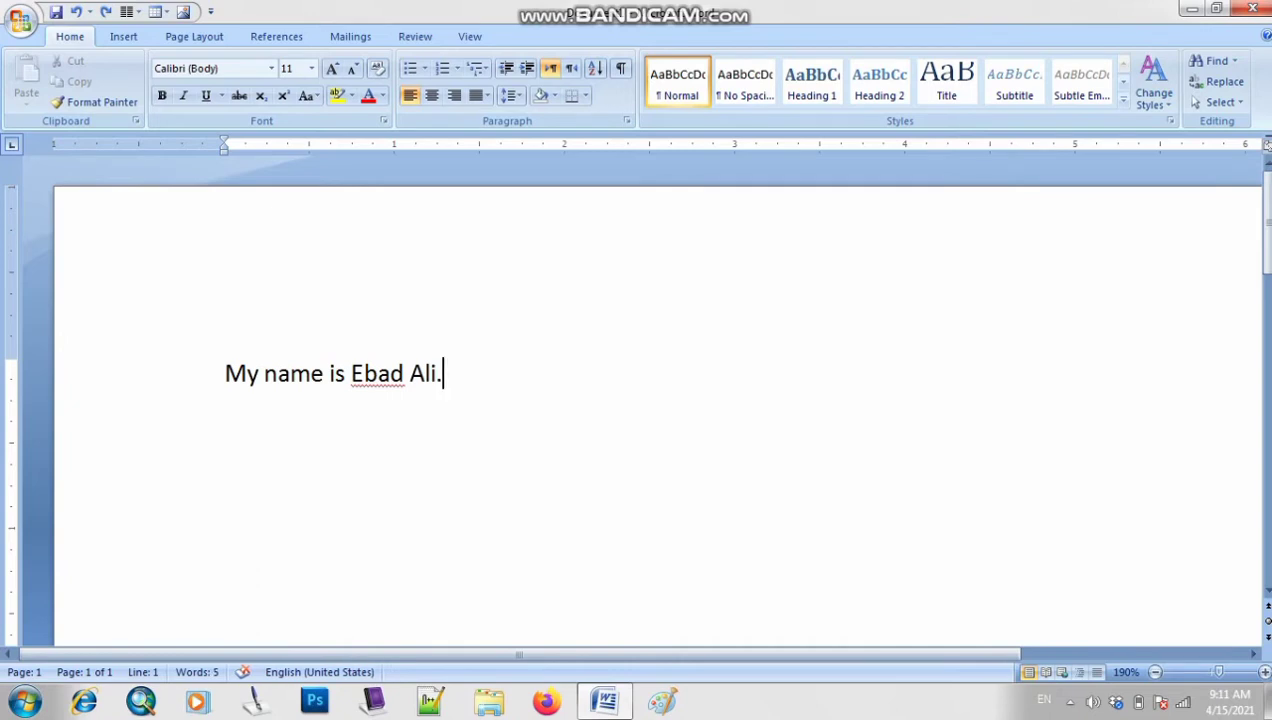
# Select the whole name sentence word by word from the line end
pyautogui.hotkey('ctrl', 'shift', 'Left')
pyautogui.hotkey('ctrl', 'shift', 'Left')
pyautogui.hotkey('ctrl', 'shift', 'Left')
pyautogui.hotkey('ctrl', 'shift', 'Left')
pyautogui.hotkey('ctrl', 'shift', 'Left')
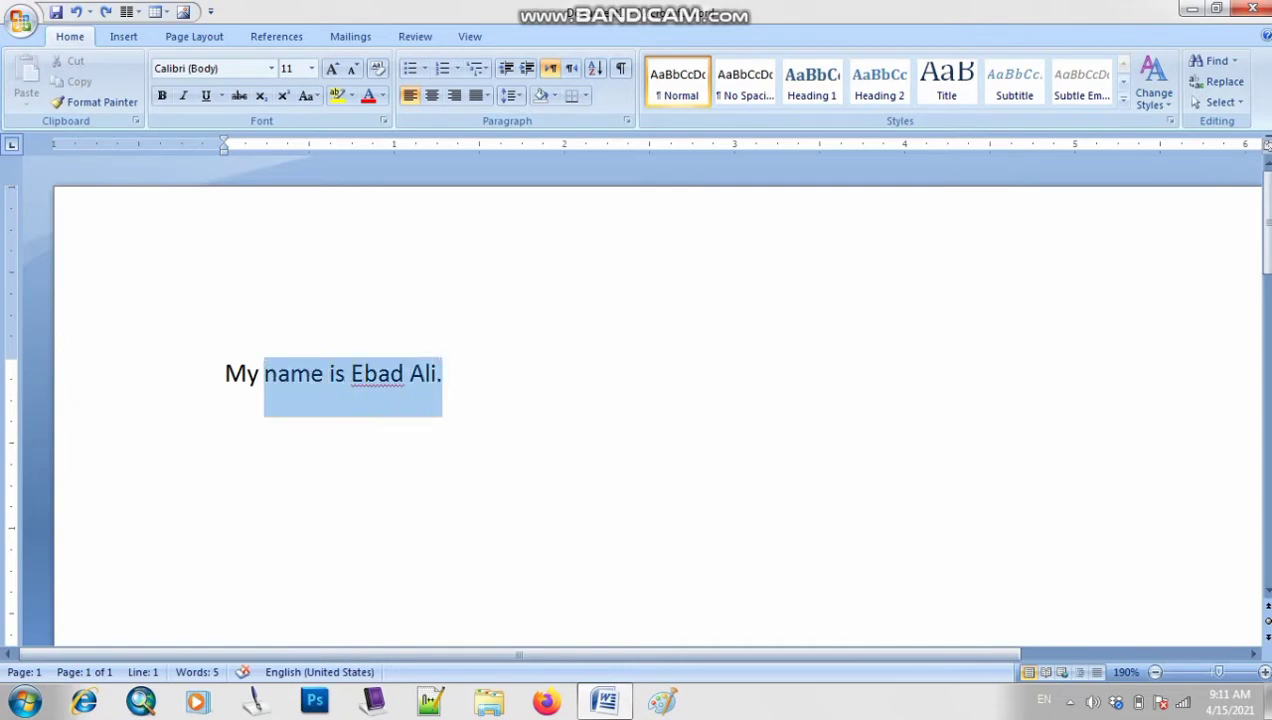
pyautogui.hotkey('ctrl', 'shift', 'Left')
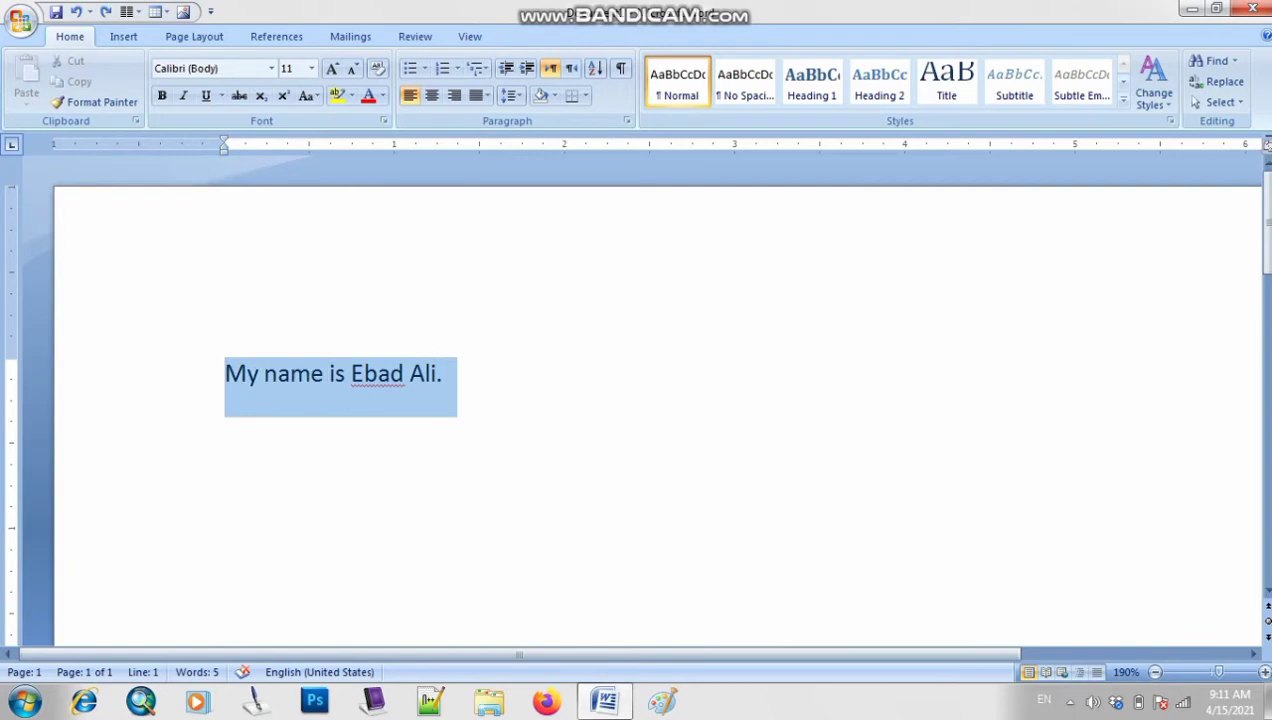
pyautogui.hotkey('ctrl', 'shift', 'Right')
pyautogui.hotkey('ctrl', 'shift', 'Left')
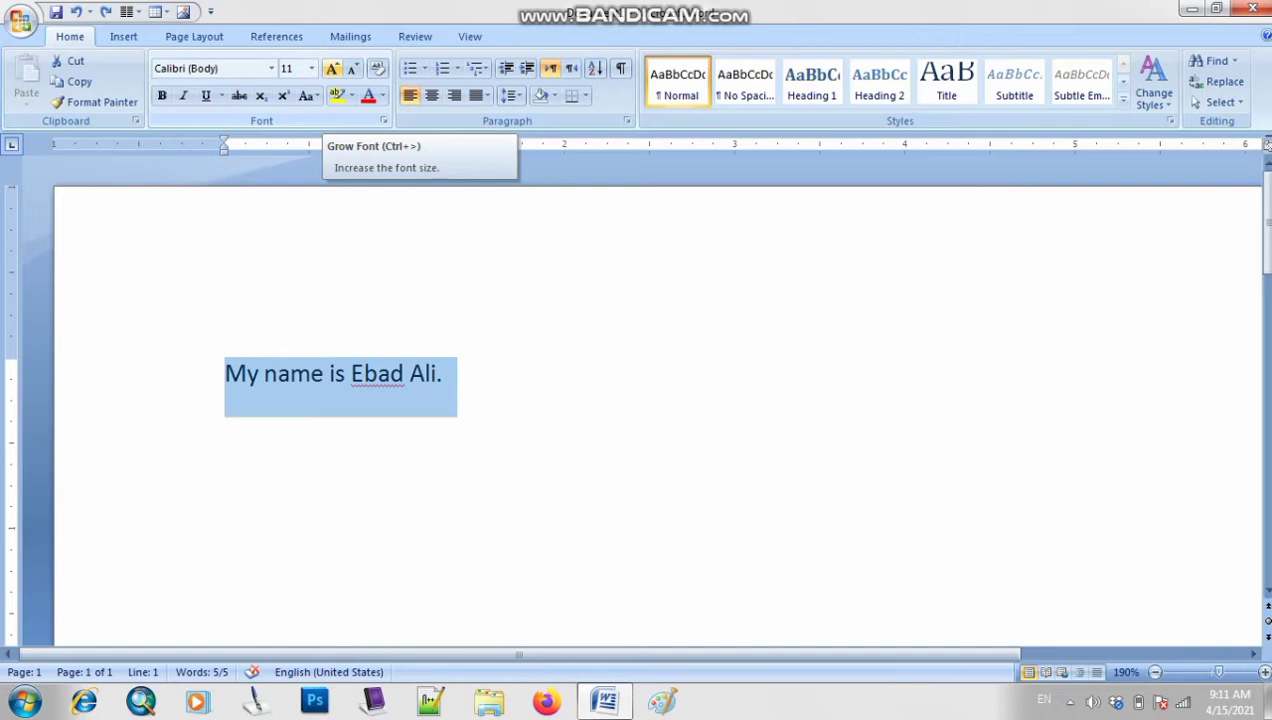
# Grow the selected sentence's font step by step from 11 pt to 48 pt
pyautogui.click(332, 68)
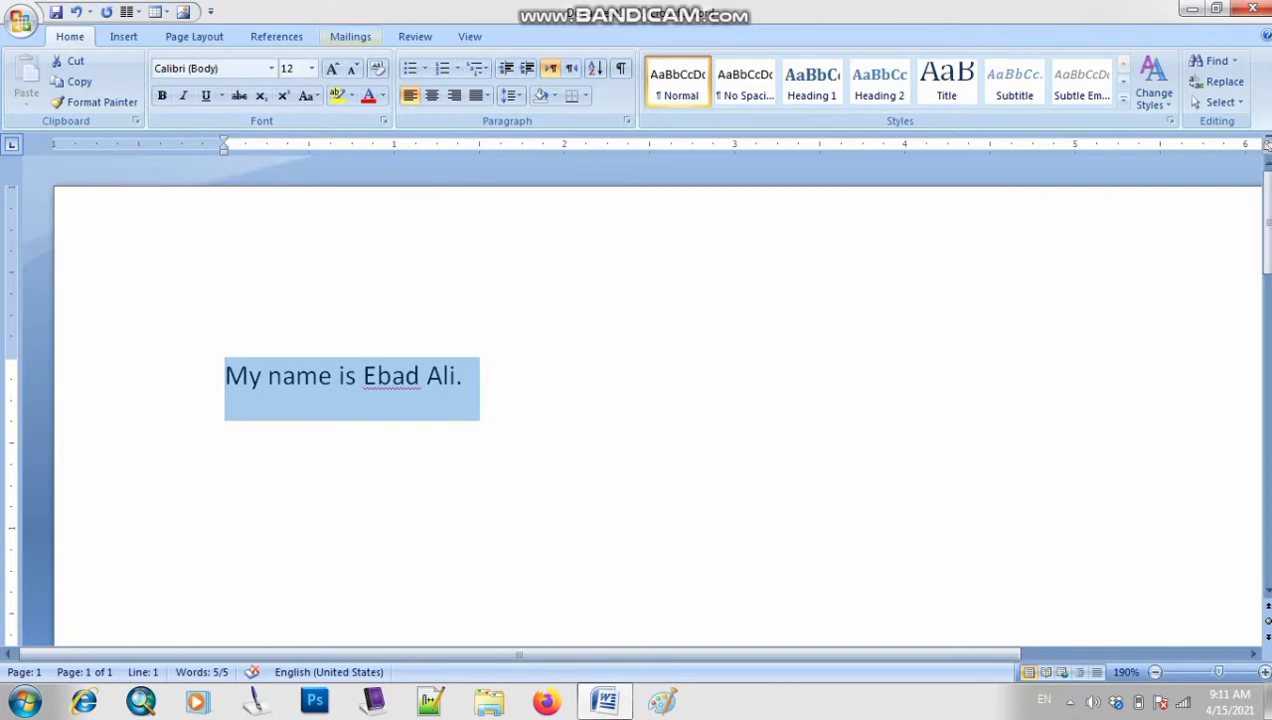
pyautogui.click(332, 68)
pyautogui.click(332, 68)
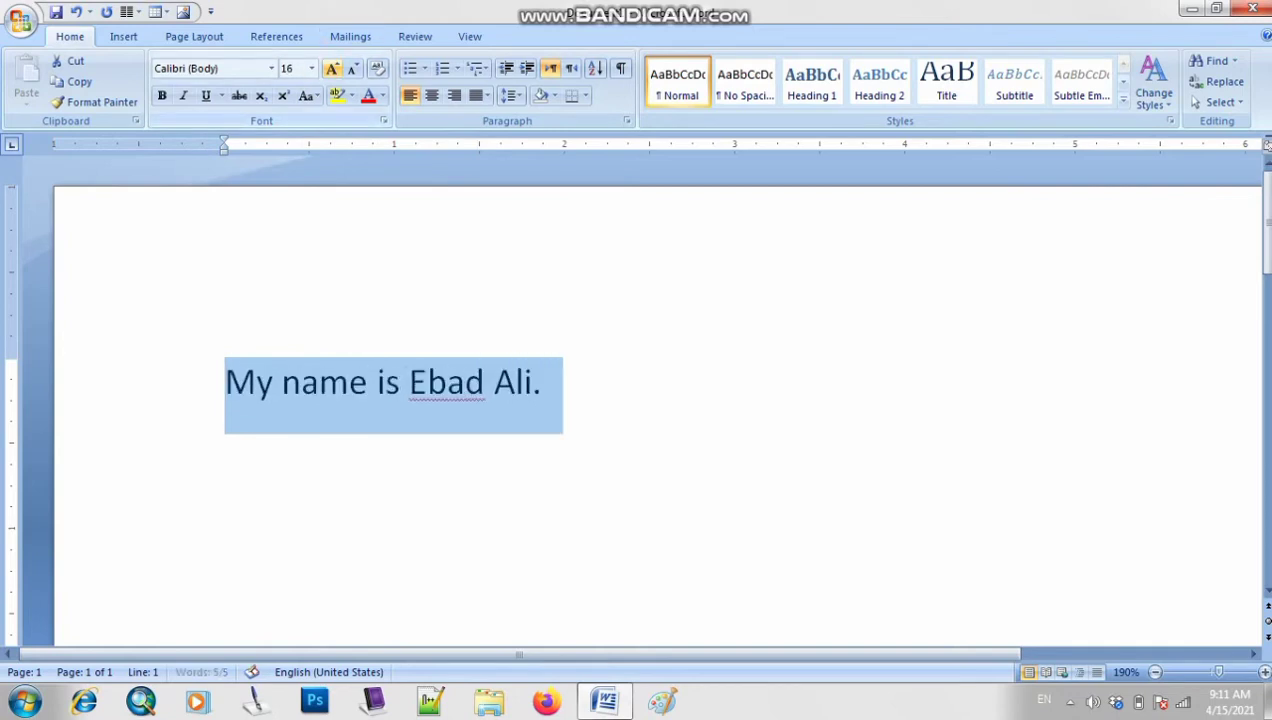
pyautogui.click(332, 68)
pyautogui.click(332, 68)
pyautogui.click(332, 68)
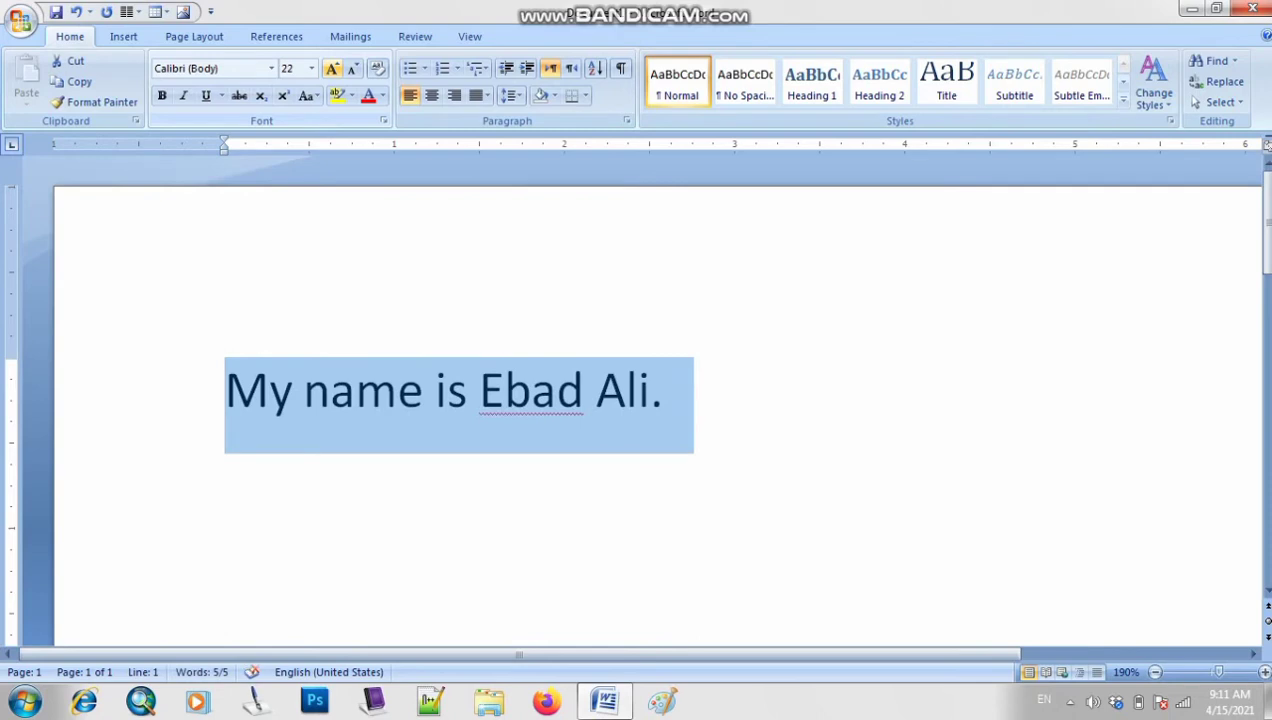
pyautogui.click(332, 68)
pyautogui.click(332, 68)
pyautogui.click(332, 68)
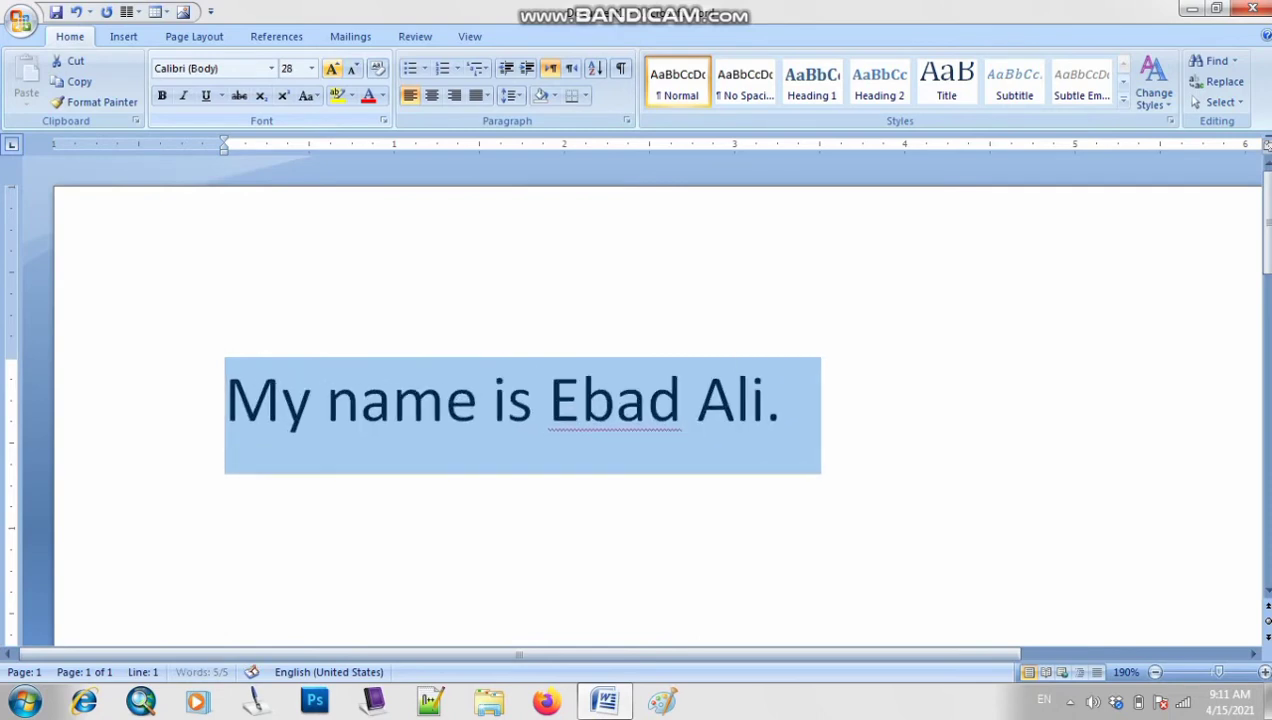
pyautogui.click(332, 68)
pyautogui.click(332, 68)
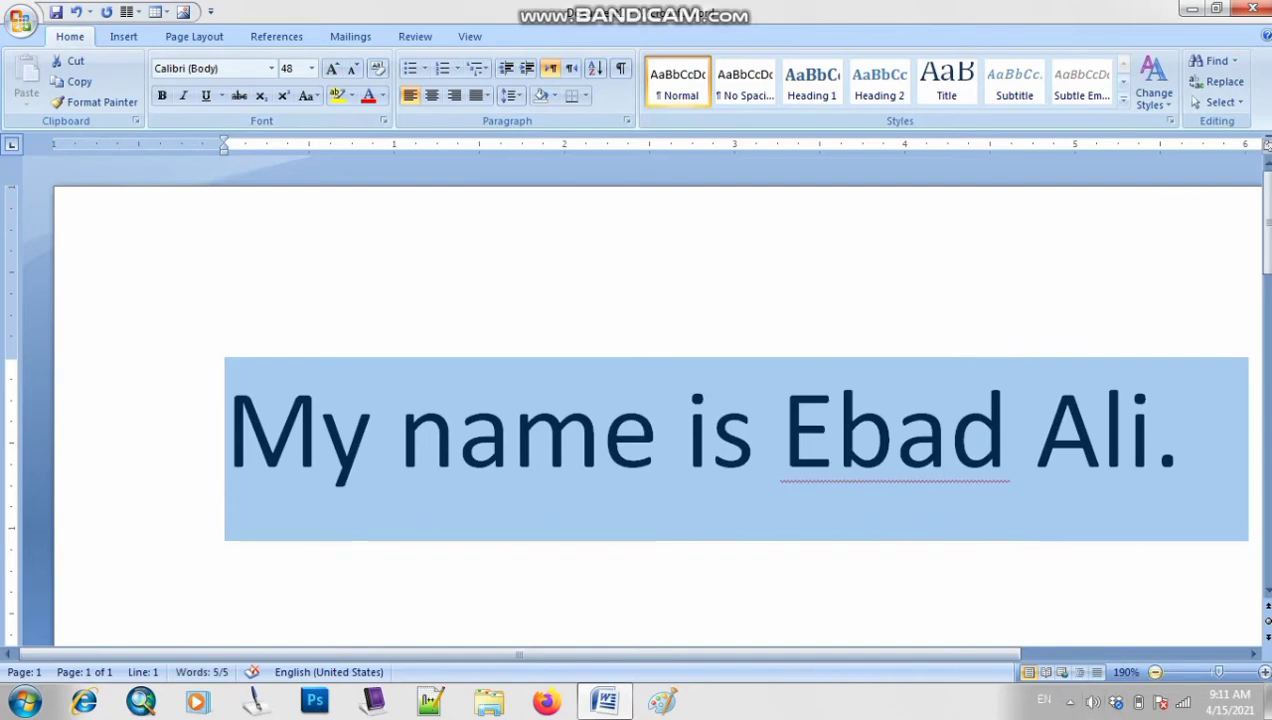
# Zoom the page view out three steps
pyautogui.click(1155, 672)
pyautogui.click(1155, 672)
pyautogui.click(1155, 672)
pyautogui.click(1155, 672)
pyautogui.click(1155, 672)
pyautogui.click(1155, 672)
pyautogui.click(1155, 672)
pyautogui.click(1155, 672)
pyautogui.click(1155, 672)
pyautogui.click(1155, 672)
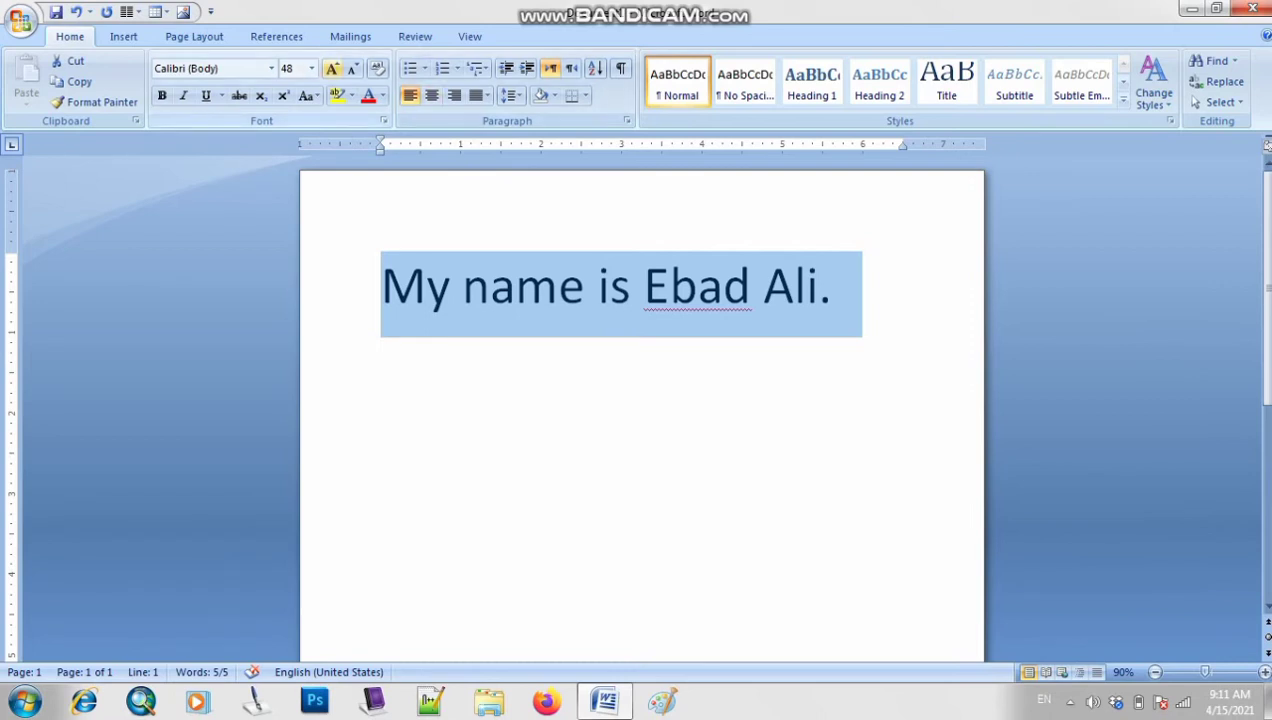
# Push the sentence's font up to 170 pt, back to 120, then settle it at 110 pt
pyautogui.click(332, 68)
pyautogui.click(332, 68)
pyautogui.click(332, 68)
pyautogui.click(332, 68)
pyautogui.click(332, 68)
pyautogui.click(332, 68)
pyautogui.click(332, 68)
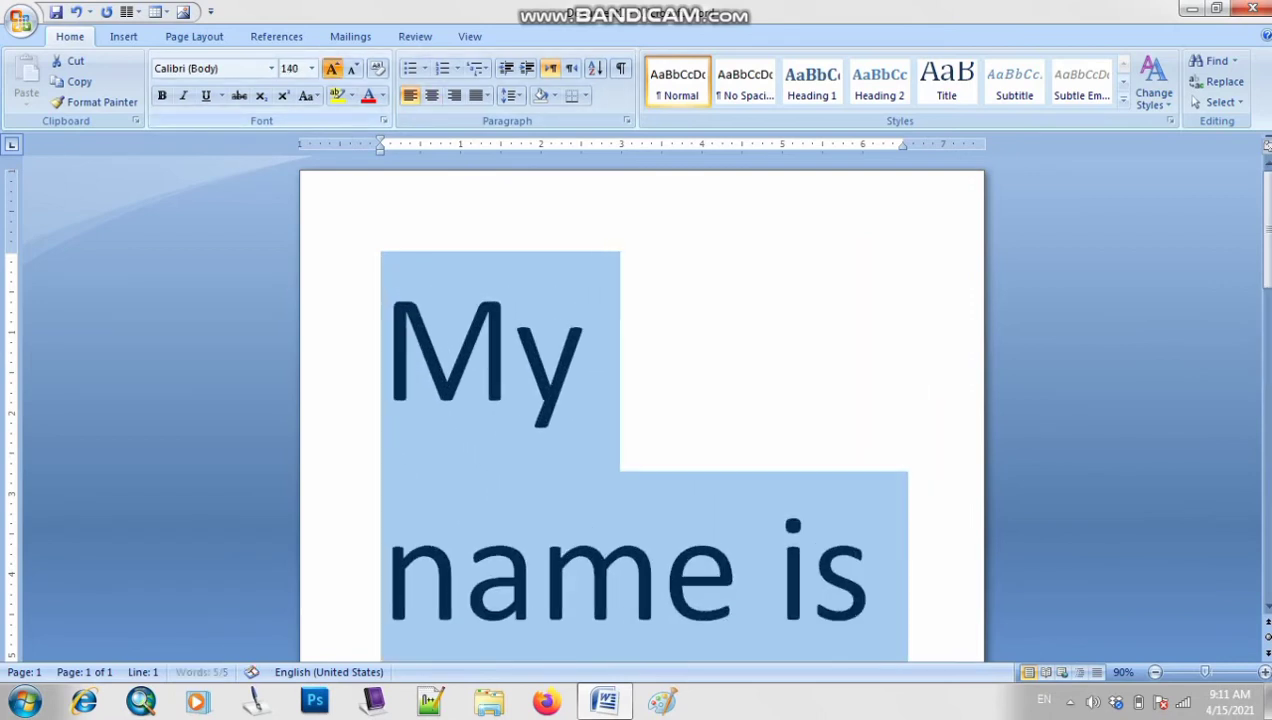
pyautogui.click(332, 68)
pyautogui.click(332, 68)
pyautogui.click(332, 68)
pyautogui.click(332, 68)
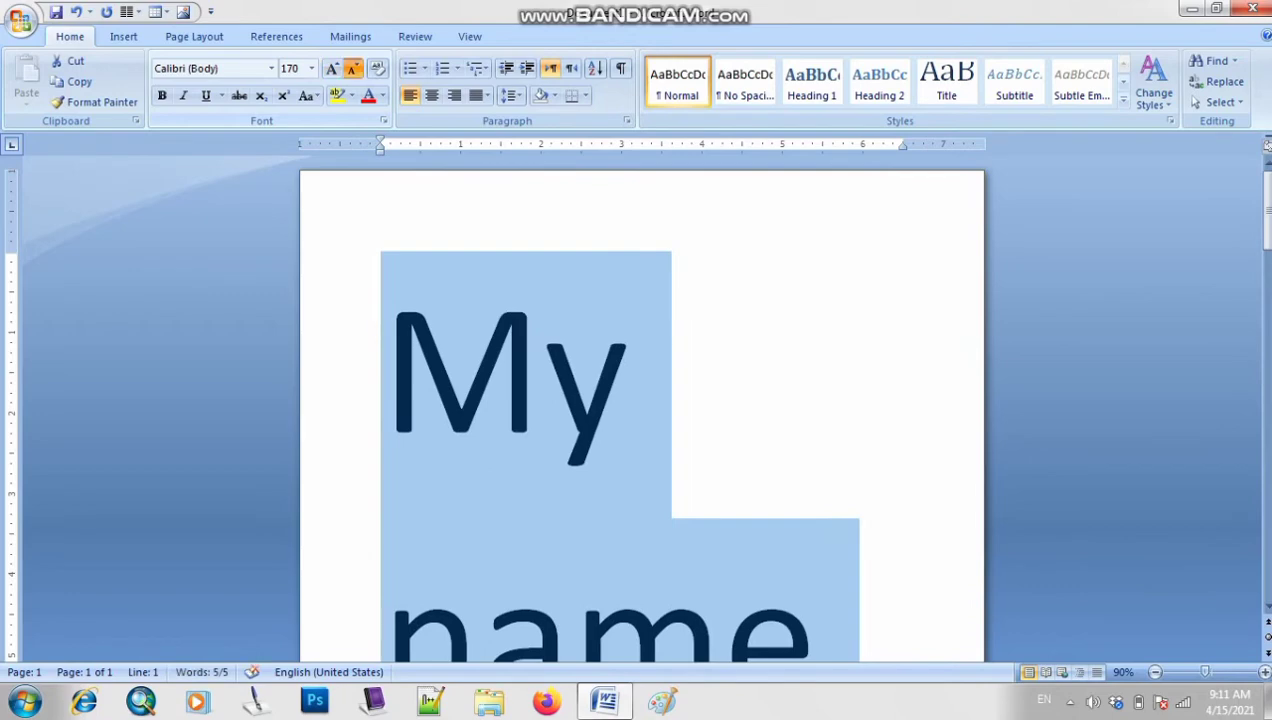
pyautogui.click(352, 68)
pyautogui.click(352, 68)
pyautogui.click(352, 68)
pyautogui.click(352, 68)
pyautogui.click(352, 68)
pyautogui.click(352, 68)
pyautogui.click(352, 68)
pyautogui.click(352, 68)
pyautogui.click(352, 68)
pyautogui.click(352, 68)
pyautogui.click(352, 68)
pyautogui.click(352, 68)
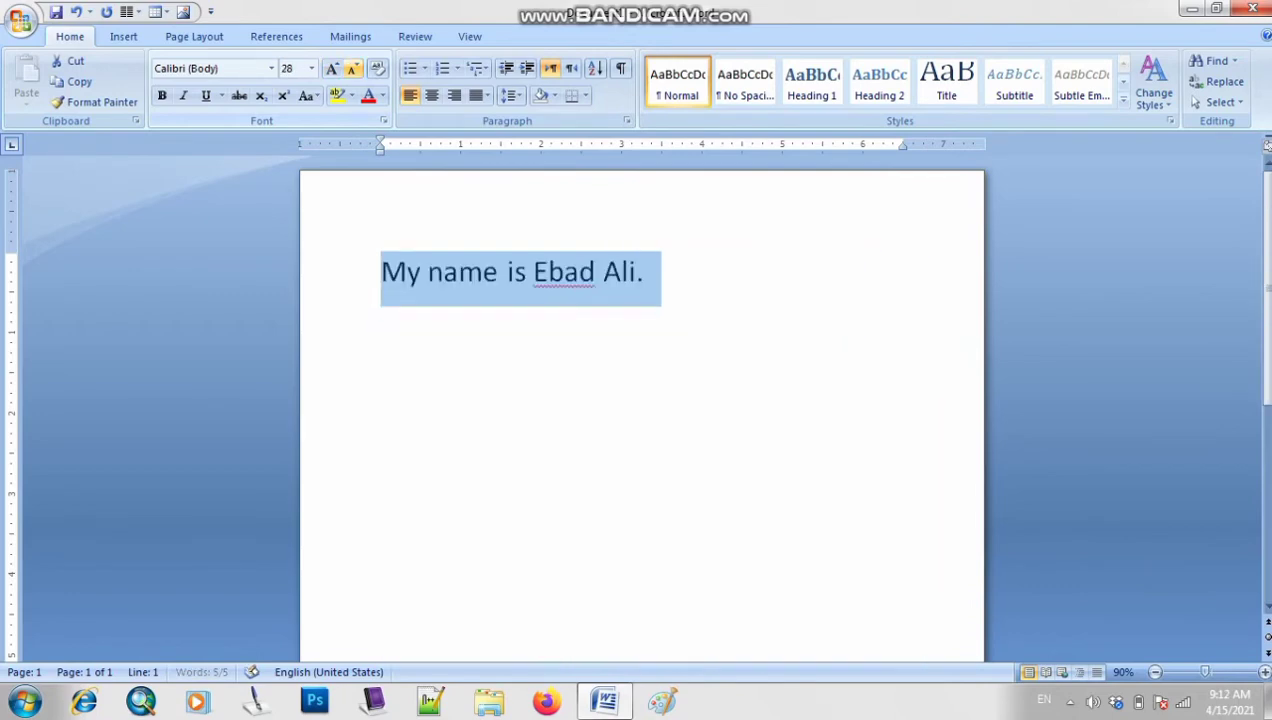
pyautogui.click(332, 68)
pyautogui.click(332, 68)
pyautogui.click(332, 68)
pyautogui.click(332, 68)
pyautogui.click(332, 68)
pyautogui.click(332, 68)
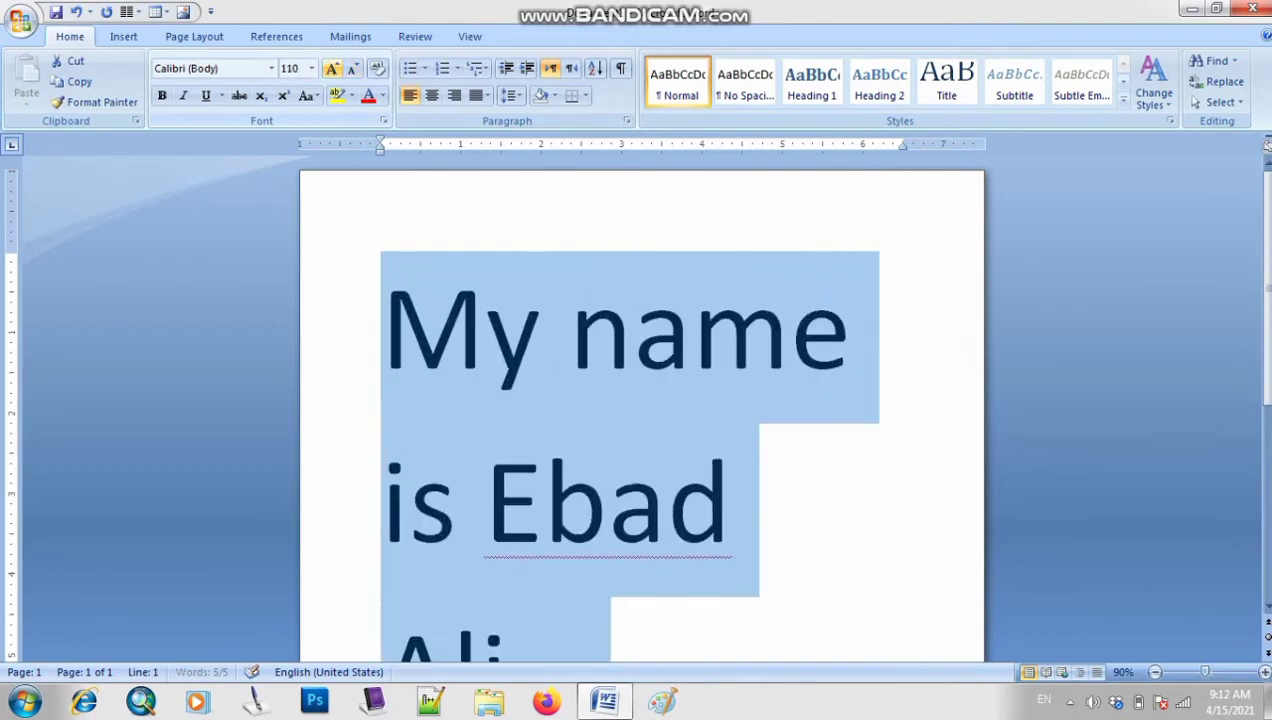
pyautogui.click(762, 500)
# Return to the start of the document and reselect the whole enlarged sentence
pyautogui.scroll(-4, 640, 400)
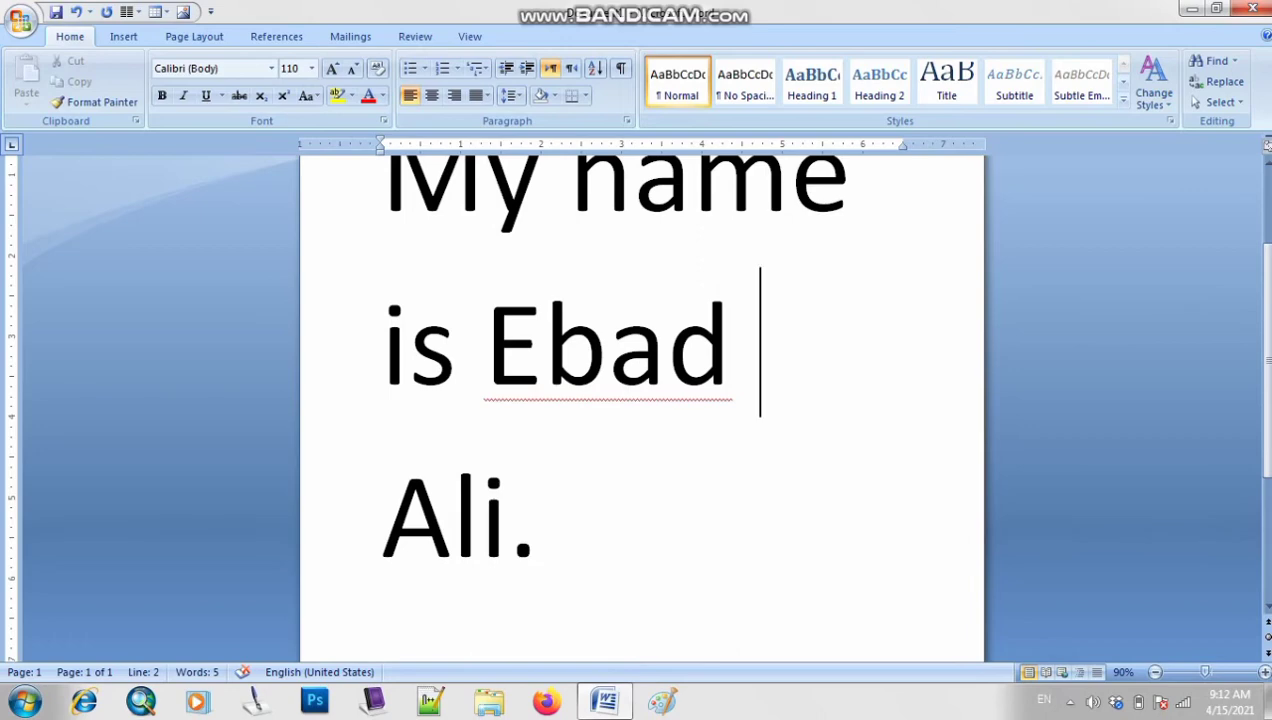
pyautogui.scroll(1, 640, 400)
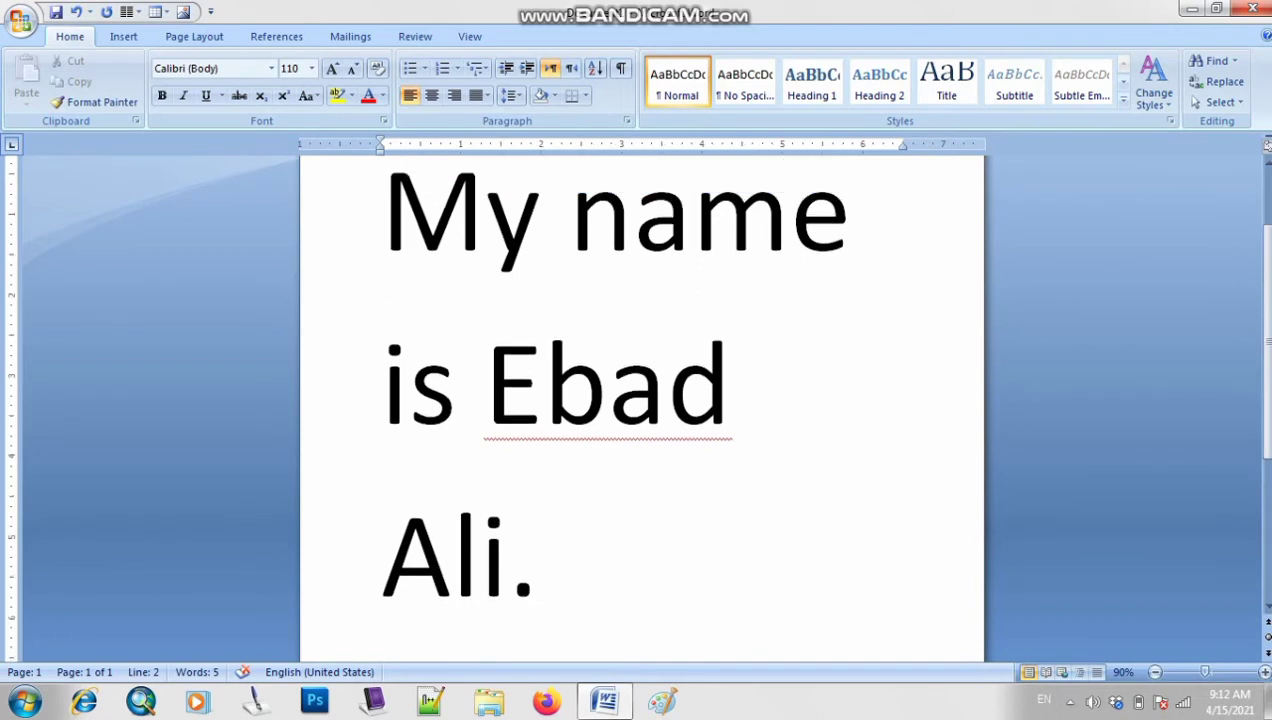
pyautogui.scroll(1, 640, 400)
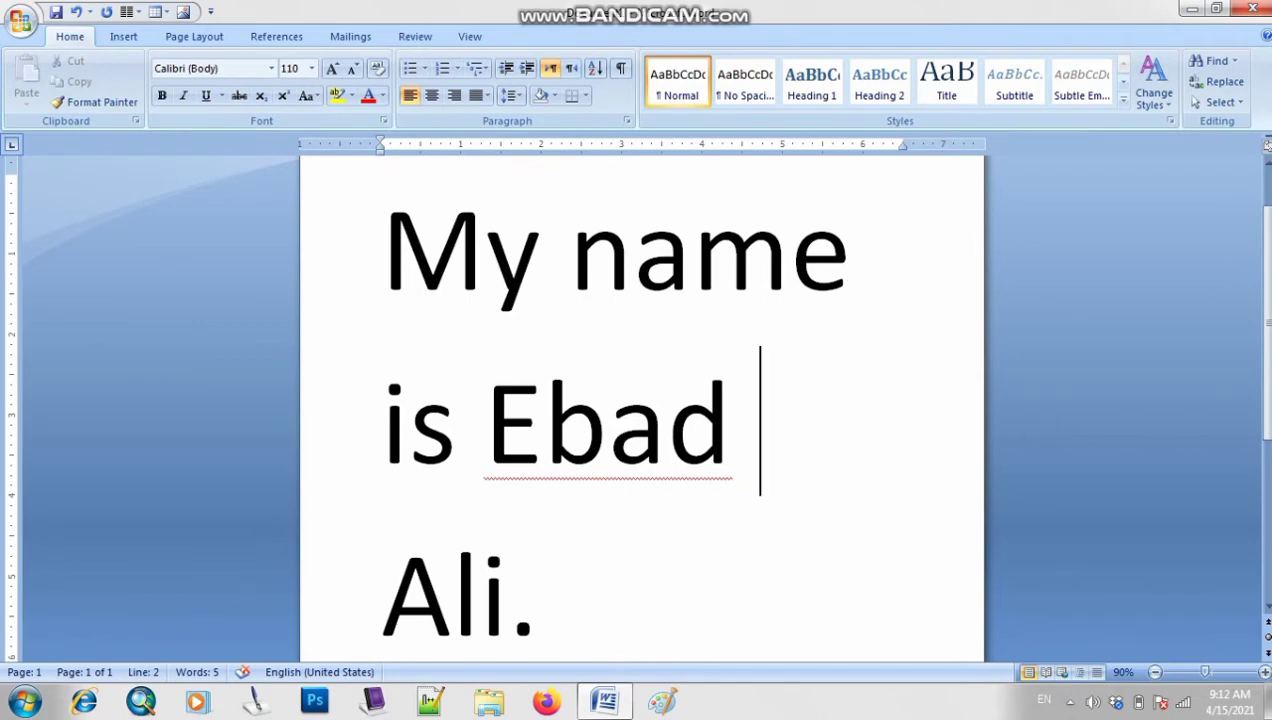
pyautogui.hotkey('ctrl', 'Home')
pyautogui.moveTo(580, 600); pyautogui.dragTo(388, 250)
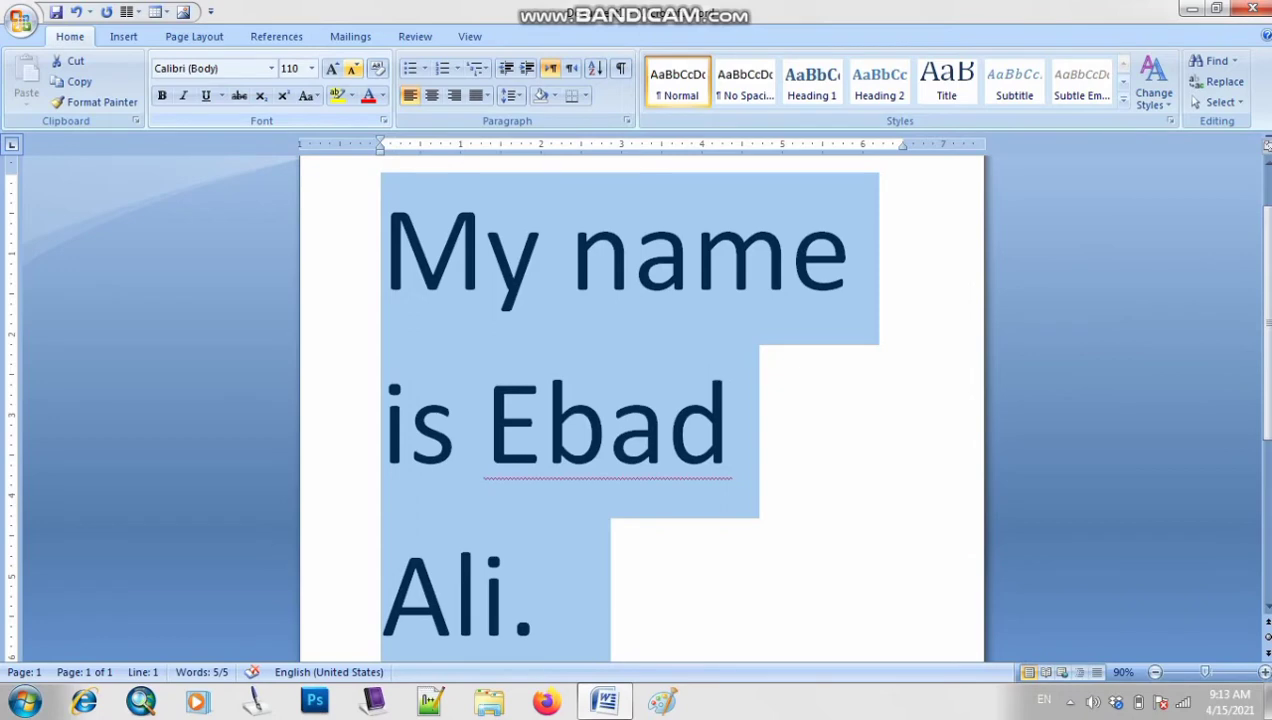
# Shrink the sentence to 24 pt with Shrink Font and Ctrl+<, then reselect it
pyautogui.click(353, 68)
pyautogui.click(353, 68)
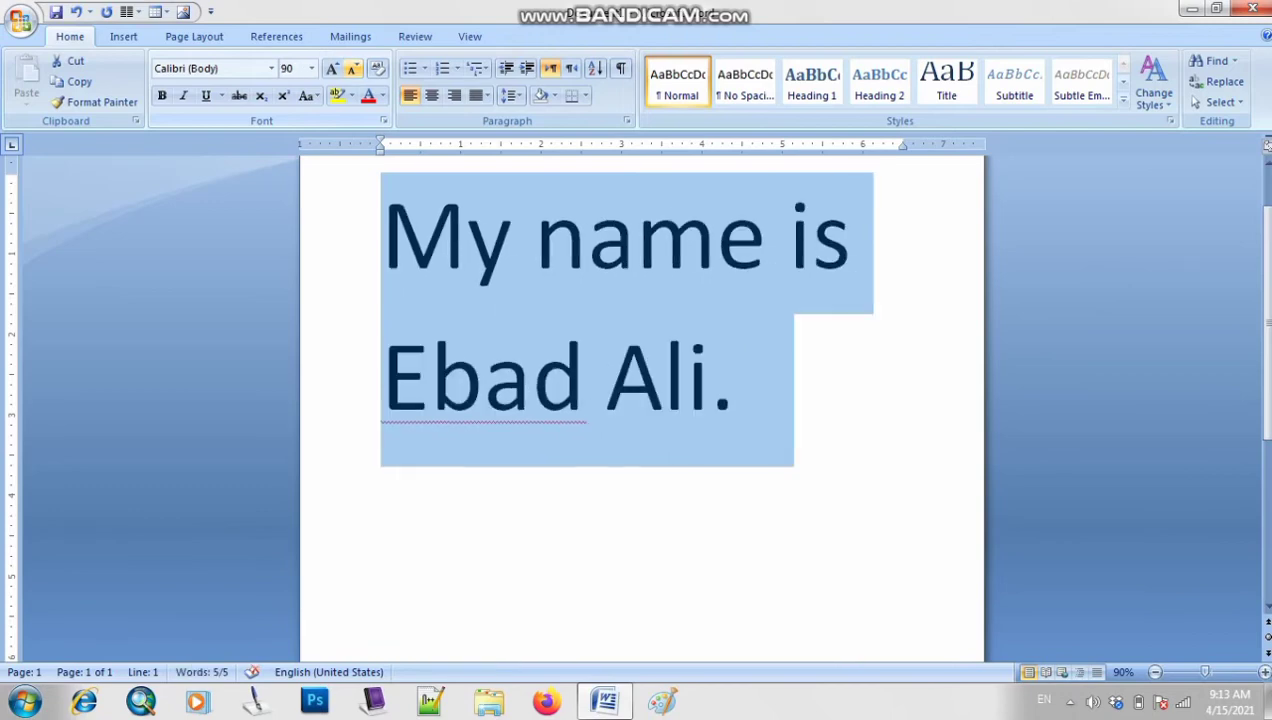
pyautogui.click(353, 68)
pyautogui.click(353, 68)
pyautogui.click(353, 68)
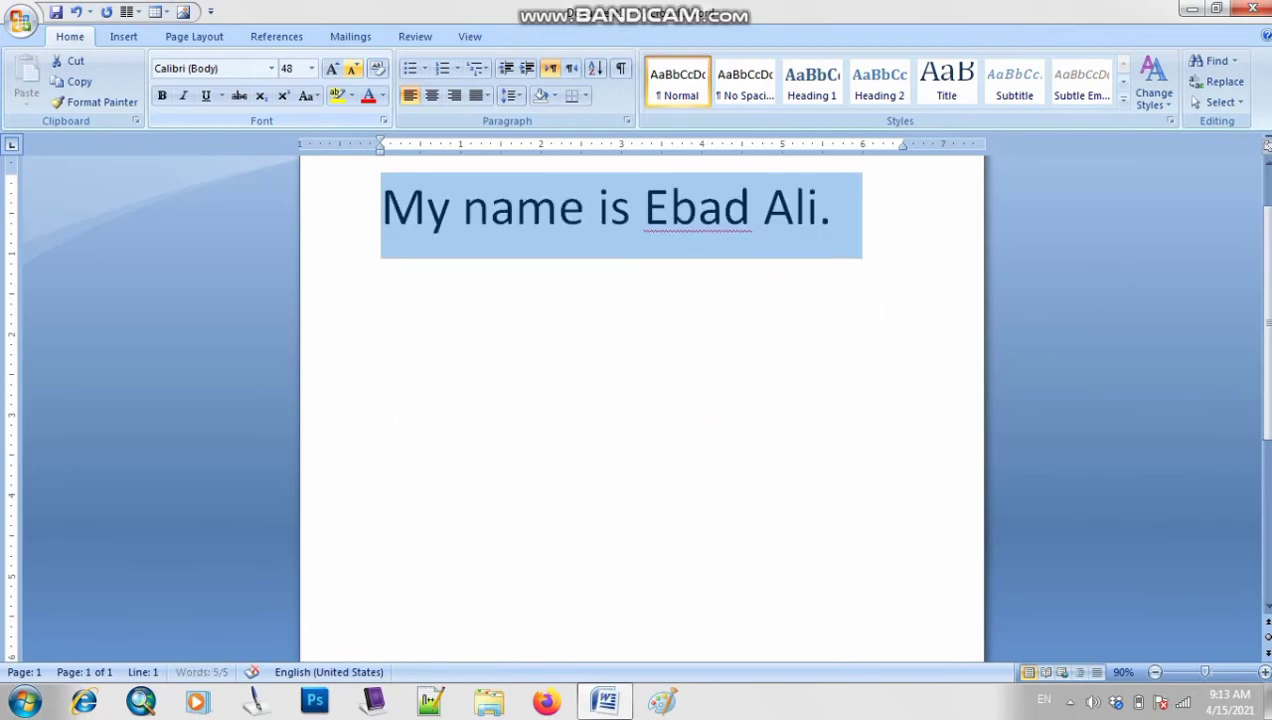
pyautogui.press('ctrl+shift+less')
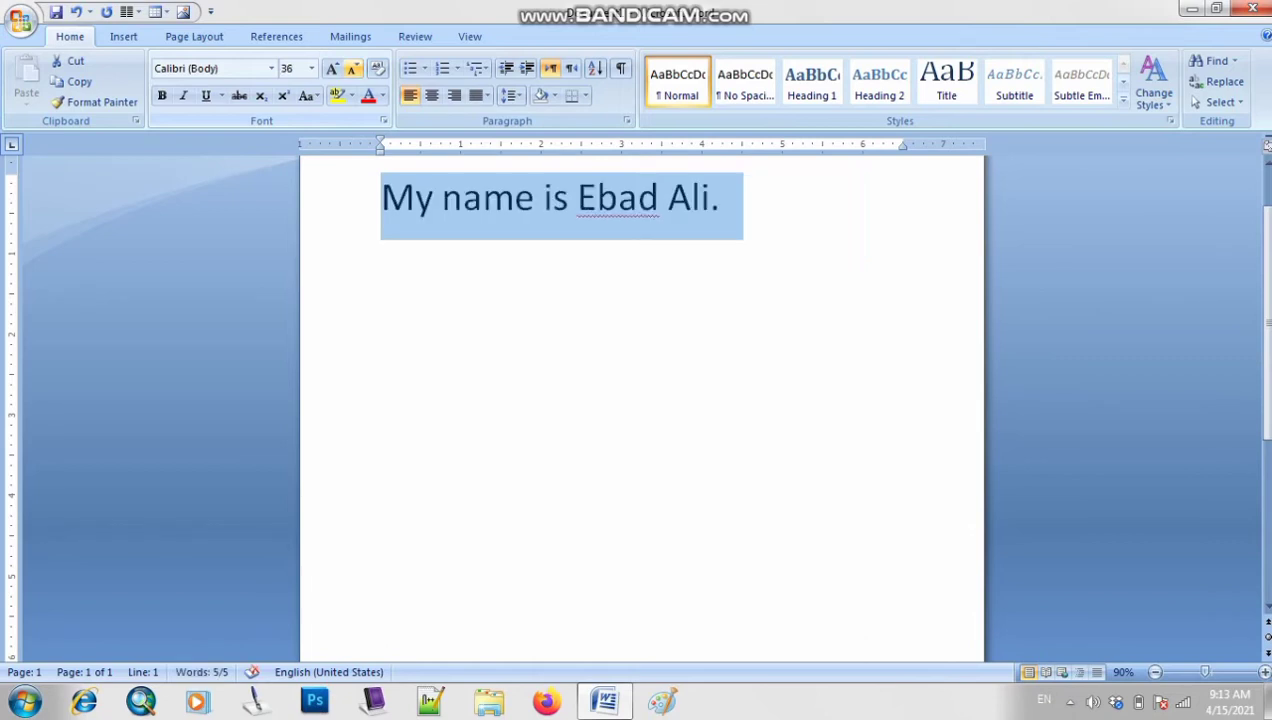
pyautogui.press('ctrl+shift+less')
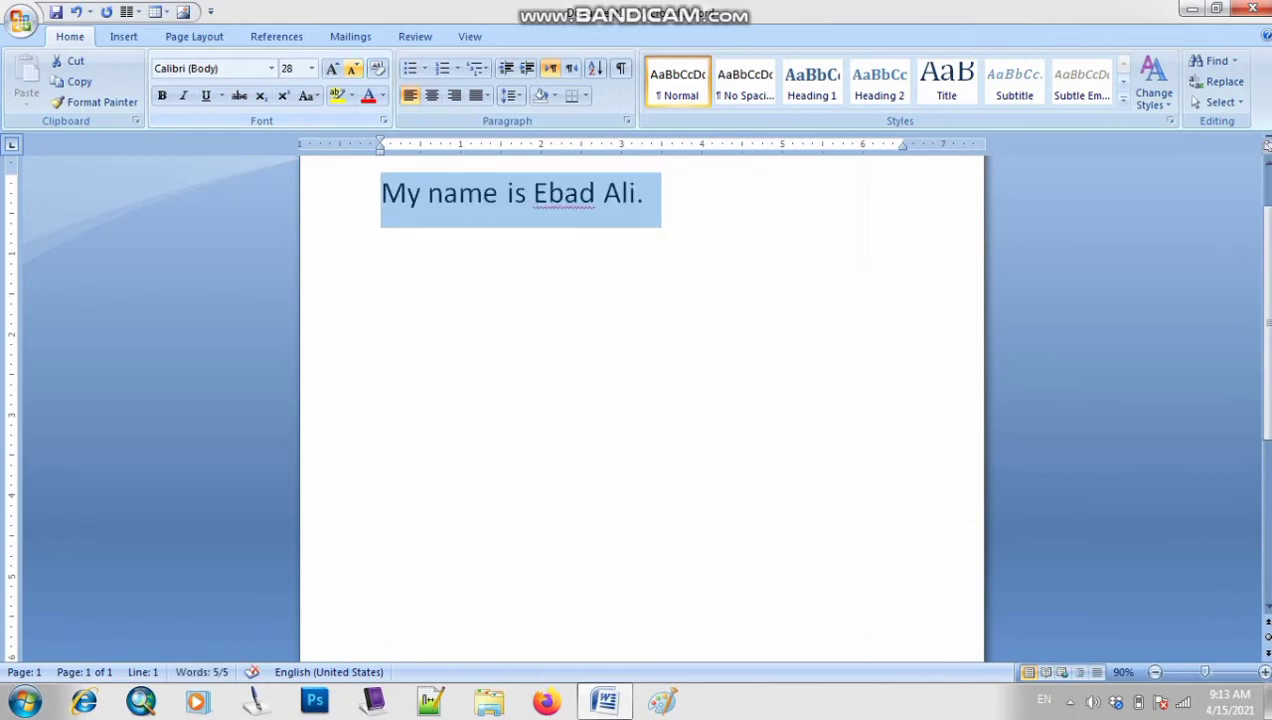
pyautogui.press('ctrl+shift+less')
pyautogui.press('ctrl+shift+less')
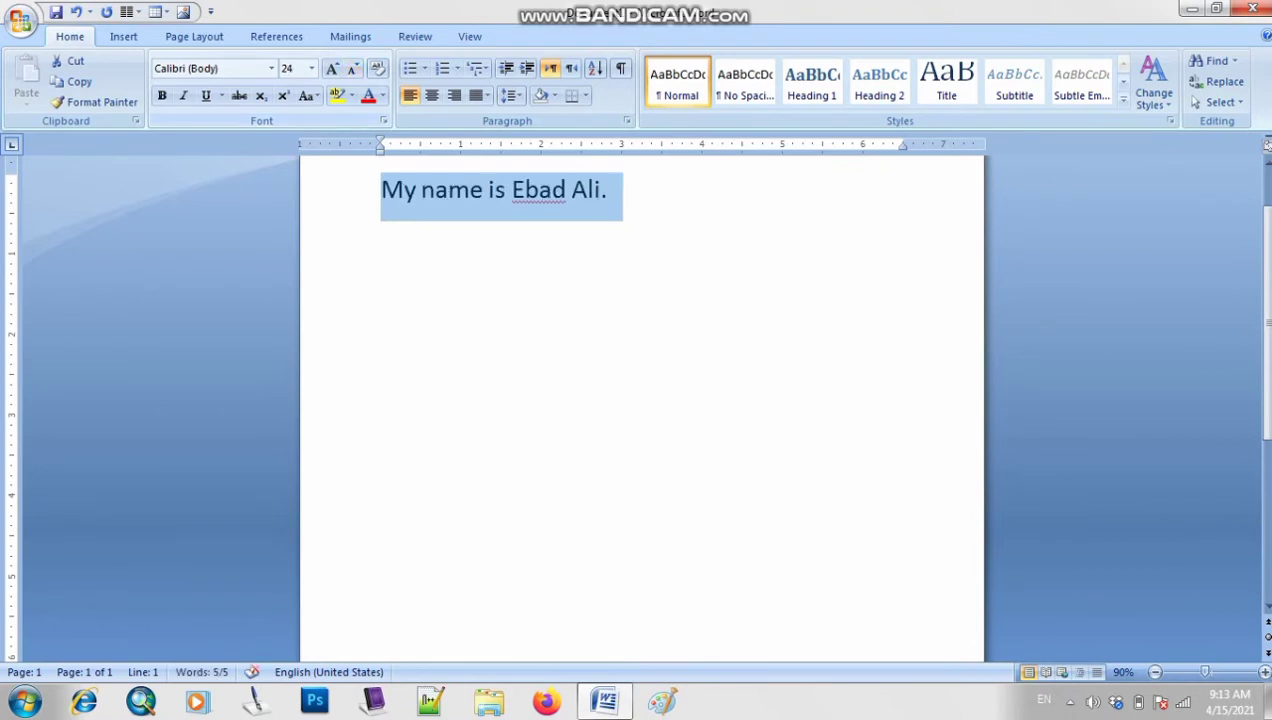
pyautogui.press('Right')
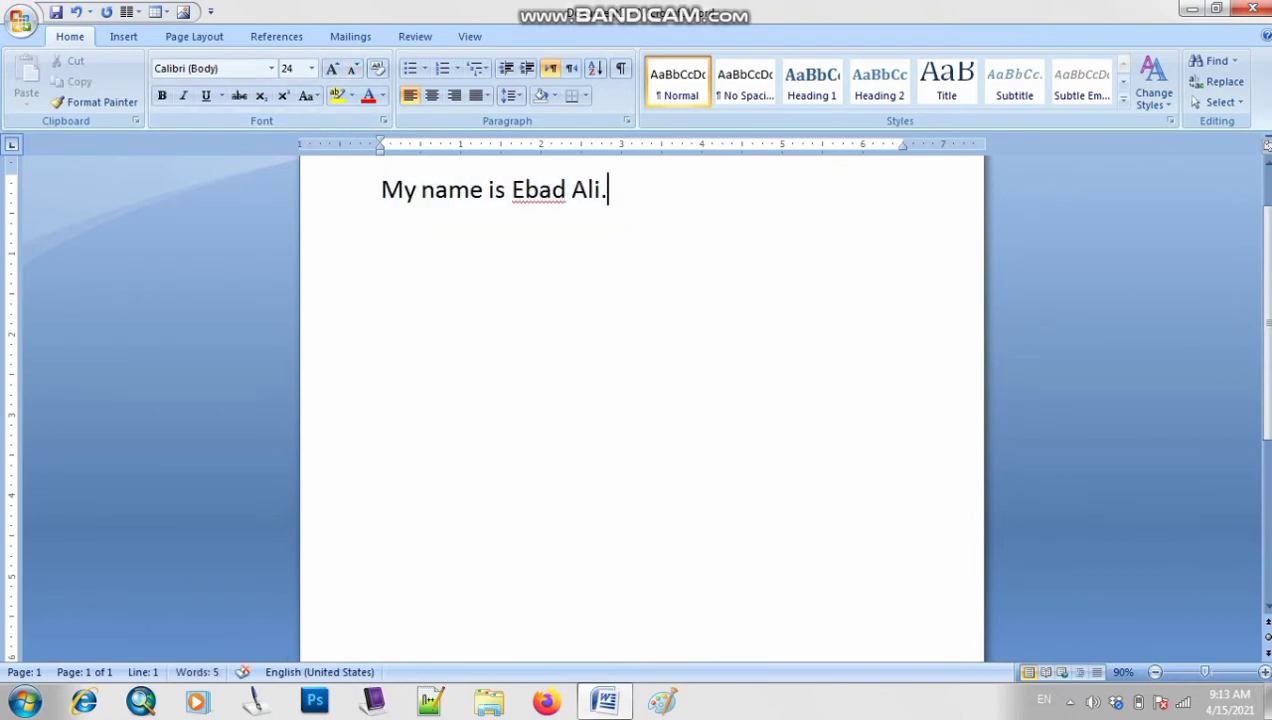
pyautogui.hotkey('ctrl', 'shift', 'Left')
pyautogui.hotkey('ctrl', 'shift', 'Left')
pyautogui.hotkey('ctrl', 'shift', 'Left')
pyautogui.hotkey('ctrl', 'shift', 'Left')
pyautogui.hotkey('ctrl', 'shift', 'Left')
pyautogui.hotkey('ctrl', 'shift', 'Left')
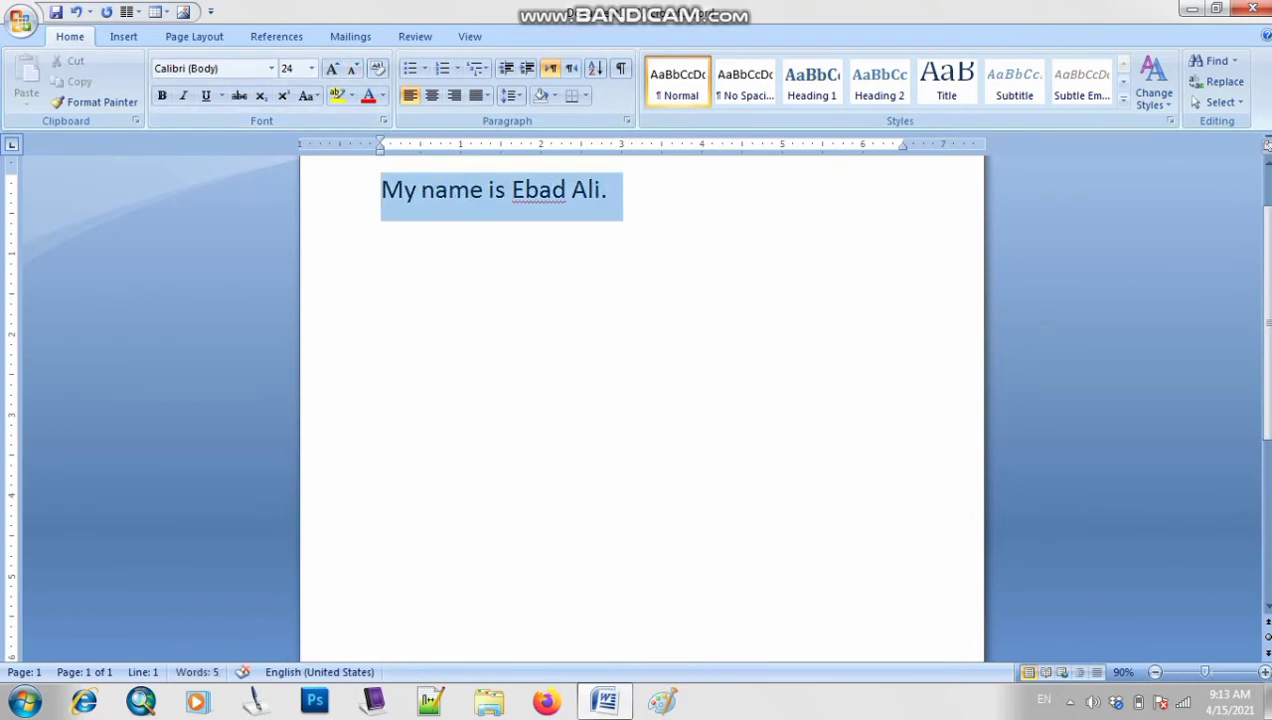
pyautogui.scroll(2, 640, 400)
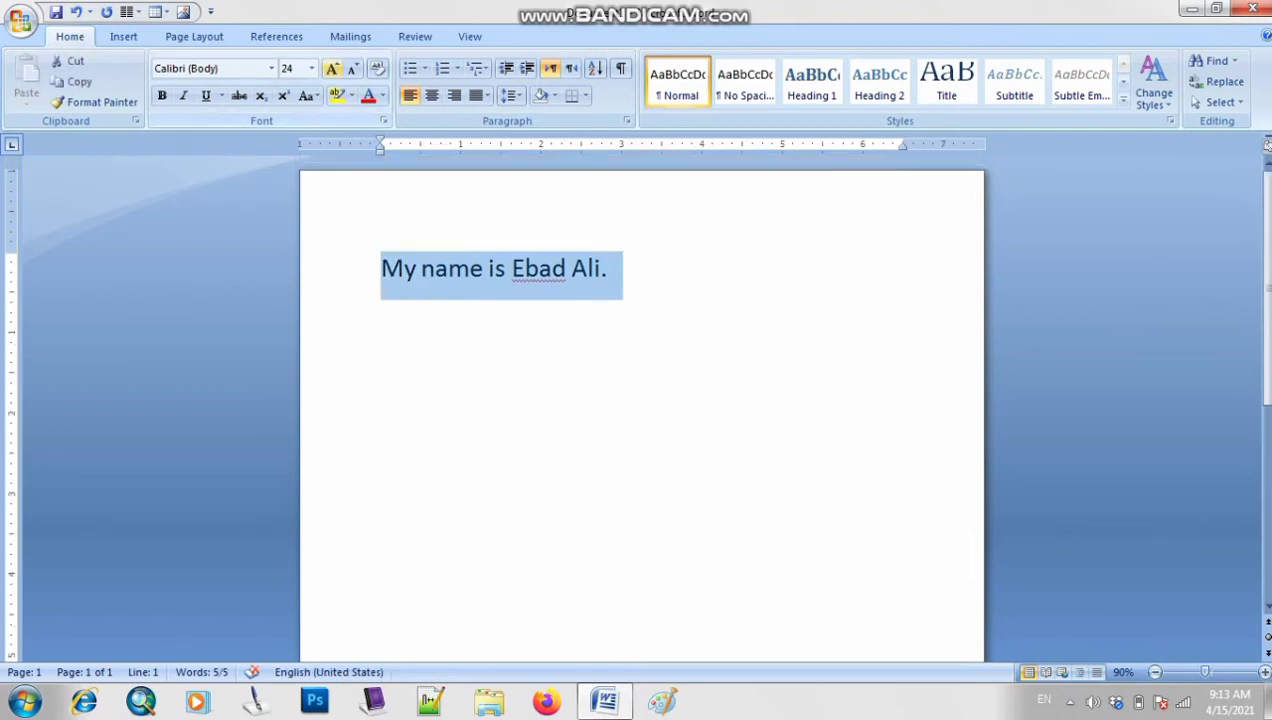
# Grow the sentence a few sizes, then shrink it back to 36 pt
pyautogui.click(332, 68)
pyautogui.click(332, 68)
pyautogui.click(332, 68)
pyautogui.click(332, 68)
pyautogui.click(332, 68)
pyautogui.click(332, 68)
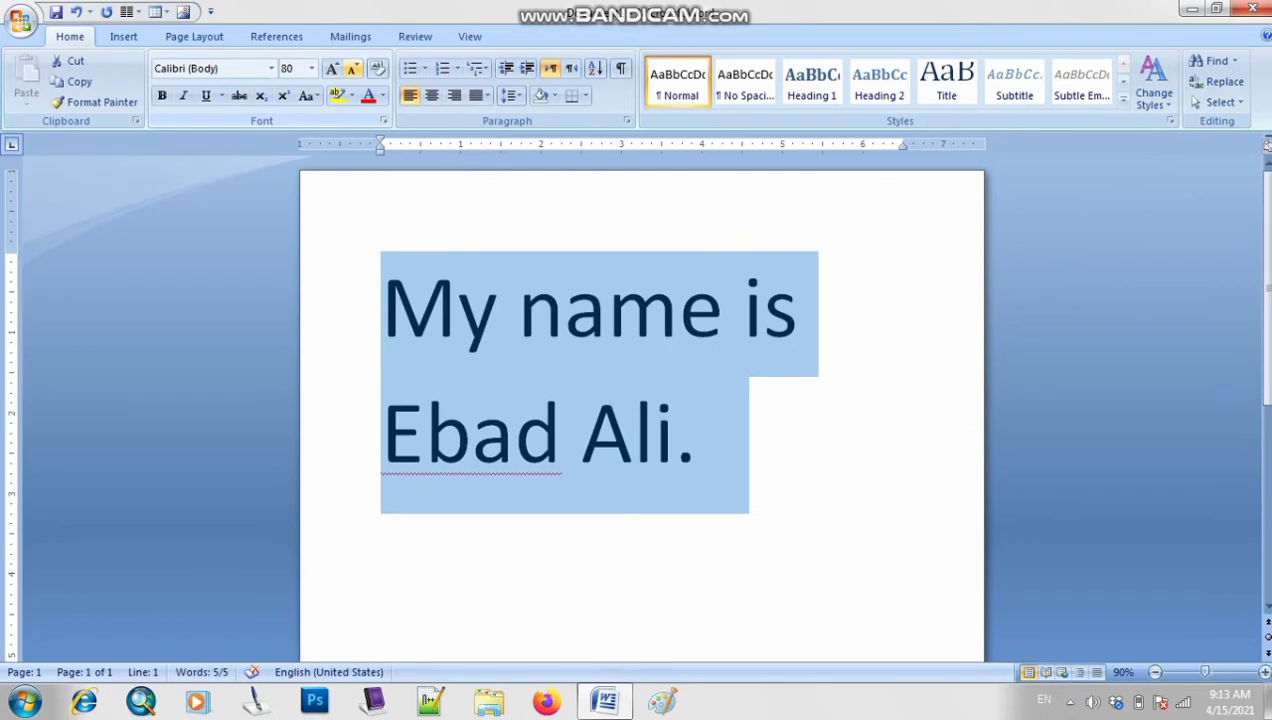
pyautogui.click(352, 68)
pyautogui.click(352, 68)
pyautogui.click(352, 68)
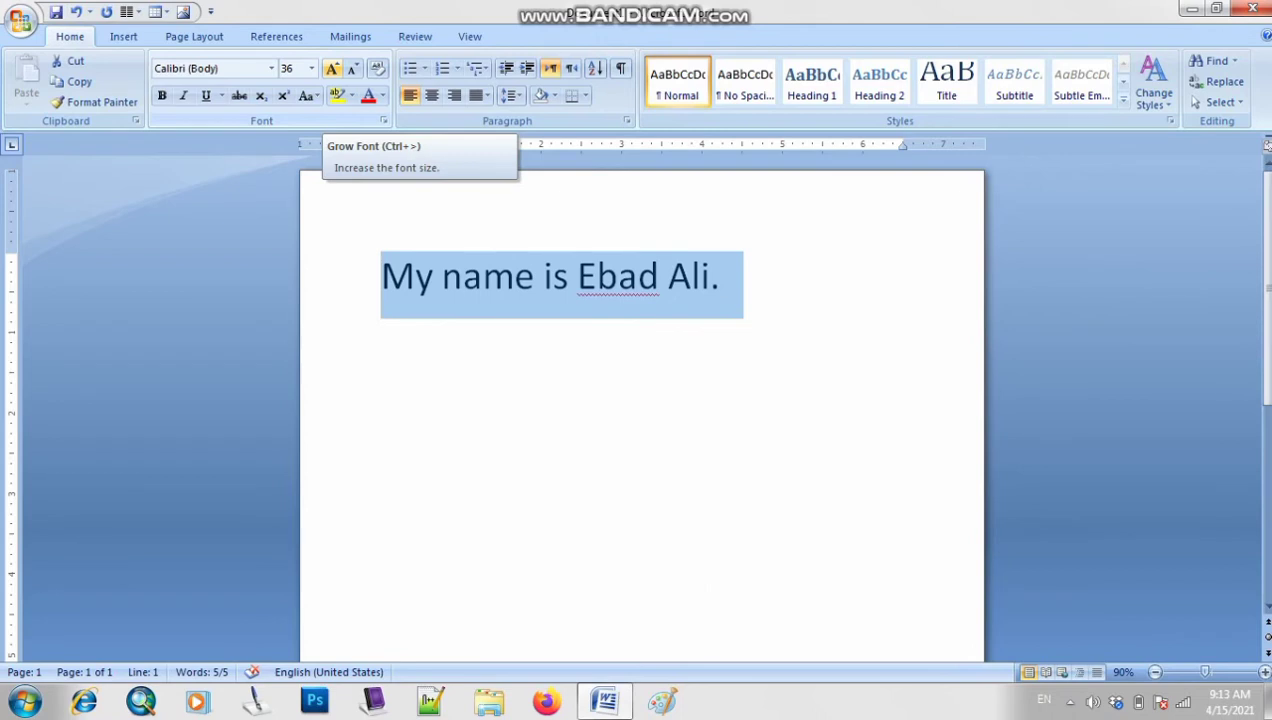
# Enlarge the sentence toward 100 pt, shrink it through 72 back to 36 pt, and deselect
pyautogui.click(332, 68)
pyautogui.click(332, 68)
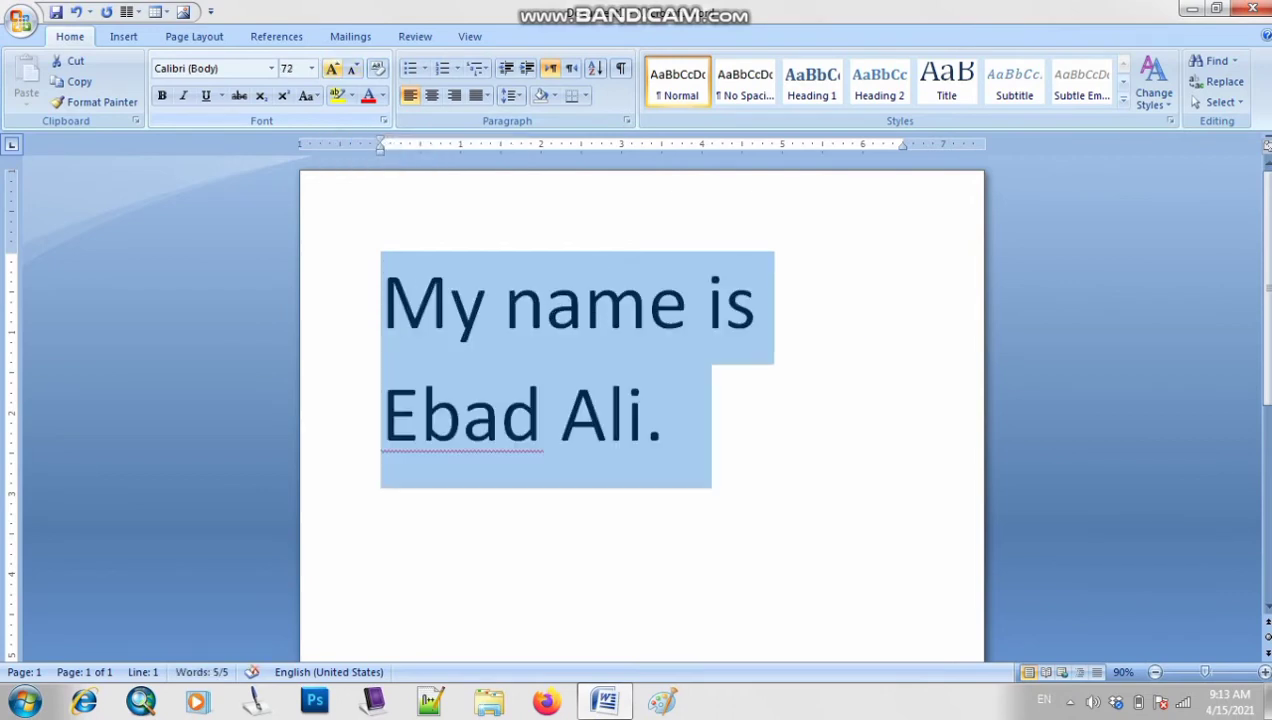
pyautogui.click(332, 68)
pyautogui.click(332, 68)
pyautogui.click(332, 68)
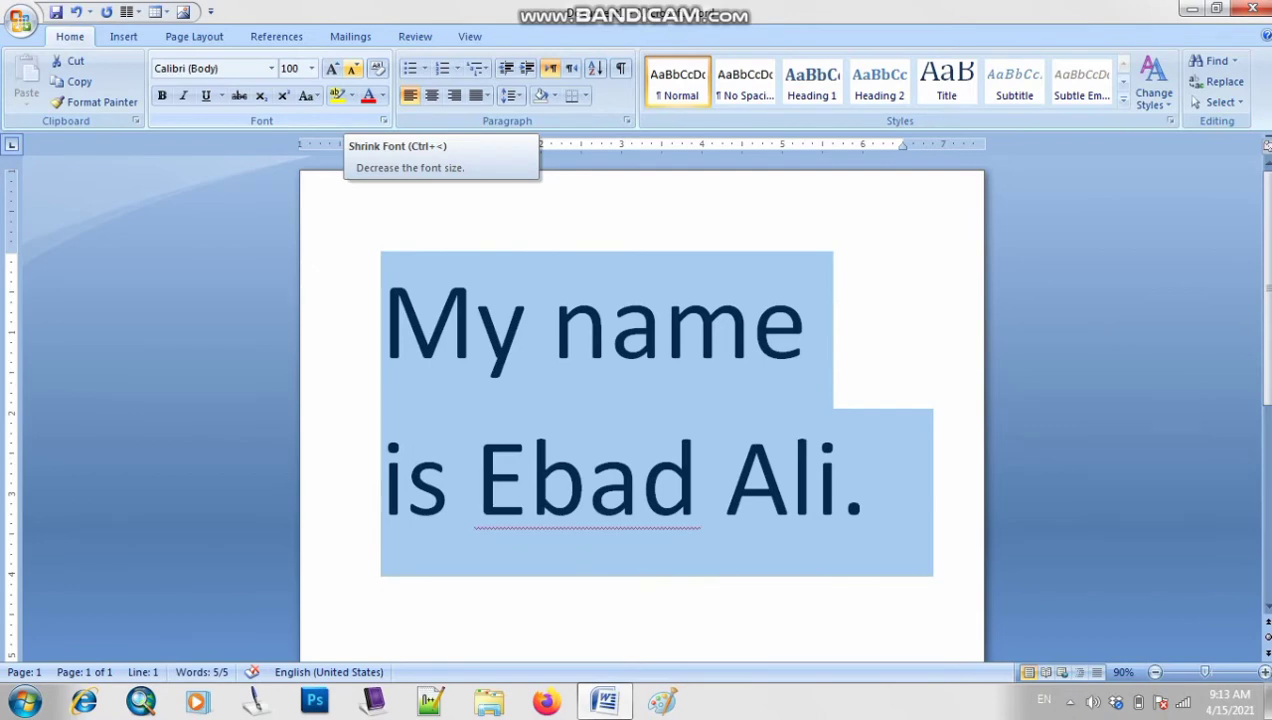
pyautogui.click(352, 68)
pyautogui.click(352, 68)
pyautogui.click(352, 68)
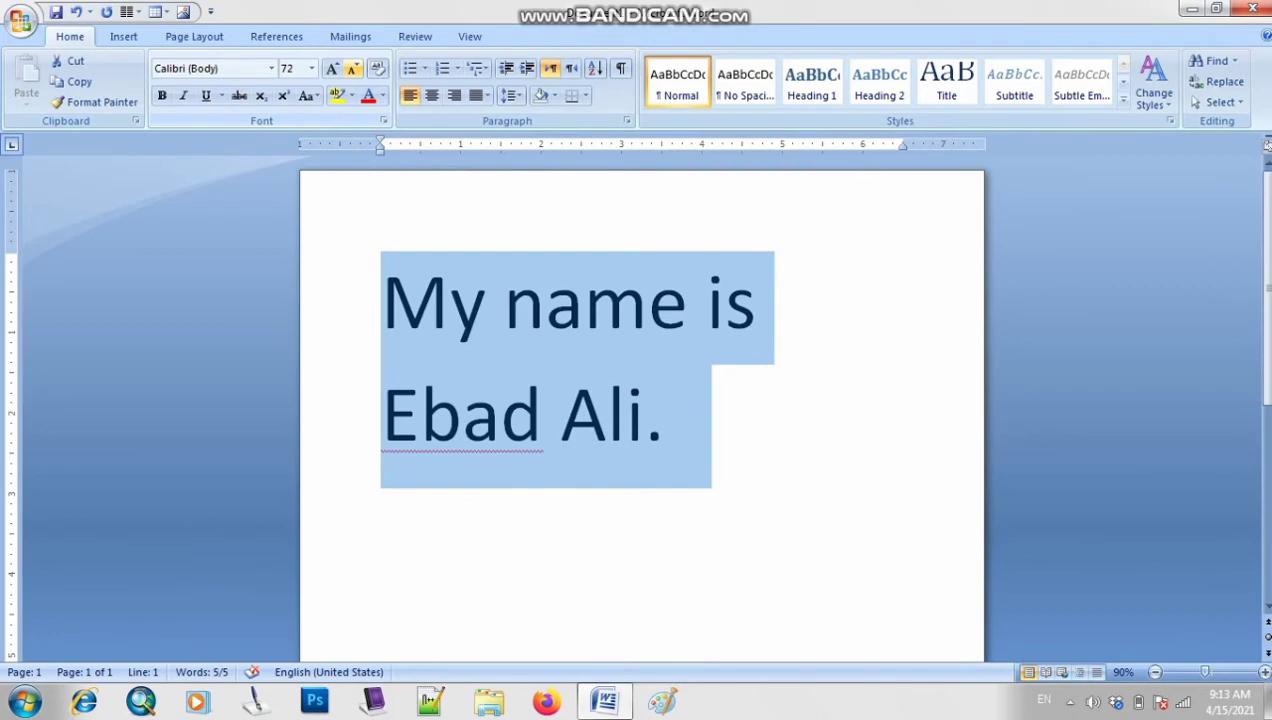
pyautogui.click(352, 68)
pyautogui.click(352, 68)
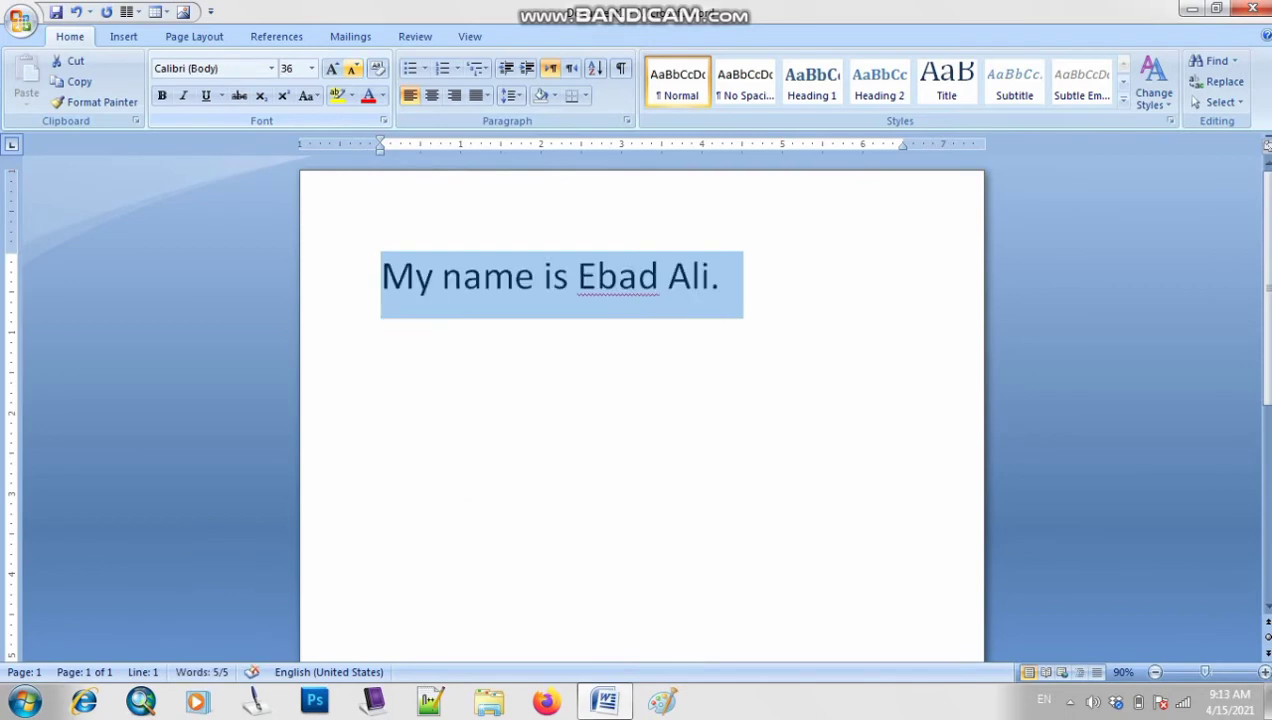
pyautogui.click(720, 277)
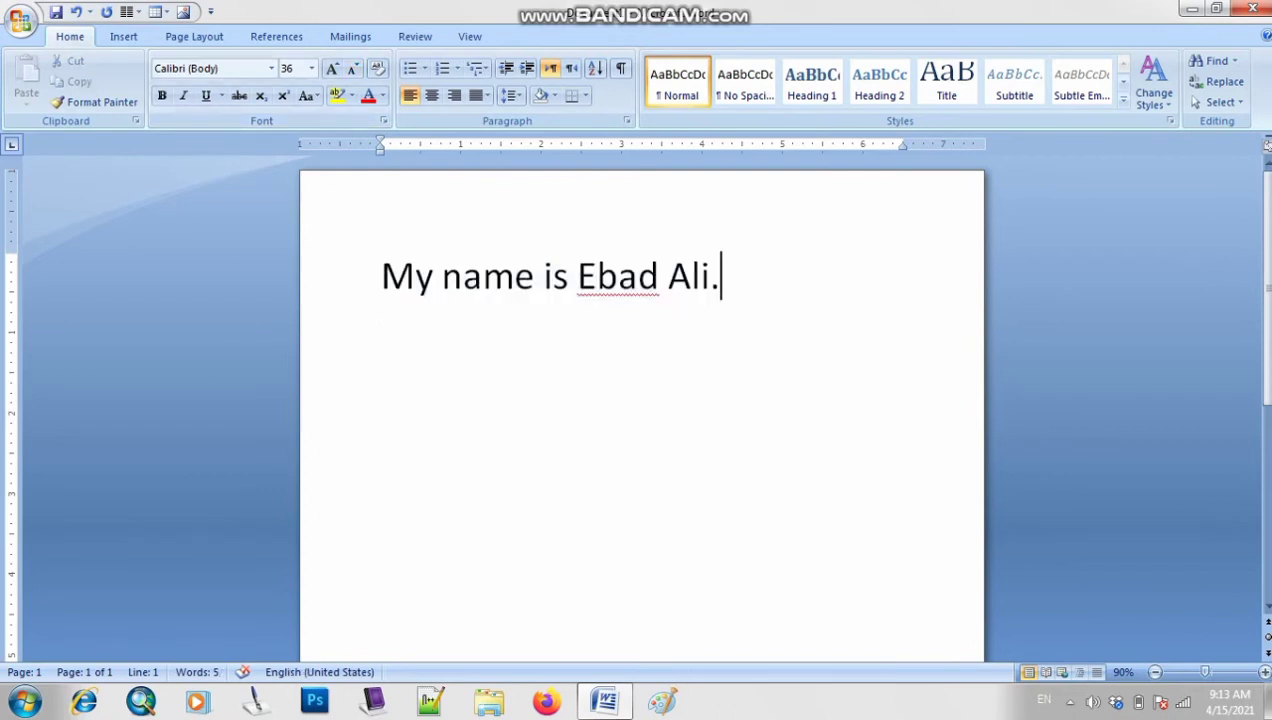
# Delete the name sentence, type the heading 'Font Size', and start a new line
pyautogui.hotkey('ctrl', 'a')
pyautogui.press('Delete')
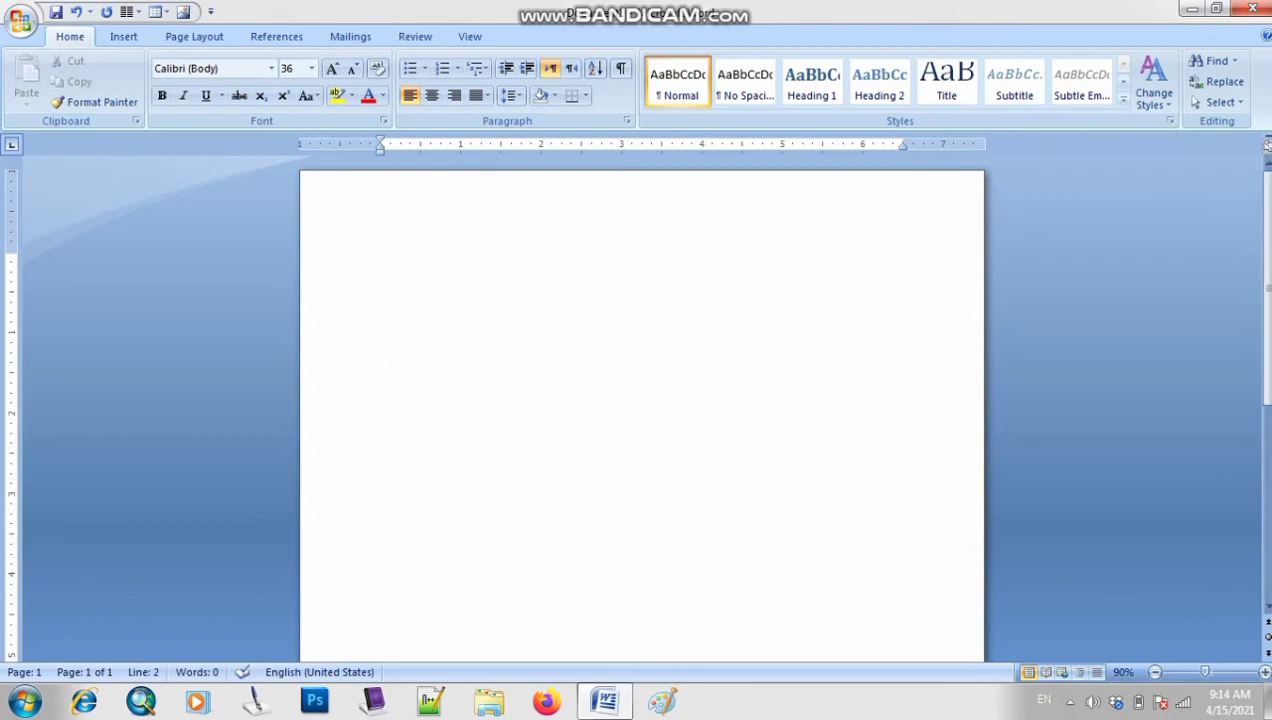
pyautogui.write('F')
pyautogui.press('BackSpace')
pyautogui.press('BackSpace')
pyautogui.write('Font Se')
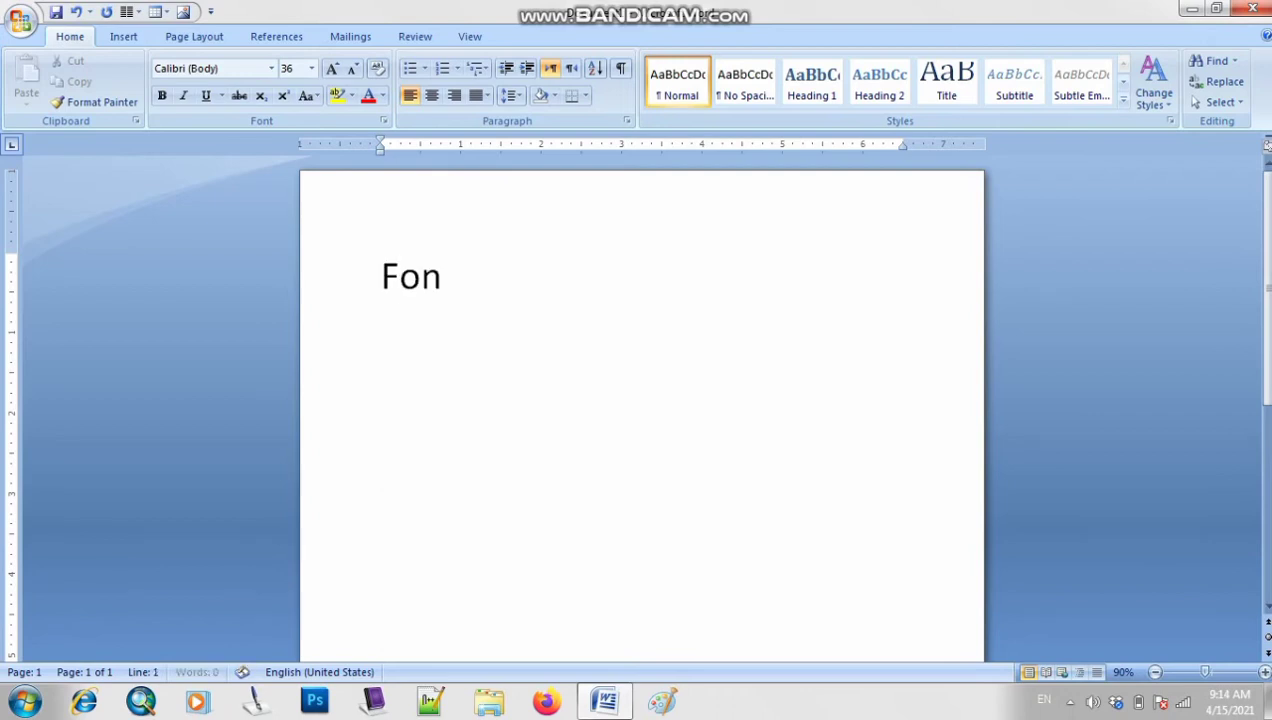
pyautogui.press('BackSpace')
pyautogui.press('BackSpace')
pyautogui.write('Size')
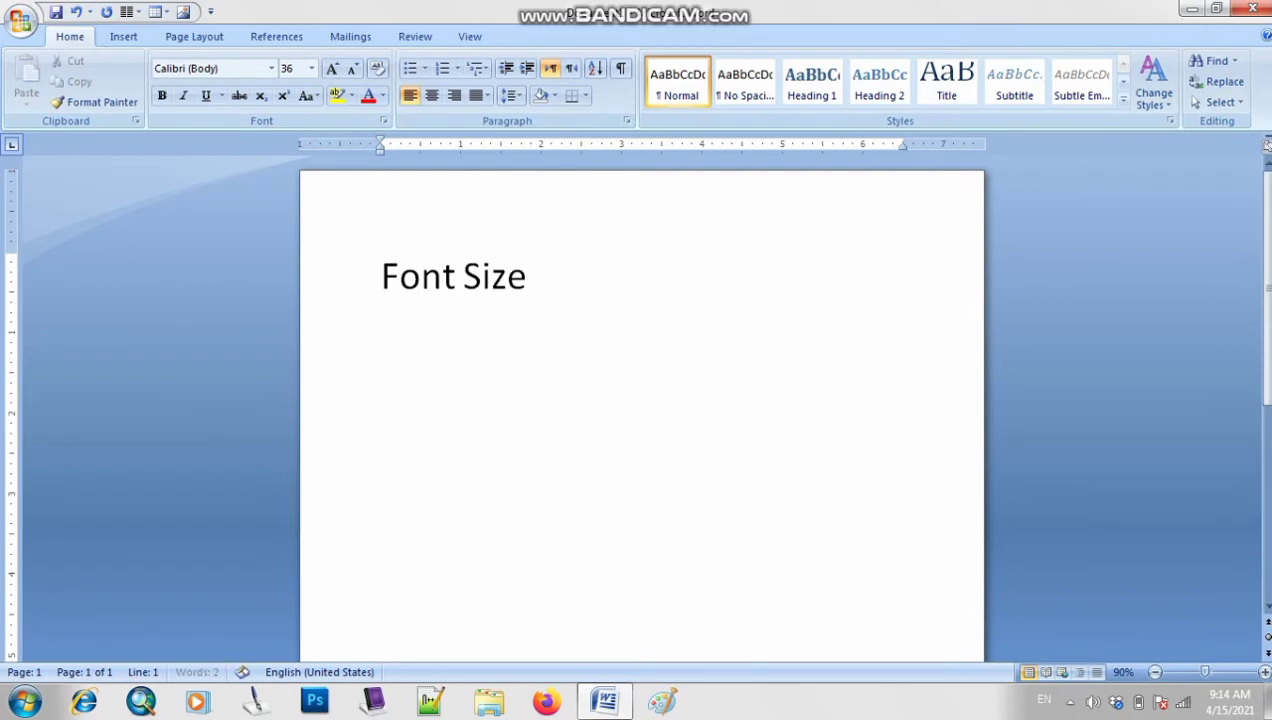
pyautogui.press('Return')
# Start a 1. 2. 3. numbered list below the heading with 'Grow Font' as item 1
pyautogui.tripleClick(519, 278)
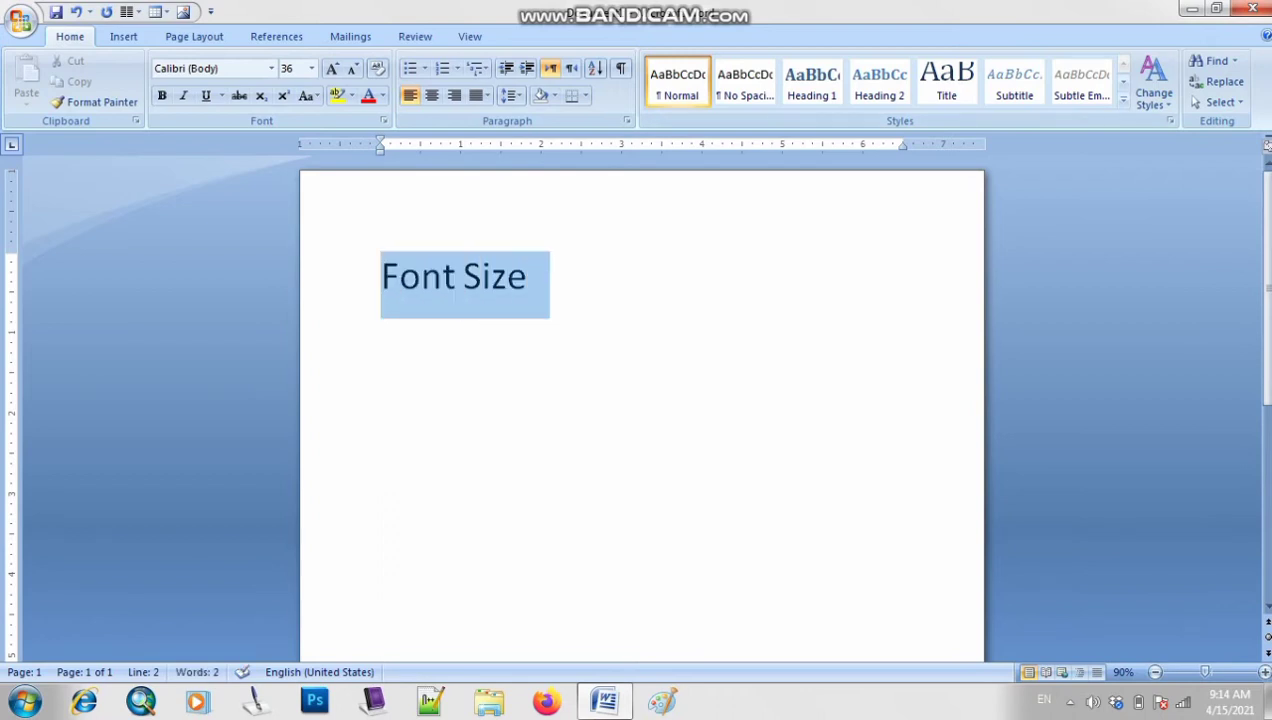
pyautogui.click(383, 343)
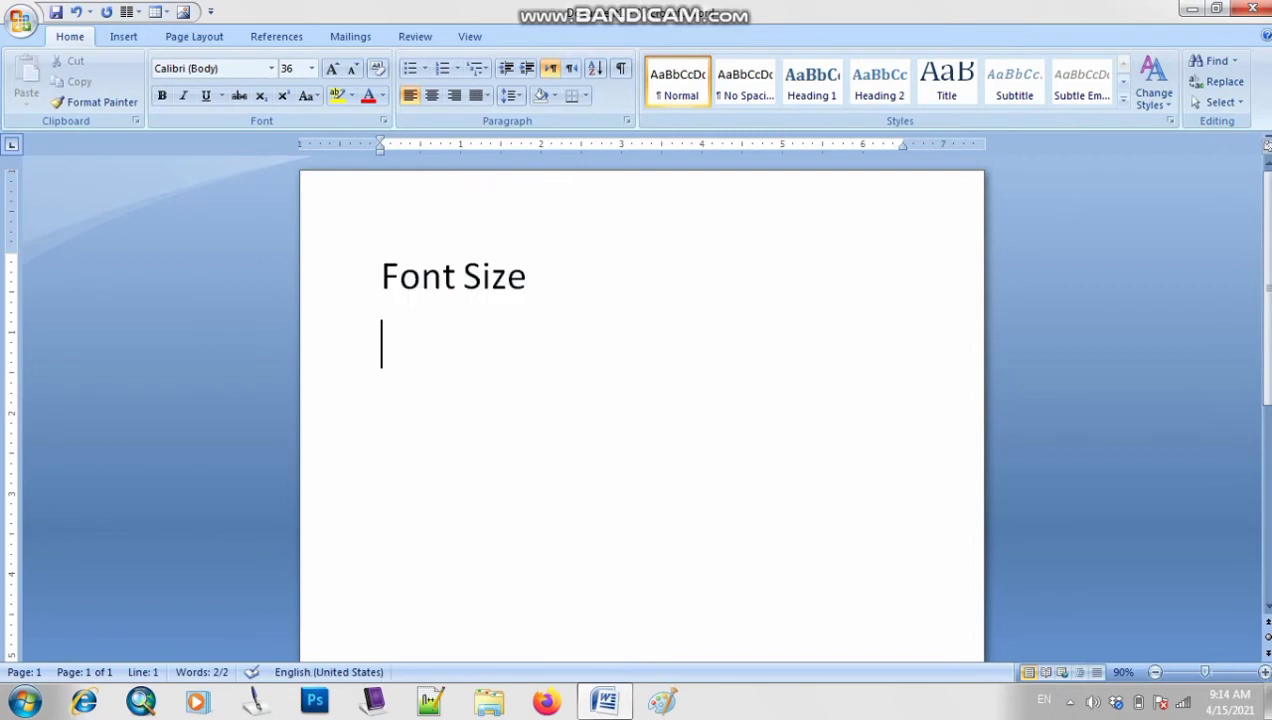
pyautogui.click(457, 68)
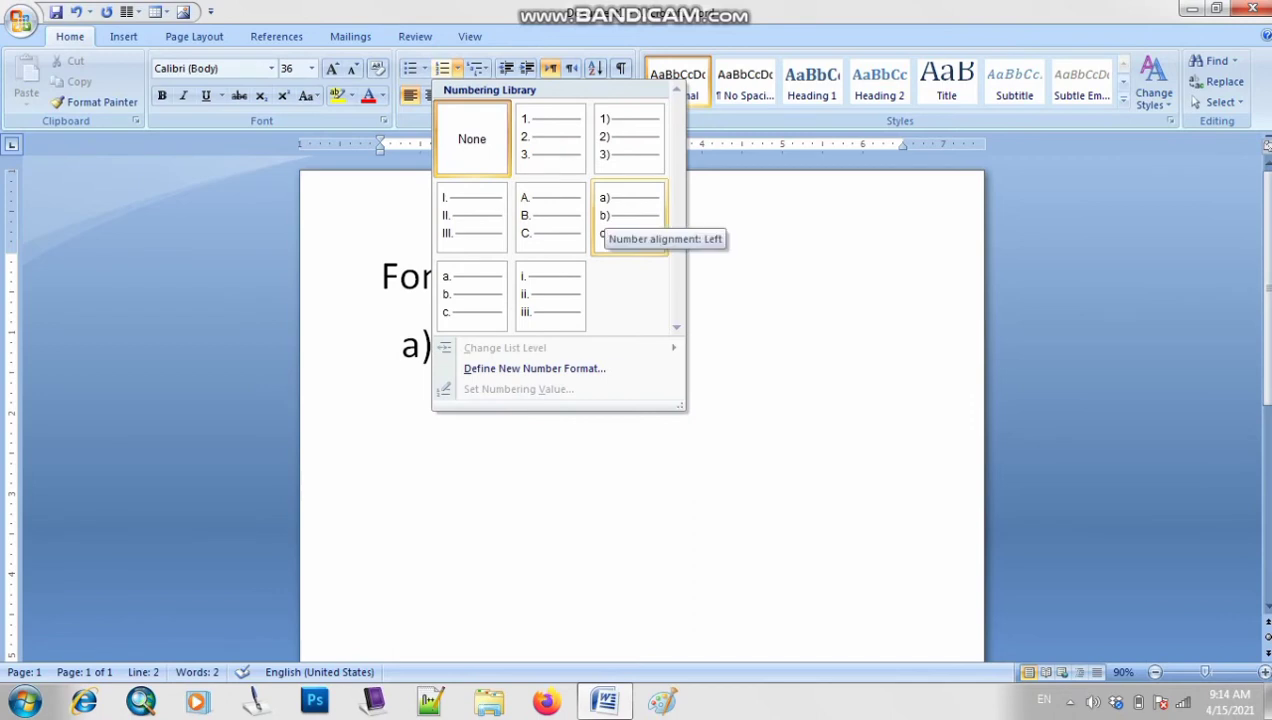
pyautogui.click(549, 136)
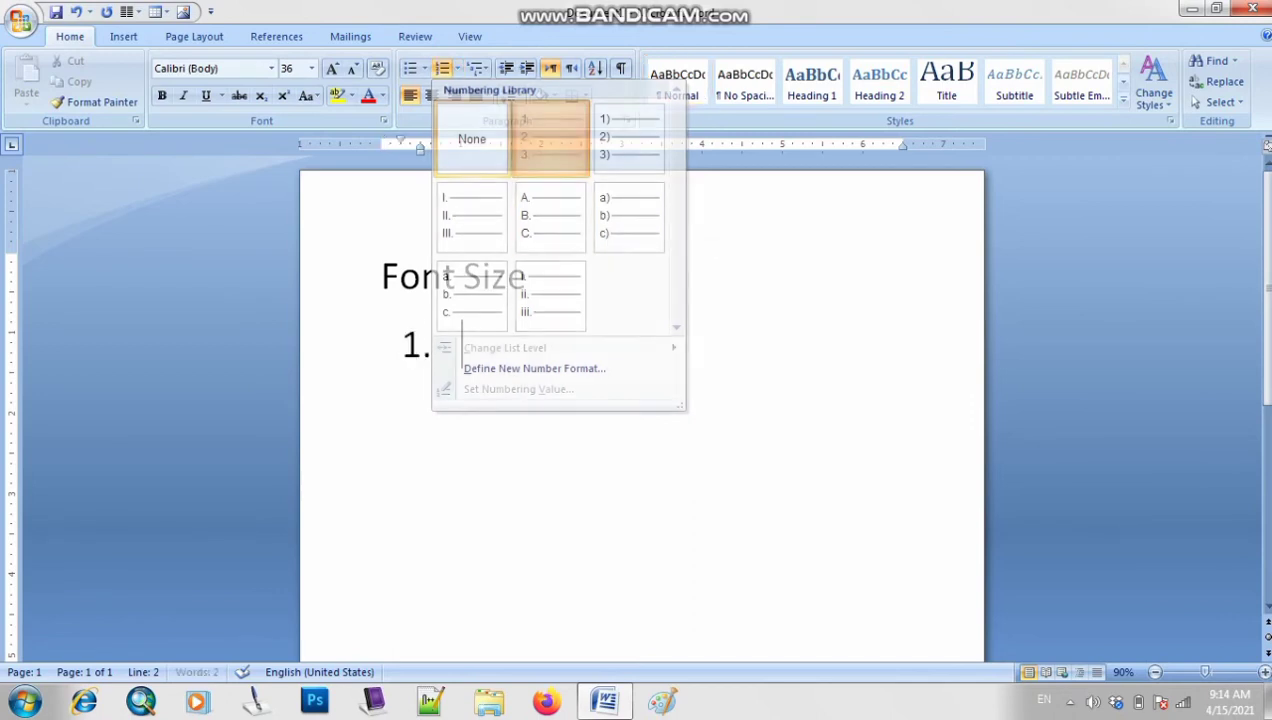
pyautogui.write('Gr')
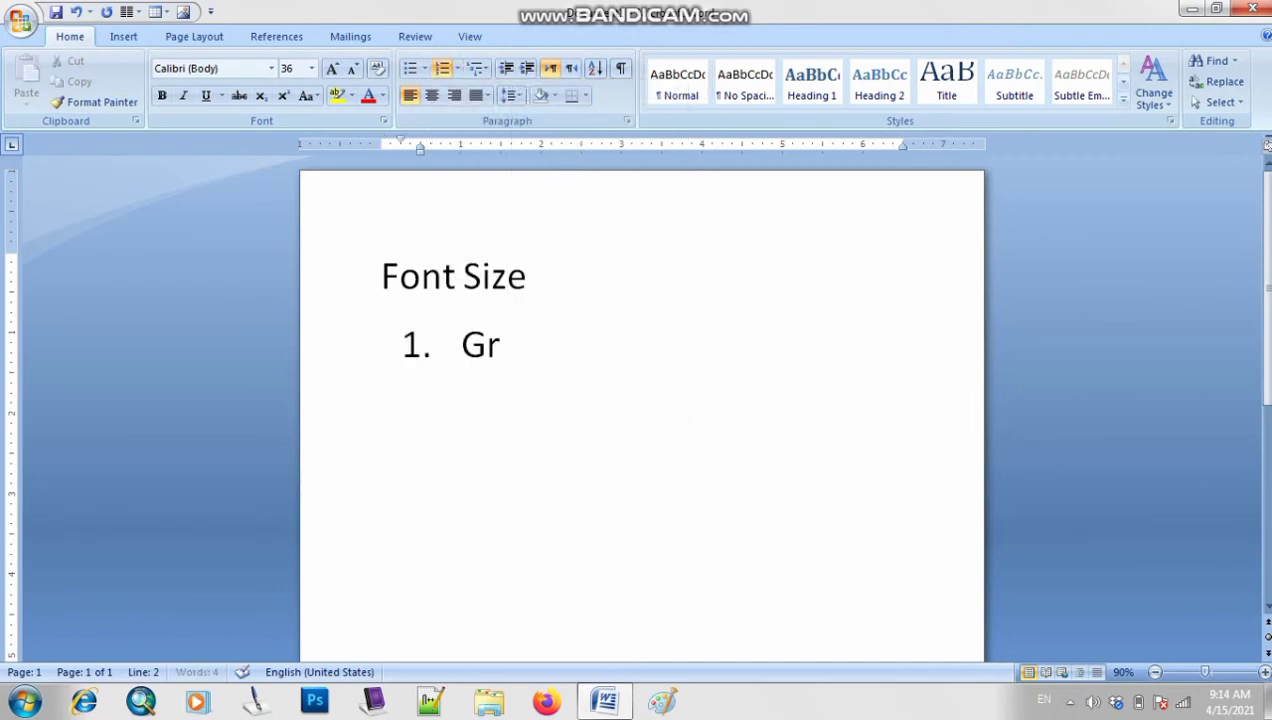
pyautogui.write('ow Font')
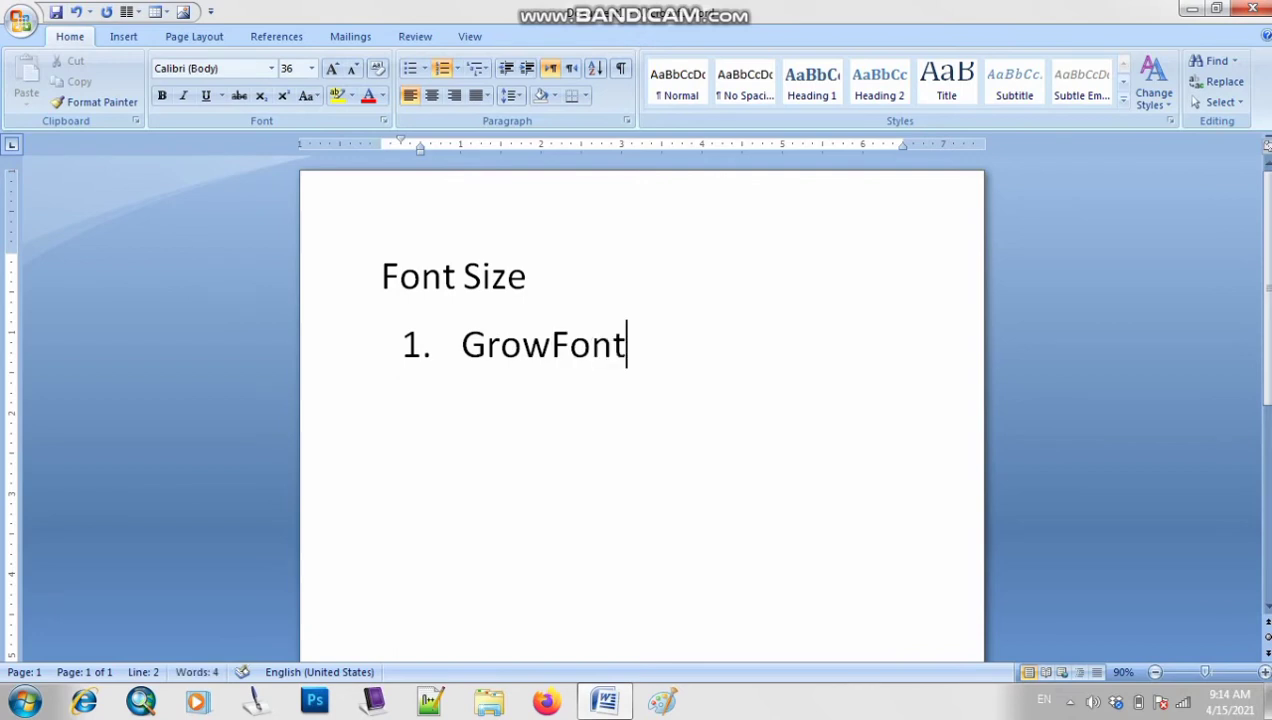
pyautogui.press('Left')
pyautogui.press('Left')
pyautogui.press('Left')
pyautogui.press('Left')
pyautogui.press('Right')
pyautogui.press('Right')
pyautogui.press('Right')
pyautogui.press('Right')
pyautogui.press('Return')
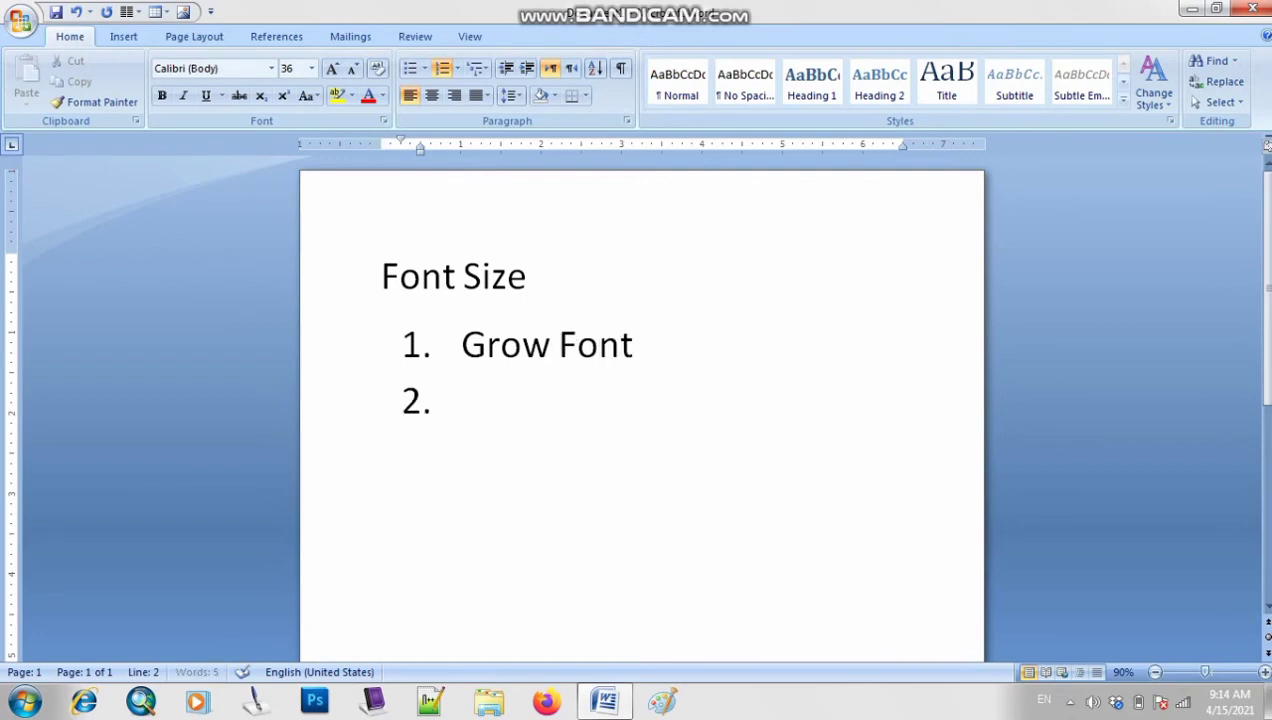
# Add 'Shrink Font' as item 2, then end the numbering with an empty plain paragraph
pyautogui.write('Shr')
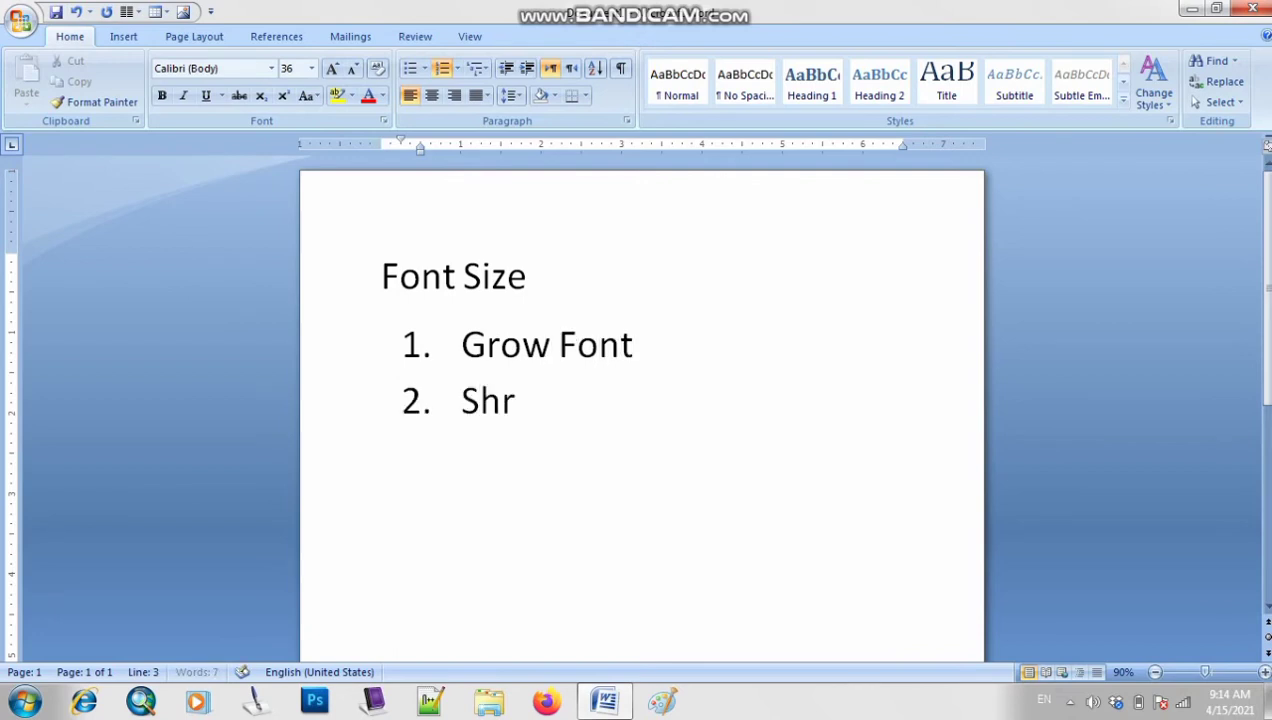
pyautogui.write('ink Font')
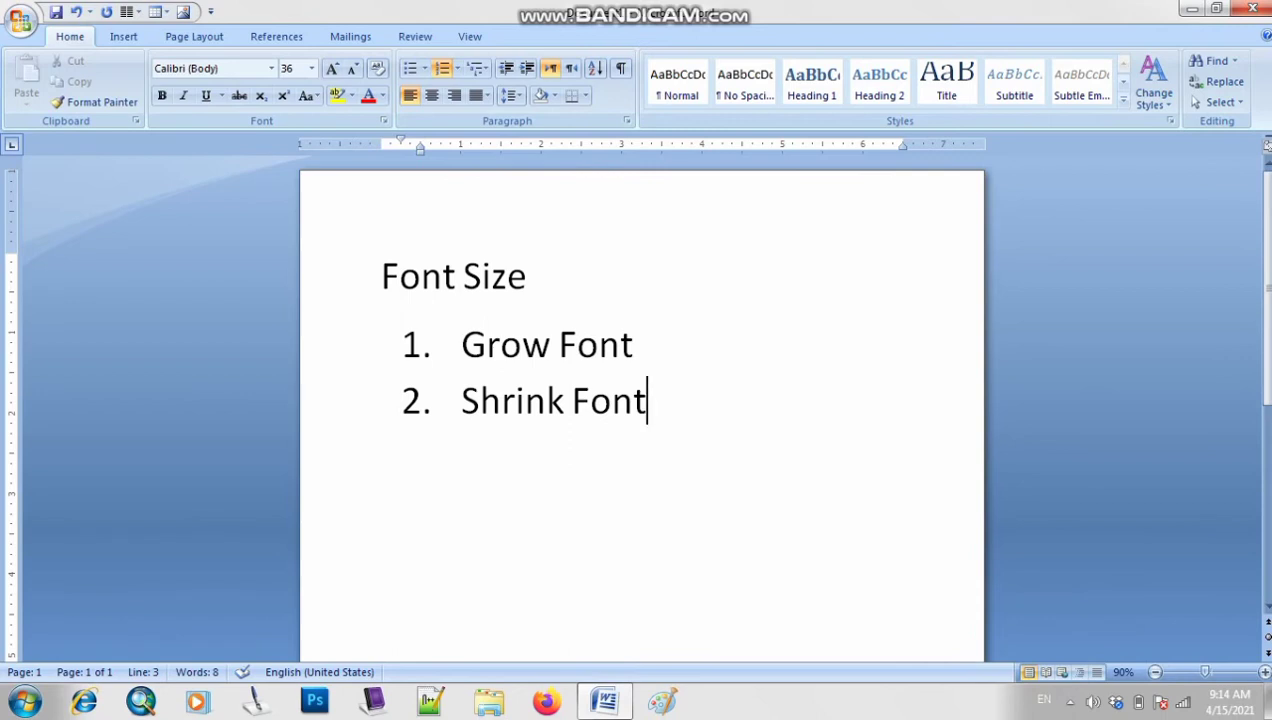
pyautogui.moveTo(640, 345); pyautogui.dragTo(462, 345)
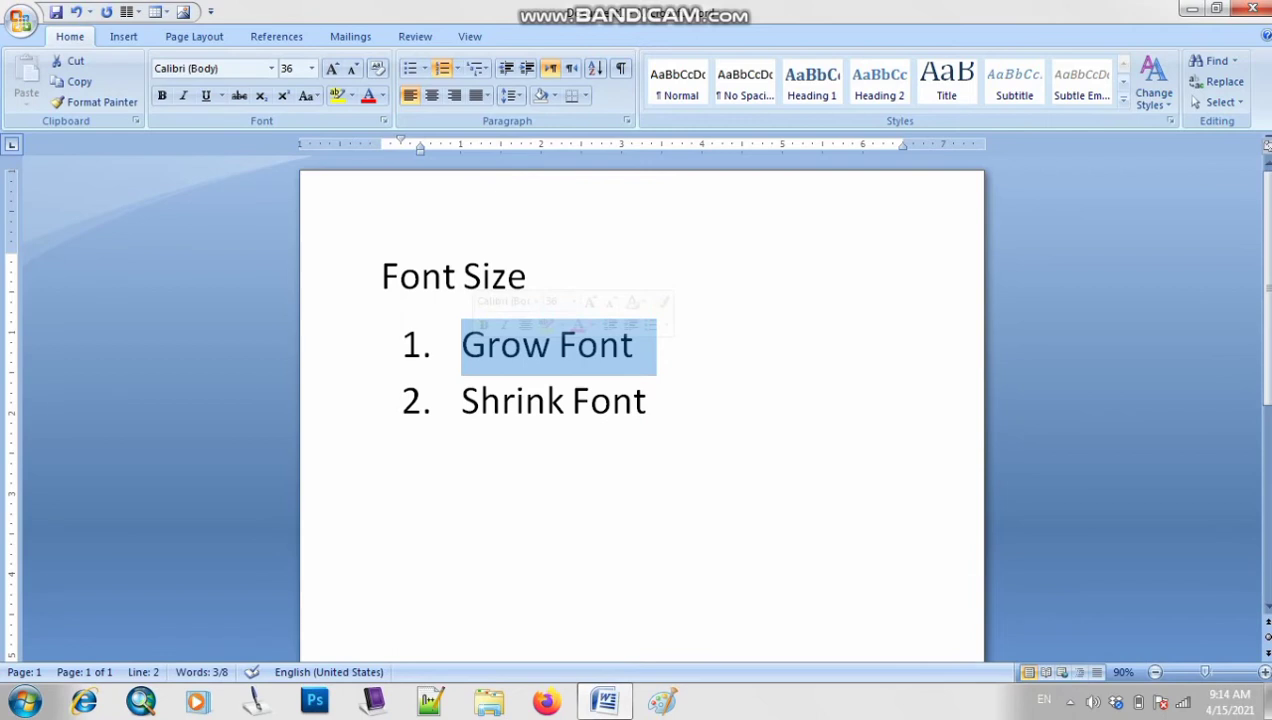
pyautogui.click(648, 401)
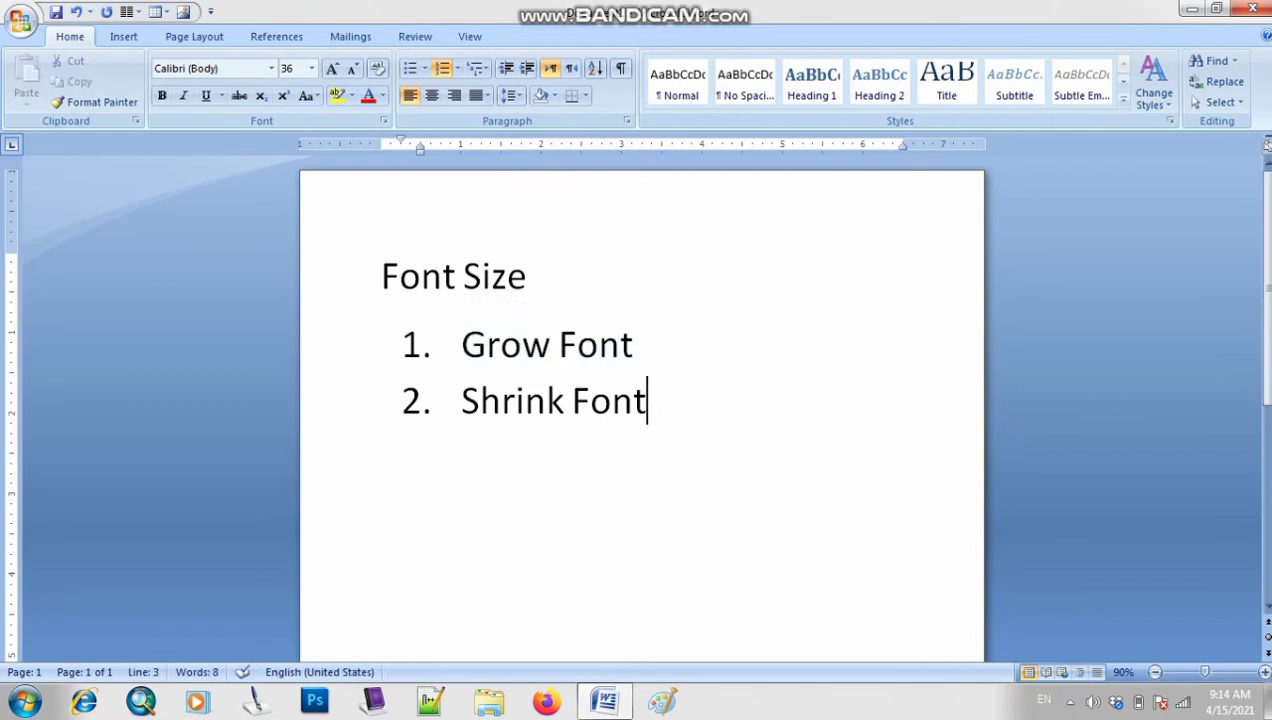
pyautogui.moveTo(648, 401); pyautogui.dragTo(462, 401)
pyautogui.click(517, 401)
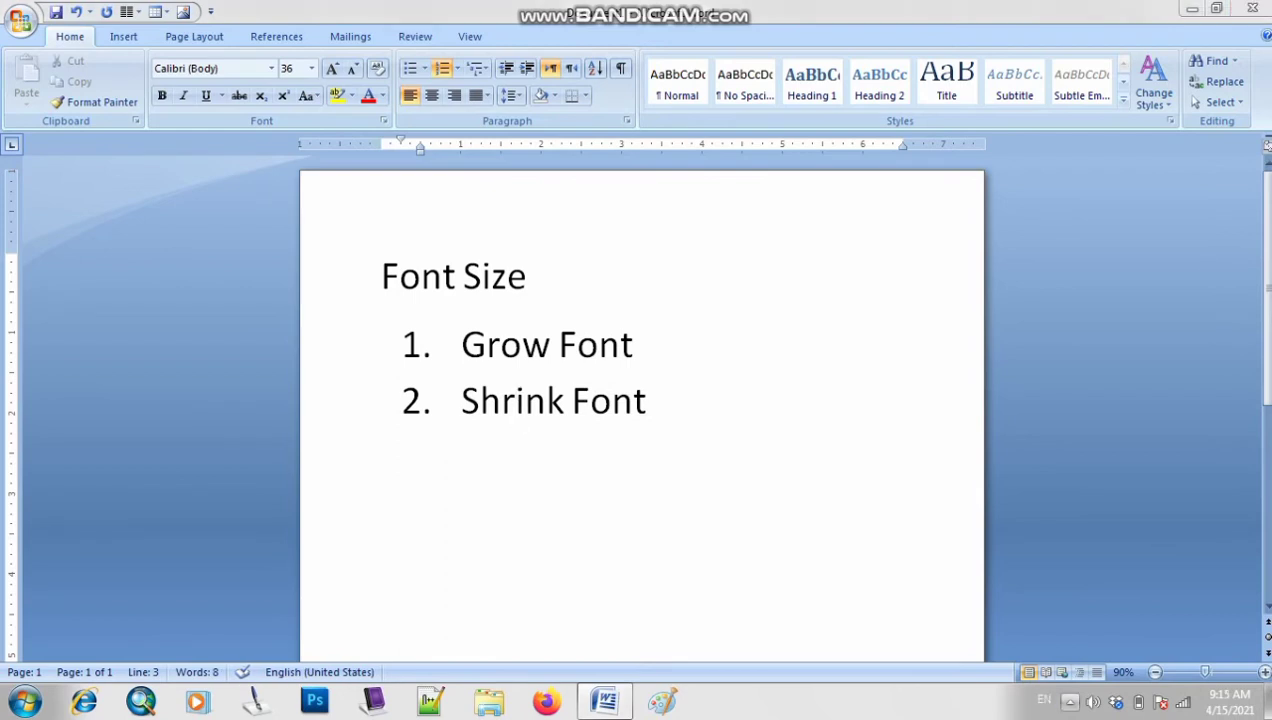
pyautogui.click(1070, 701)
pyautogui.click(1070, 701)
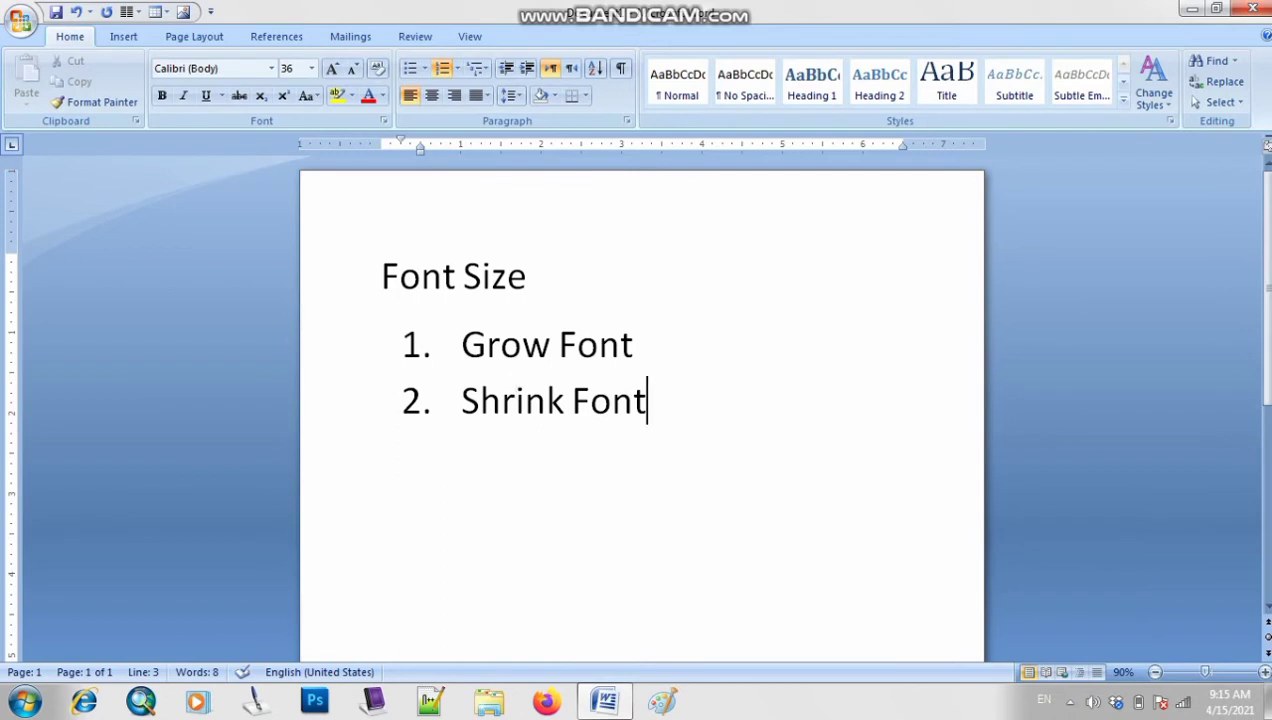
pyautogui.press('Return')
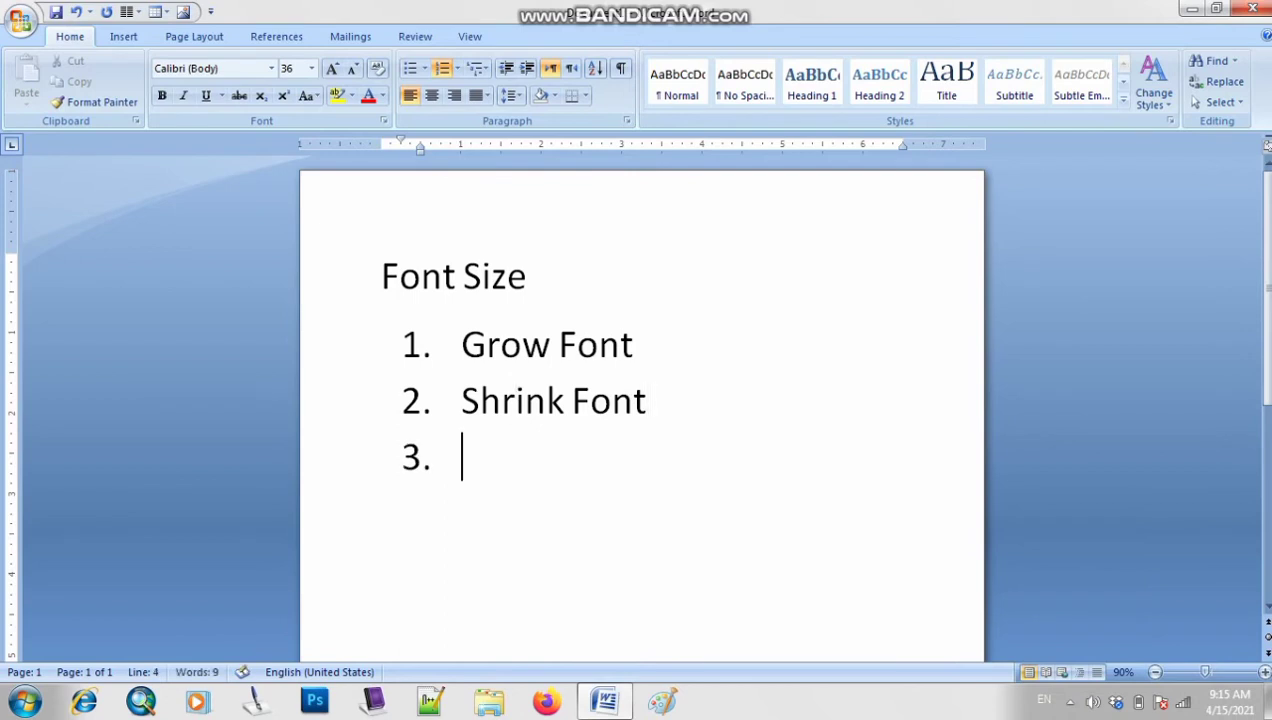
pyautogui.press('Return')
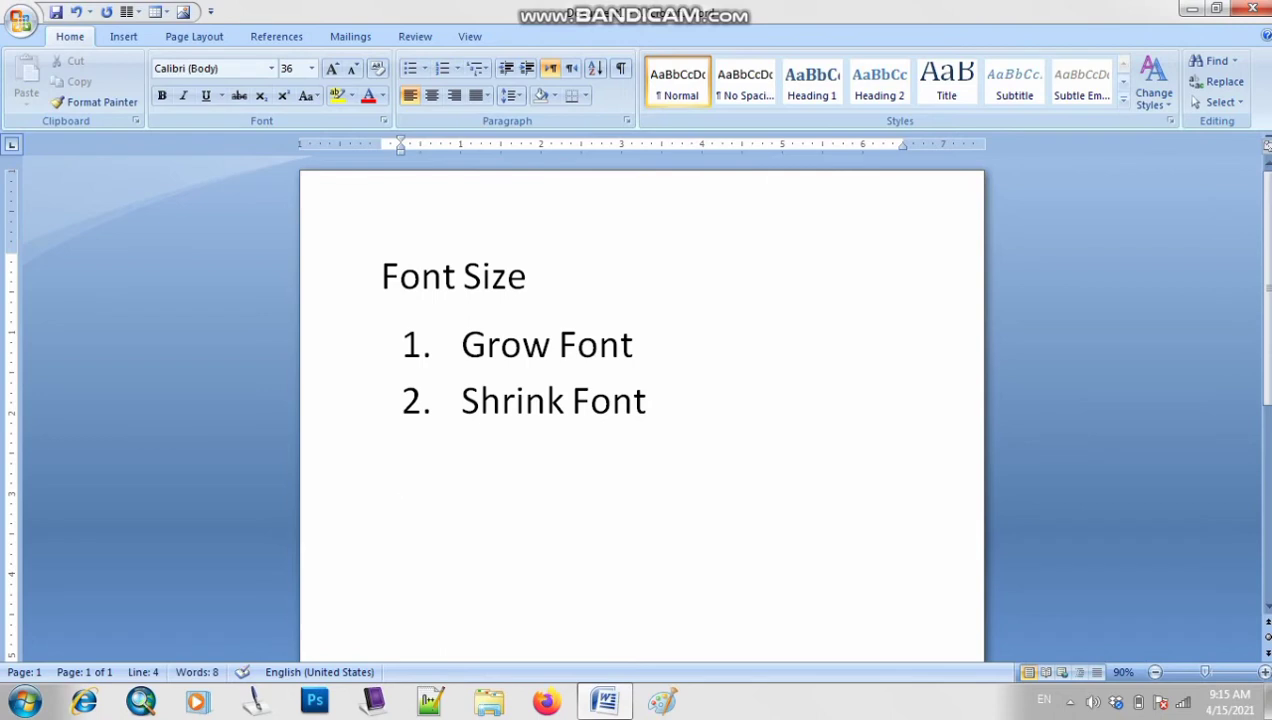
# Make the 'Font Size' heading bold
pyautogui.moveTo(382, 278); pyautogui.dragTo(578, 280)
pyautogui.hotkey('ctrl', 'b')
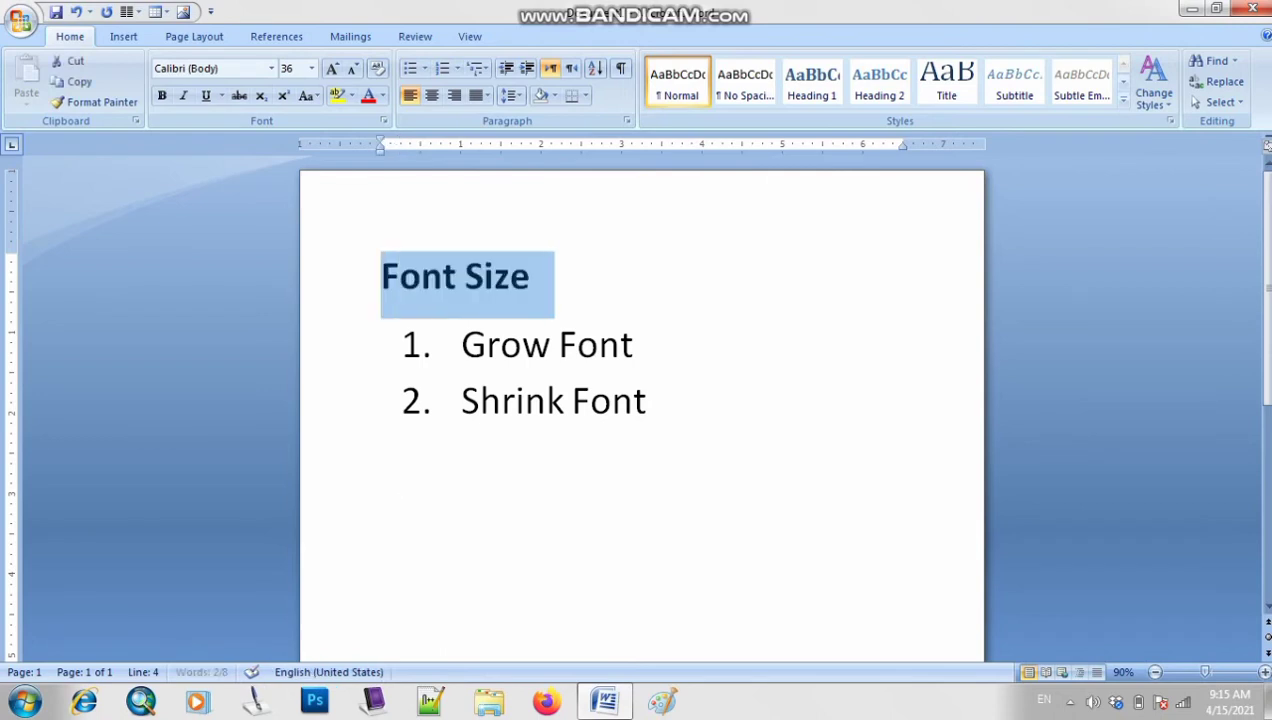
pyautogui.press('Down')
pyautogui.press('Down')
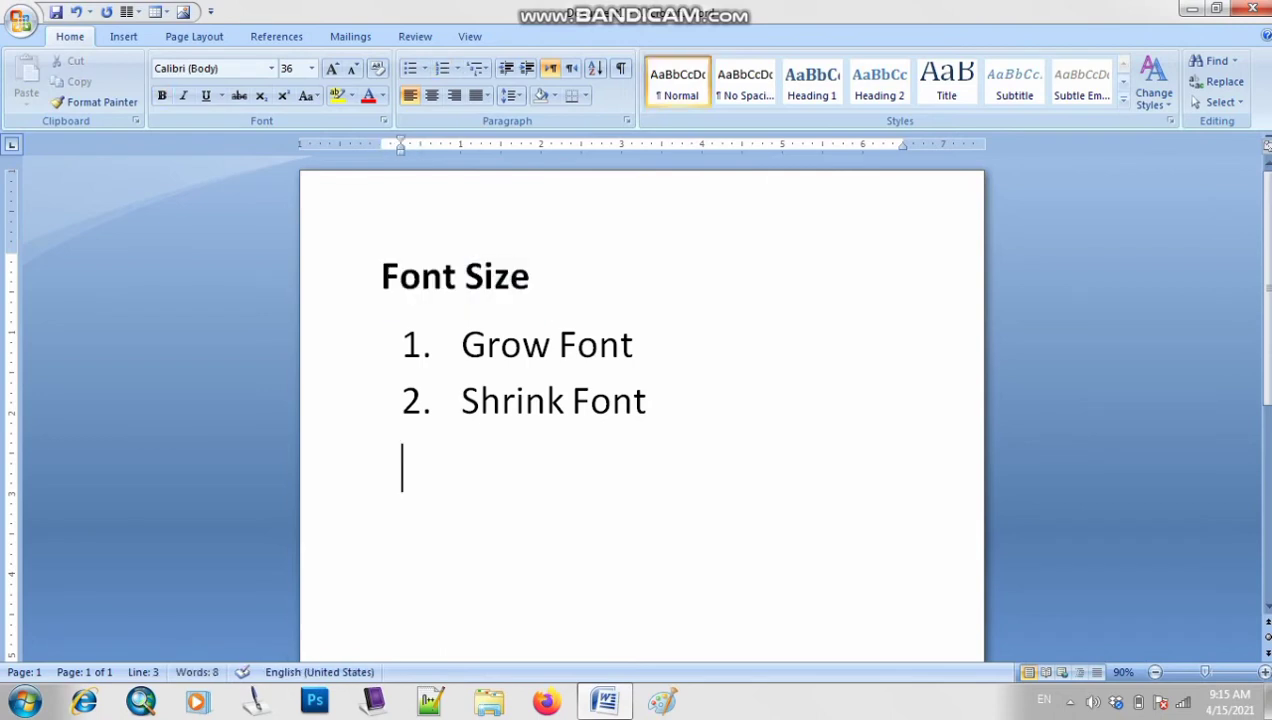
pyautogui.press('Down')
# Type a bold 'Font Face' heading on the empty line below the list
pyautogui.write('Font')
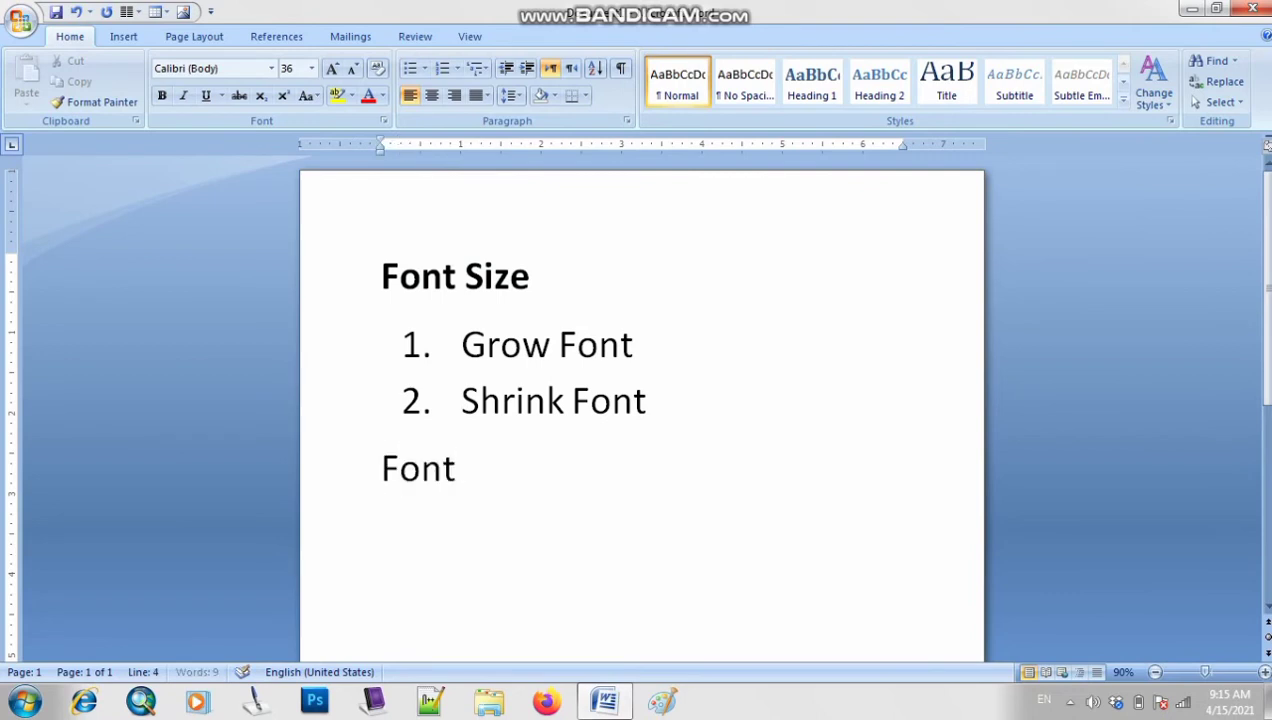
pyautogui.write(' Face')
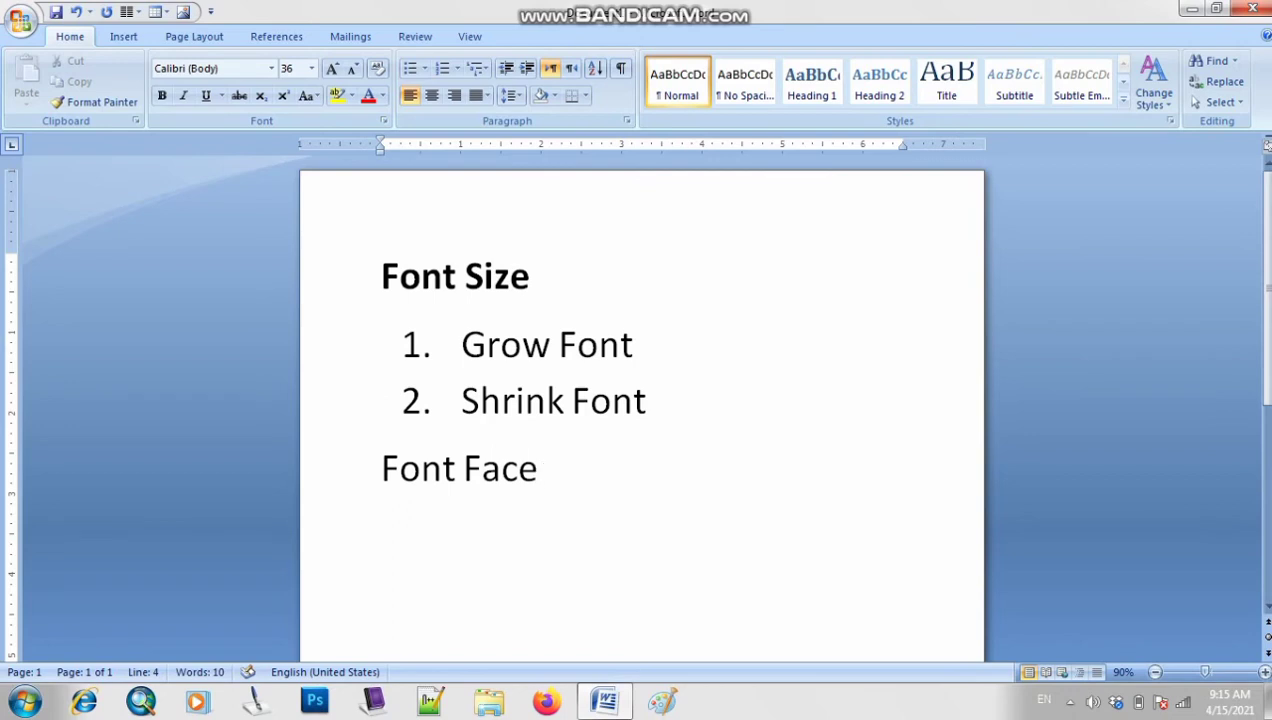
pyautogui.hotkey('ctrl', 'shift', 'Left')
pyautogui.hotkey('ctrl', 'shift', 'Left')
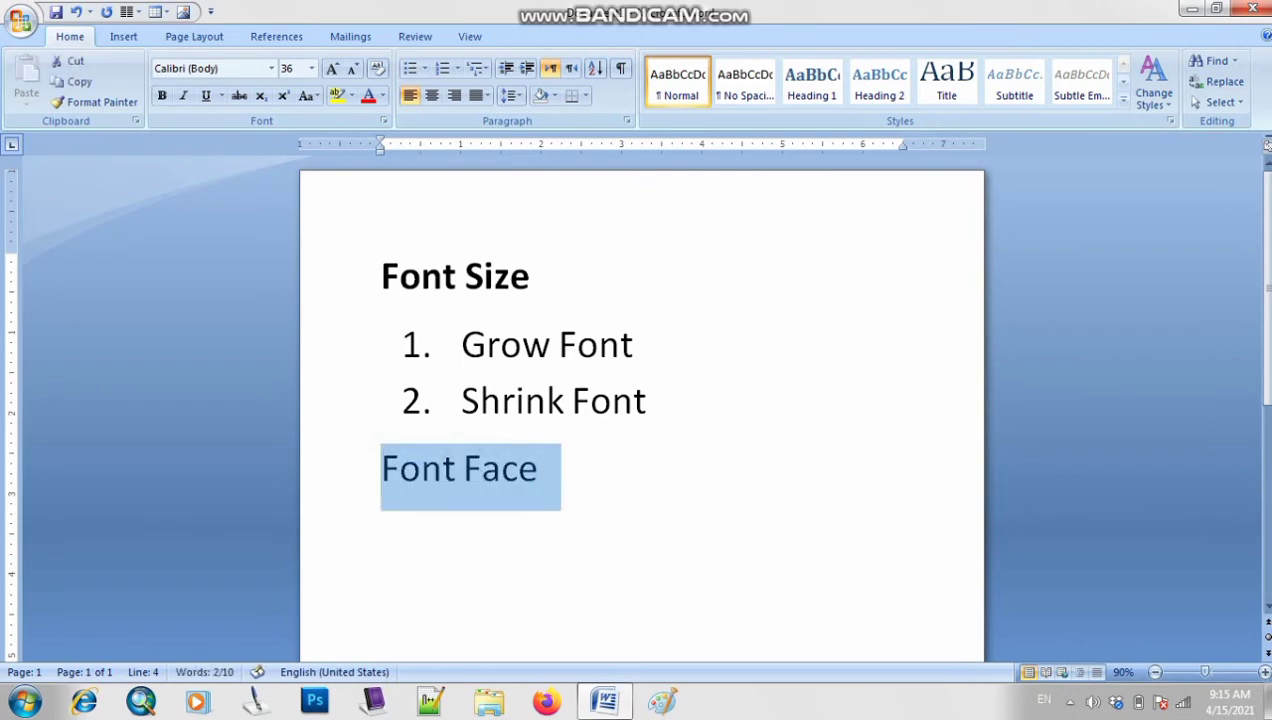
pyautogui.hotkey('ctrl', 'b')
pyautogui.press('End')
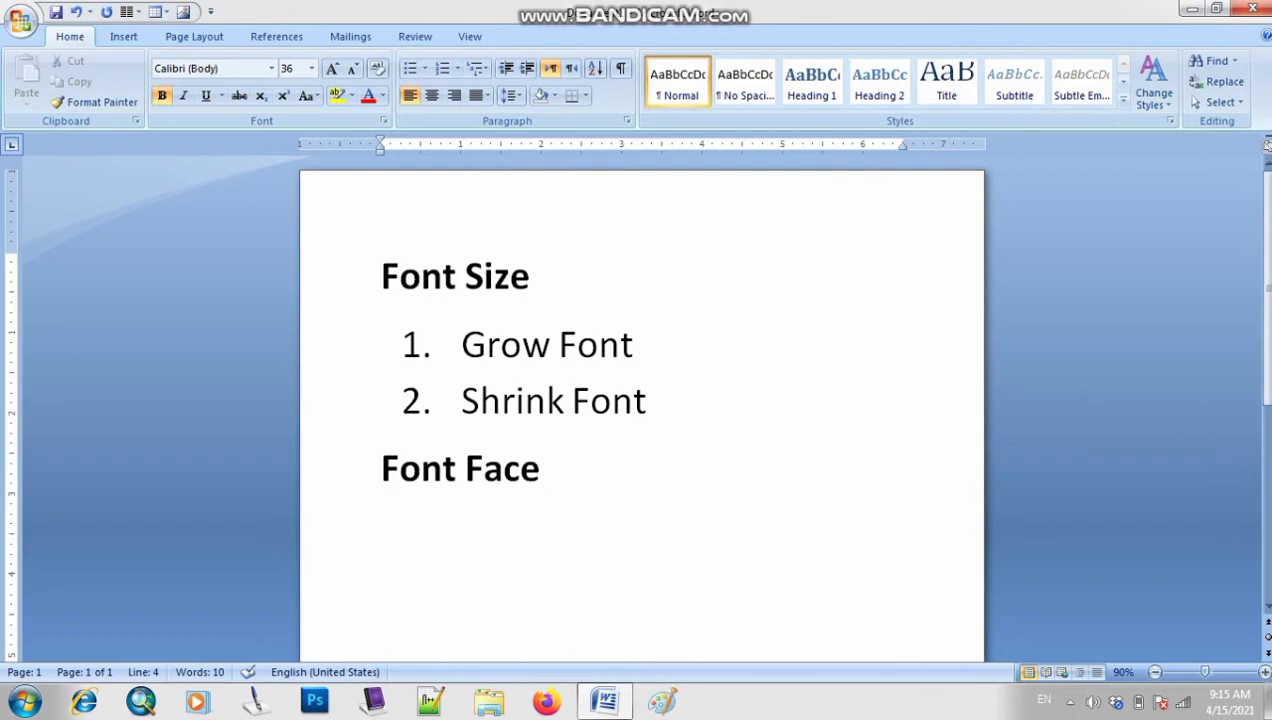
# Add '(Computer)' after 'Grow Font' in list item 1
pyautogui.click(634, 345)
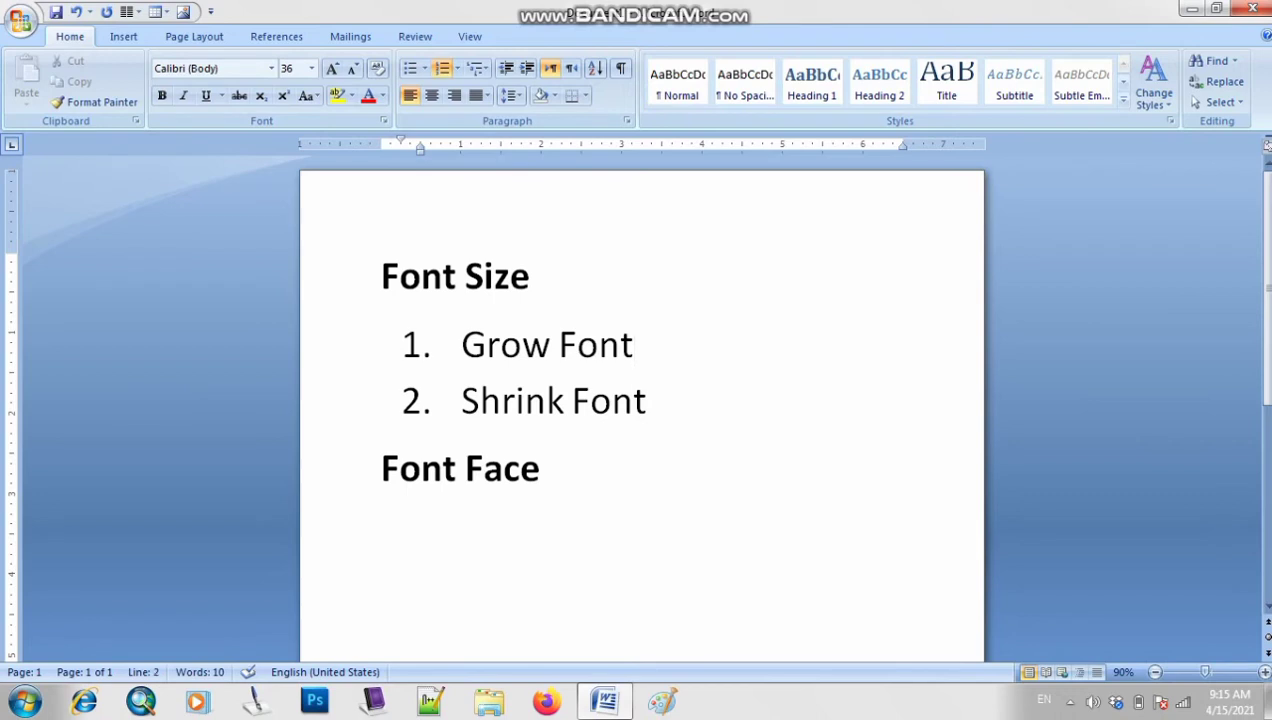
pyautogui.moveTo(634, 345); pyautogui.dragTo(461, 345)
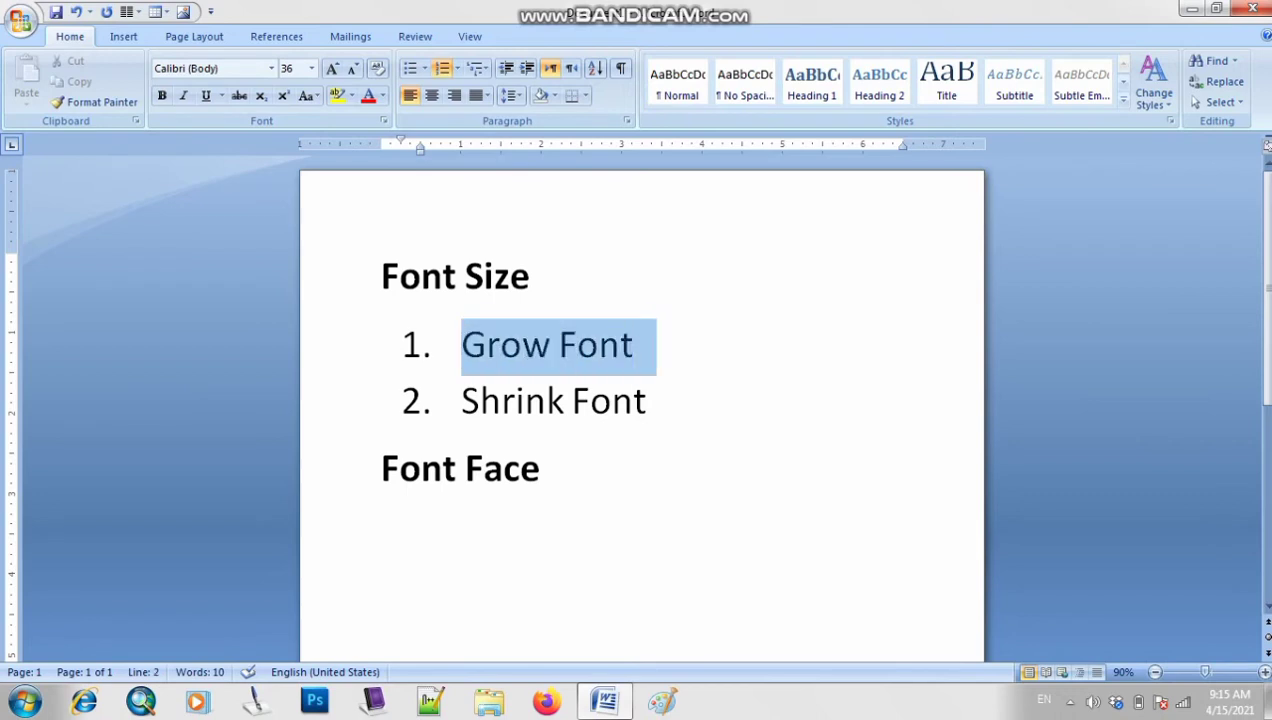
pyautogui.press('Right')
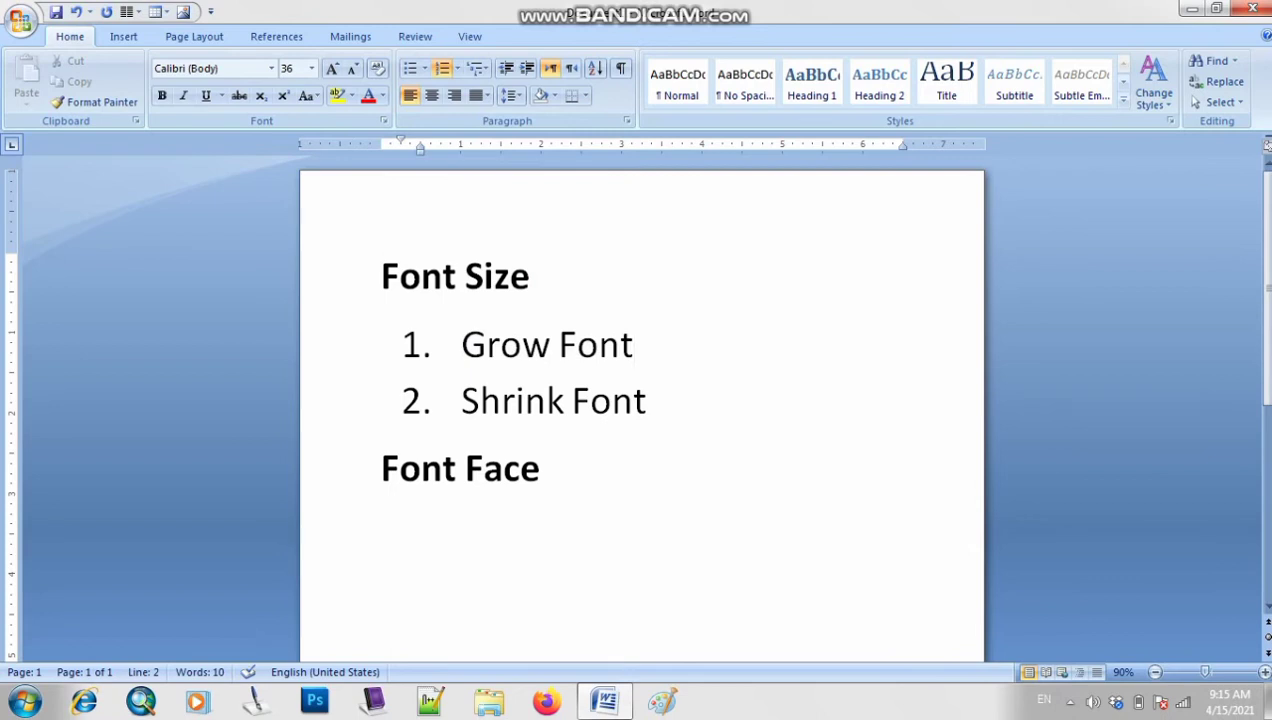
pyautogui.write('()')
pyautogui.press('Left')
pyautogui.write('Comput')
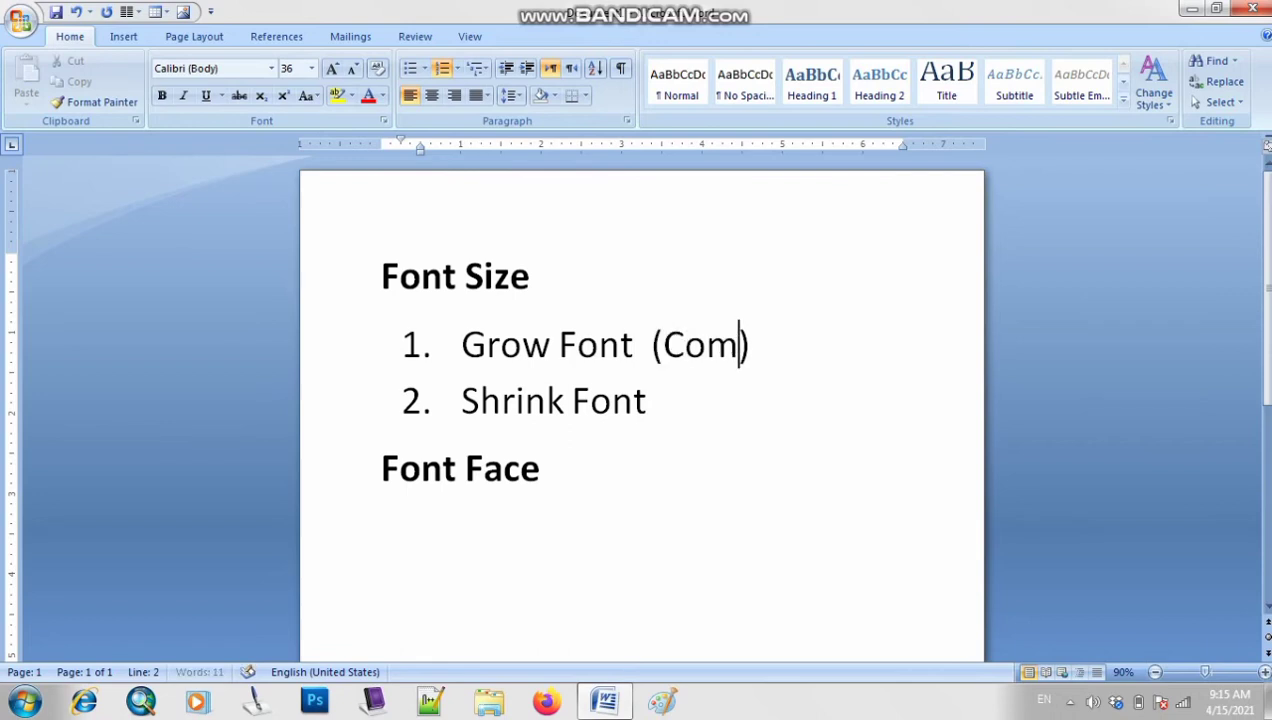
pyautogui.write('er')
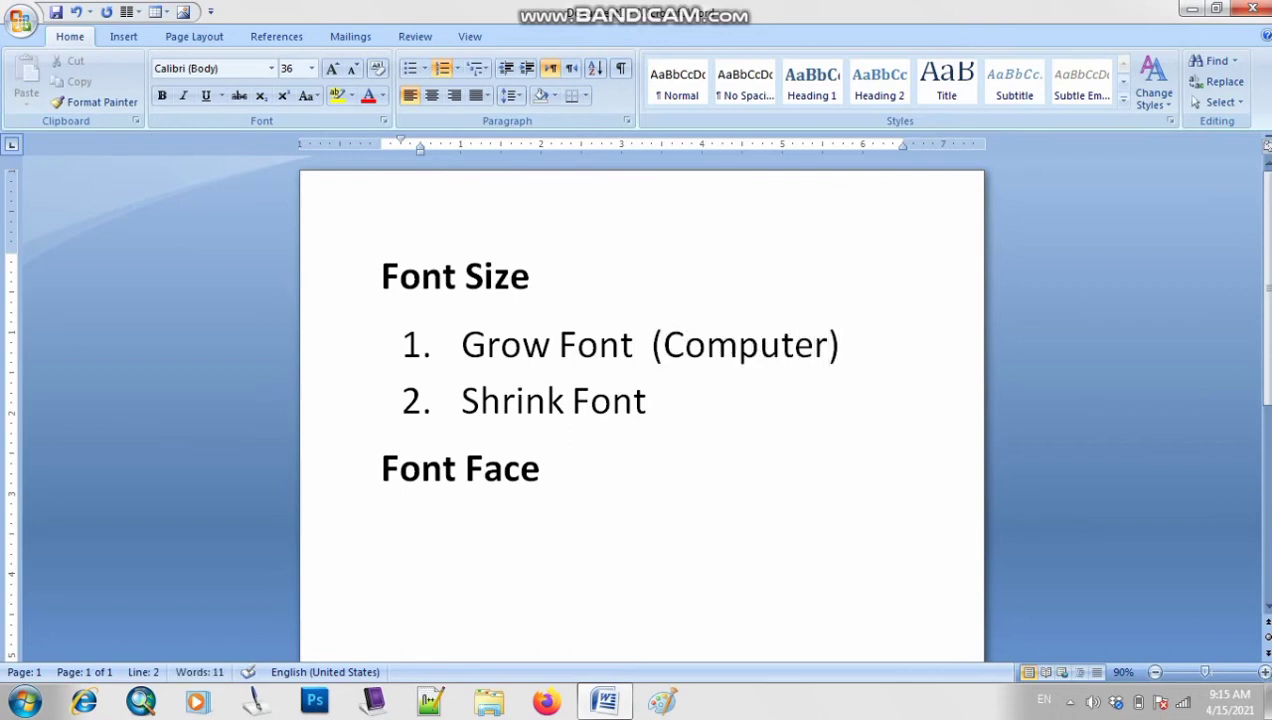
pyautogui.press('Right')
# Copy '(Computer)' after 'Shrink Font' in item 2, then select the first 'Computer'
pyautogui.hotkey('shift', 'Left')
pyautogui.hotkey('shift', 'Left')
pyautogui.hotkey('shift', 'Left')
pyautogui.hotkey('shift', 'Left')
pyautogui.hotkey('shift', 'Left')
pyautogui.hotkey('shift', 'Left')
pyautogui.hotkey('shift', 'Left')
pyautogui.hotkey('shift', 'Left')
pyautogui.hotkey('shift', 'Left')
pyautogui.hotkey('shift', 'Left')
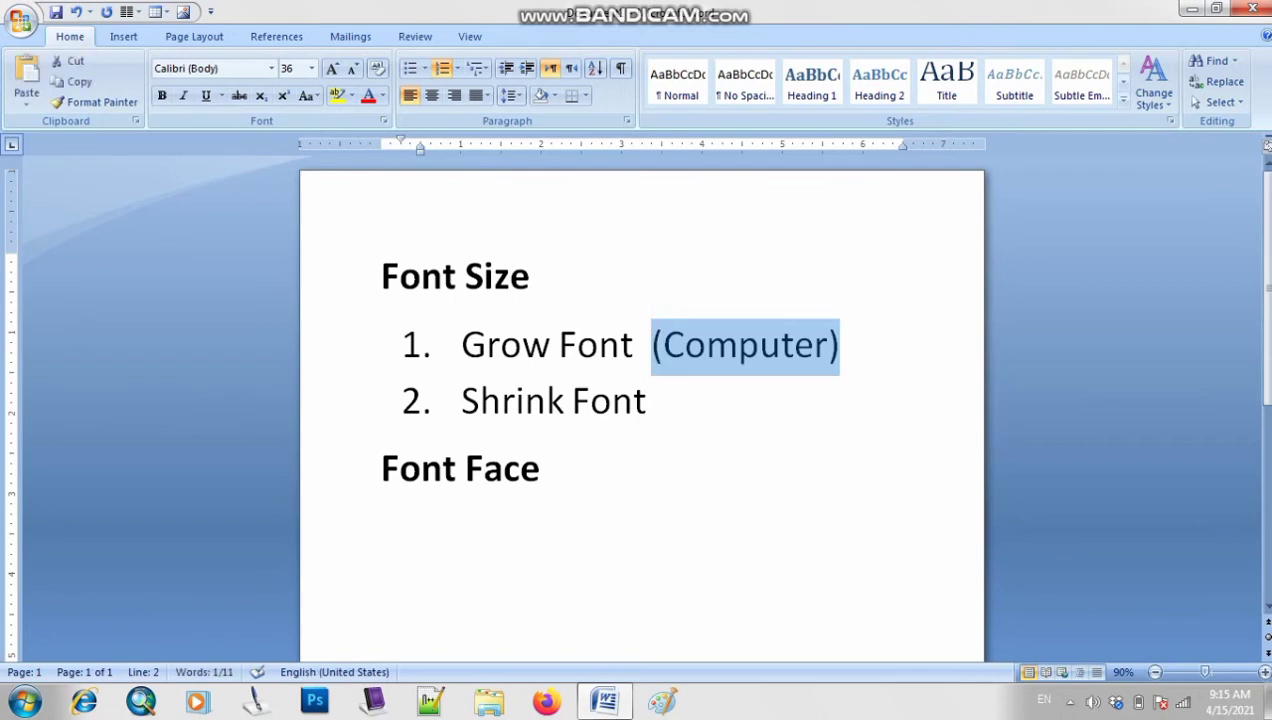
pyautogui.hotkey('ctrl', 'c')
pyautogui.press('Down')
pyautogui.hotkey('ctrl', 'v')
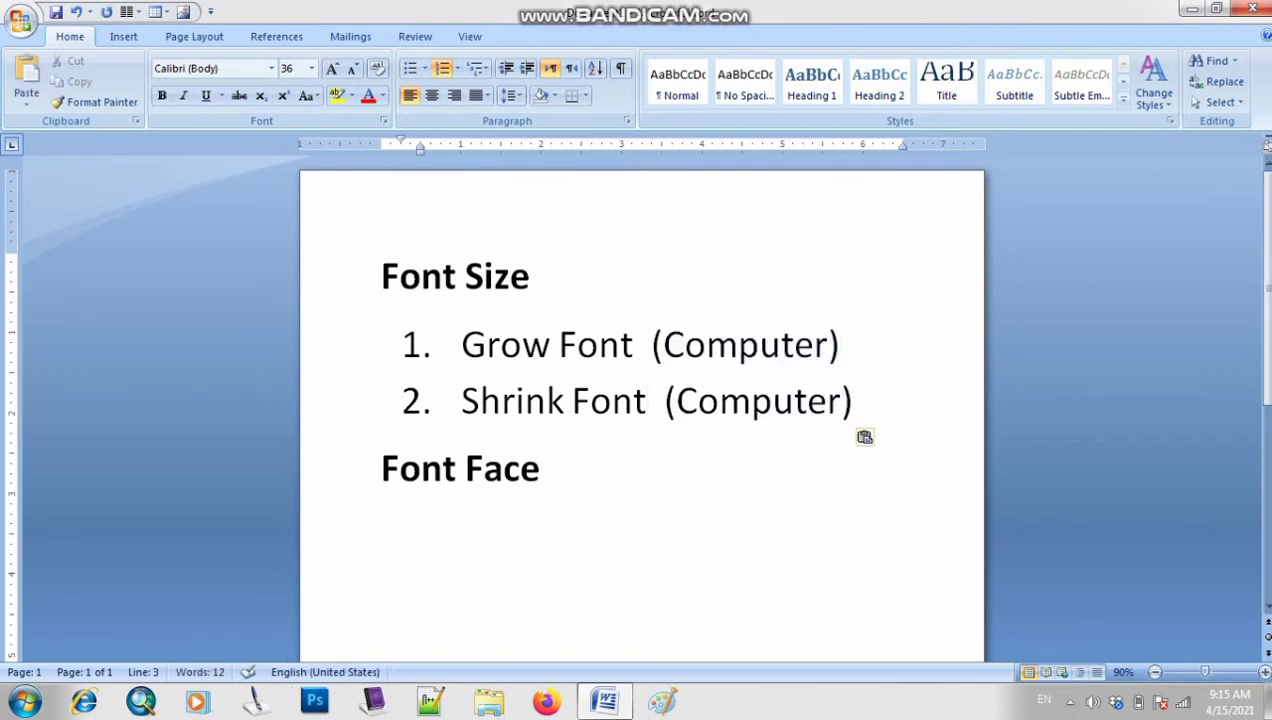
pyautogui.moveTo(839, 346)
pyautogui.mouseDown()
pyautogui.moveTo(653, 346)
pyautogui.moveTo(828, 346)
pyautogui.mouseUp()
pyautogui.click(653, 346)
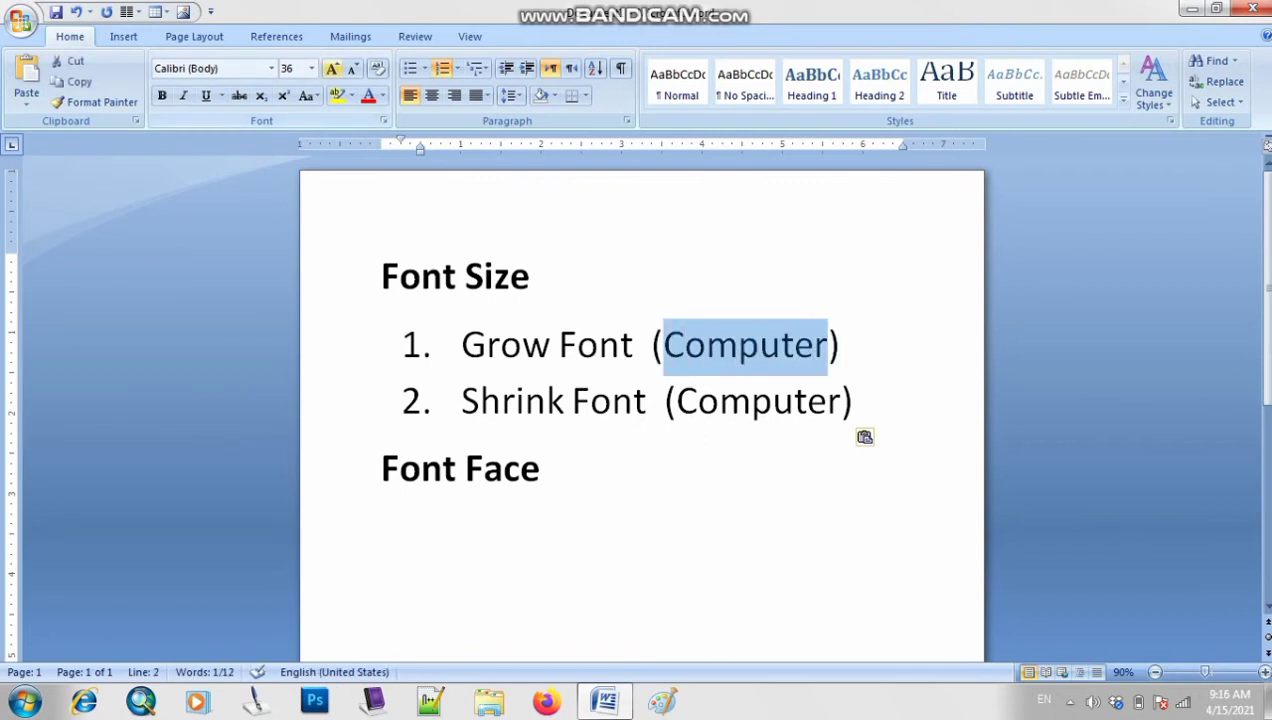
# Enlarge the first 'Computer' to 72 pt and widen both ruler margins so it fits
pyautogui.hotkey('ctrl', 'shift', '.')
pyautogui.hotkey('ctrl', 'shift', '.')
pyautogui.hotkey('ctrl', 'shift', '.')
pyautogui.click(352, 69)
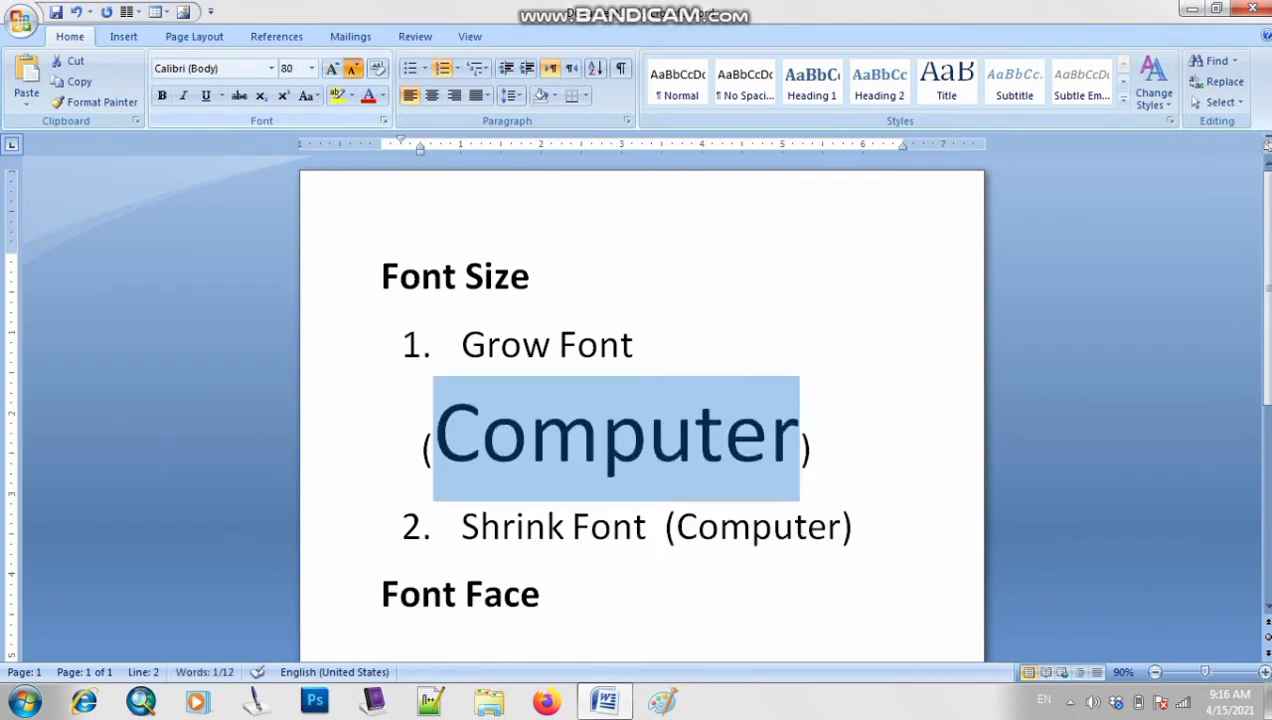
pyautogui.click(352, 69)
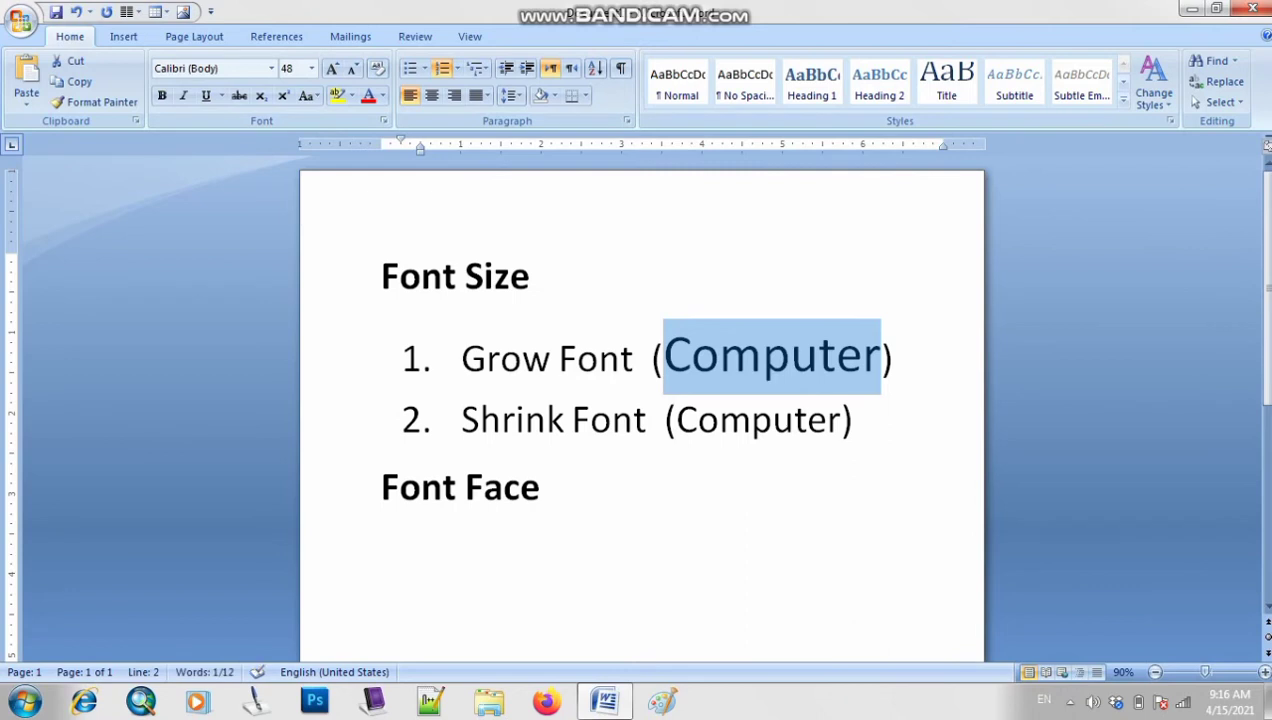
pyautogui.click(332, 68)
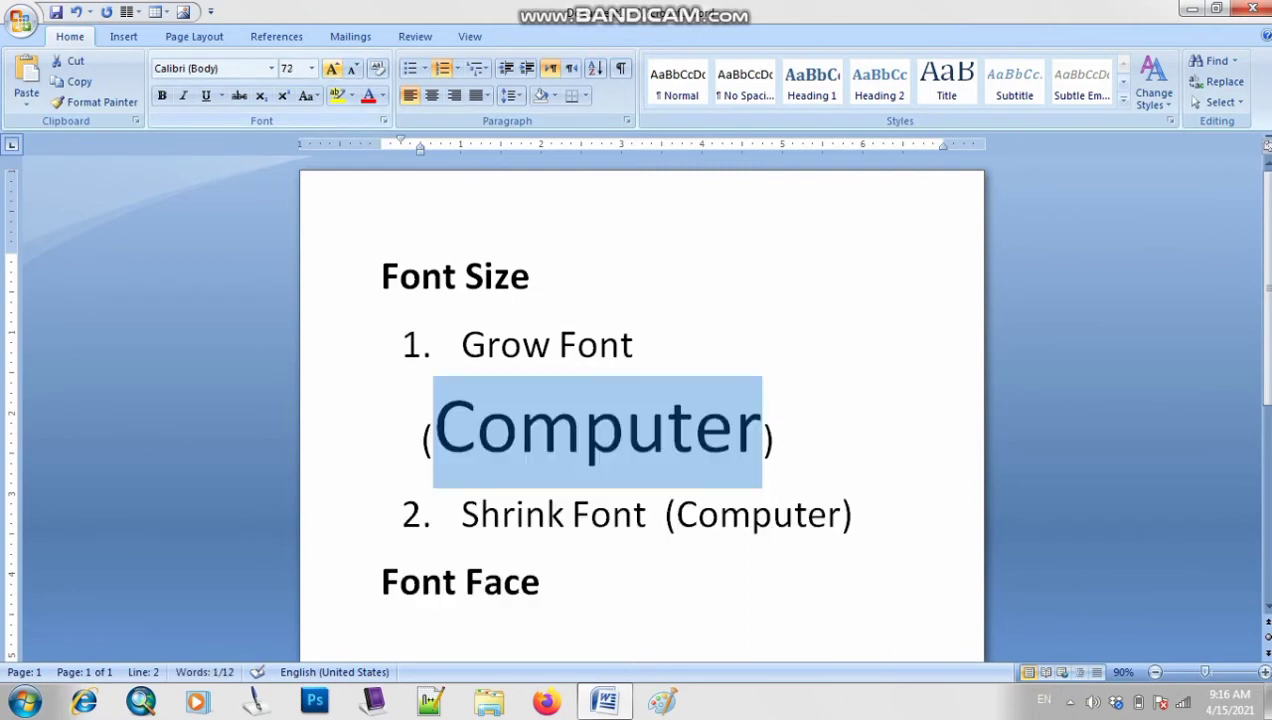
pyautogui.moveTo(381, 144); pyautogui.dragTo(336, 144)
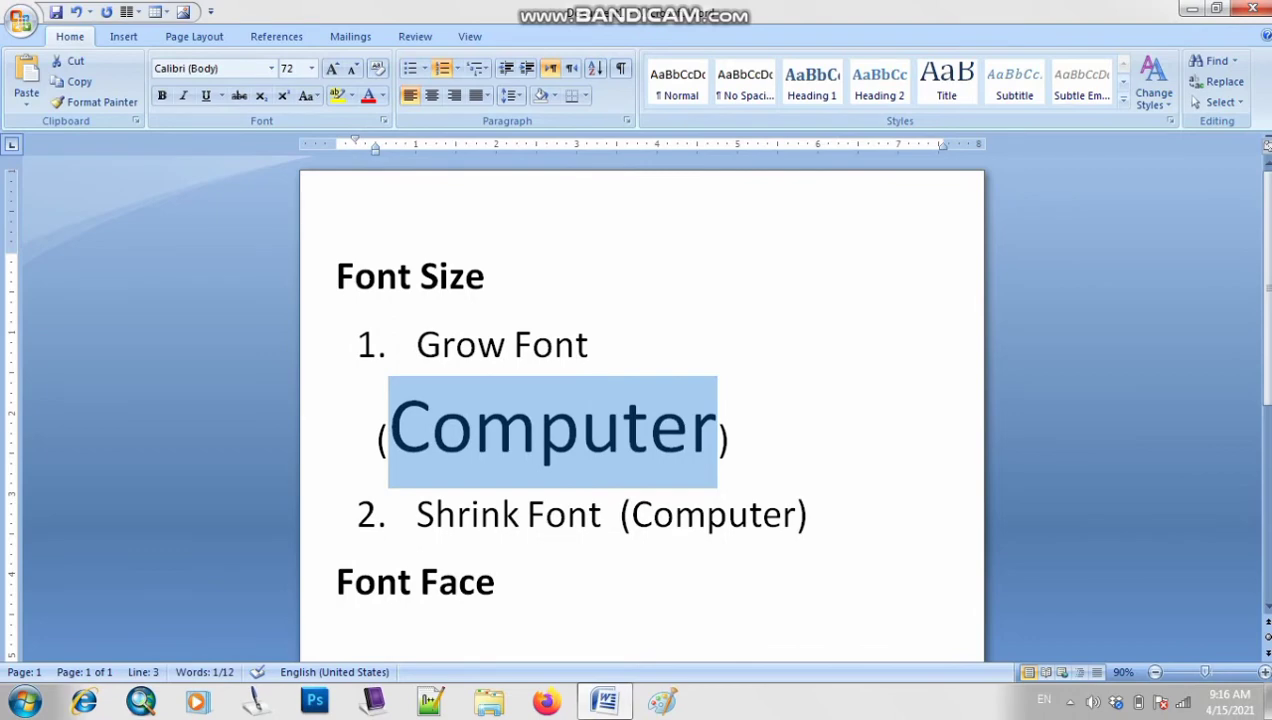
pyautogui.moveTo(943, 144); pyautogui.dragTo(962, 144)
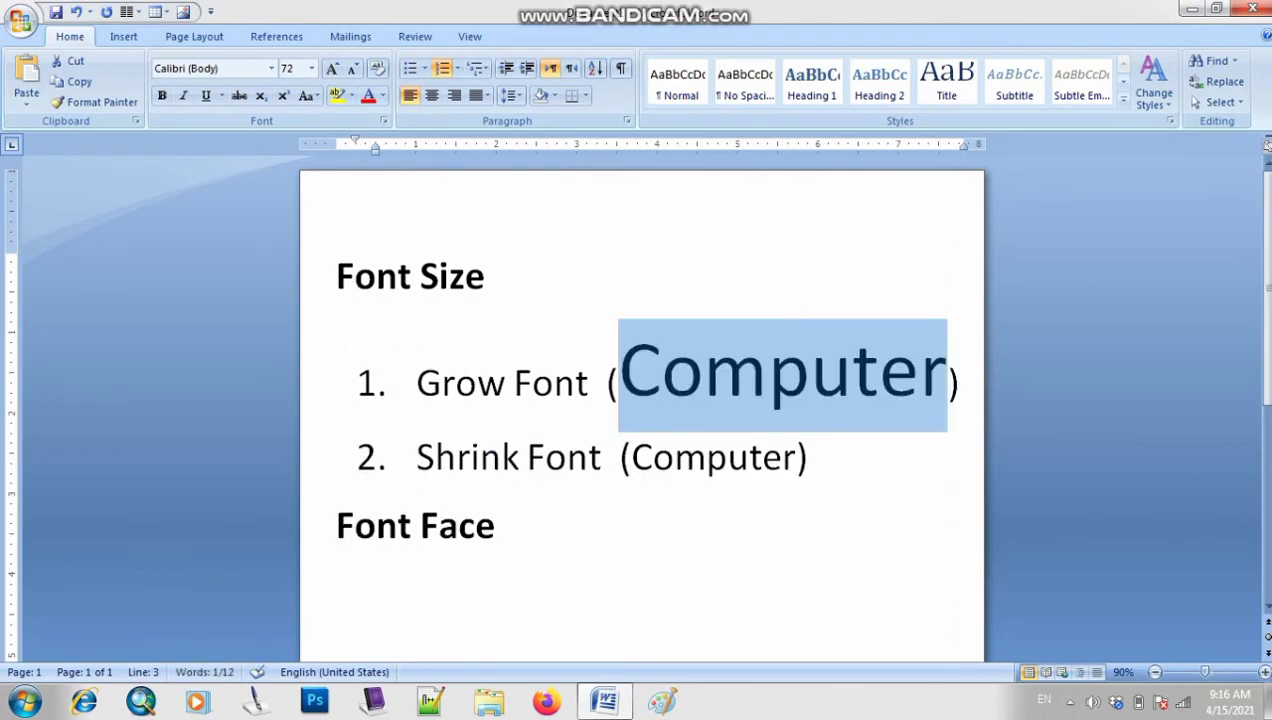
pyautogui.click(496, 526)
# Shrink the 'Computer' in the Shrink Font item down to 22 pt
pyautogui.moveTo(798, 457); pyautogui.dragTo(631, 457)
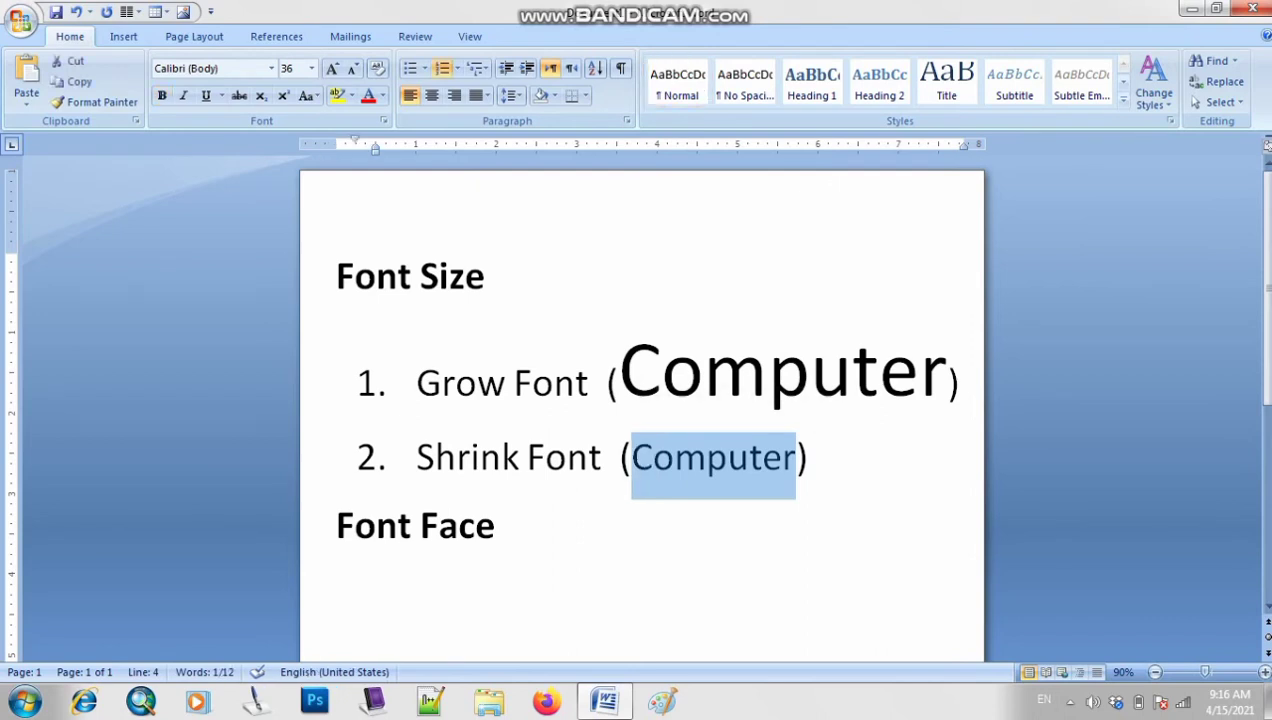
pyautogui.click(1070, 702)
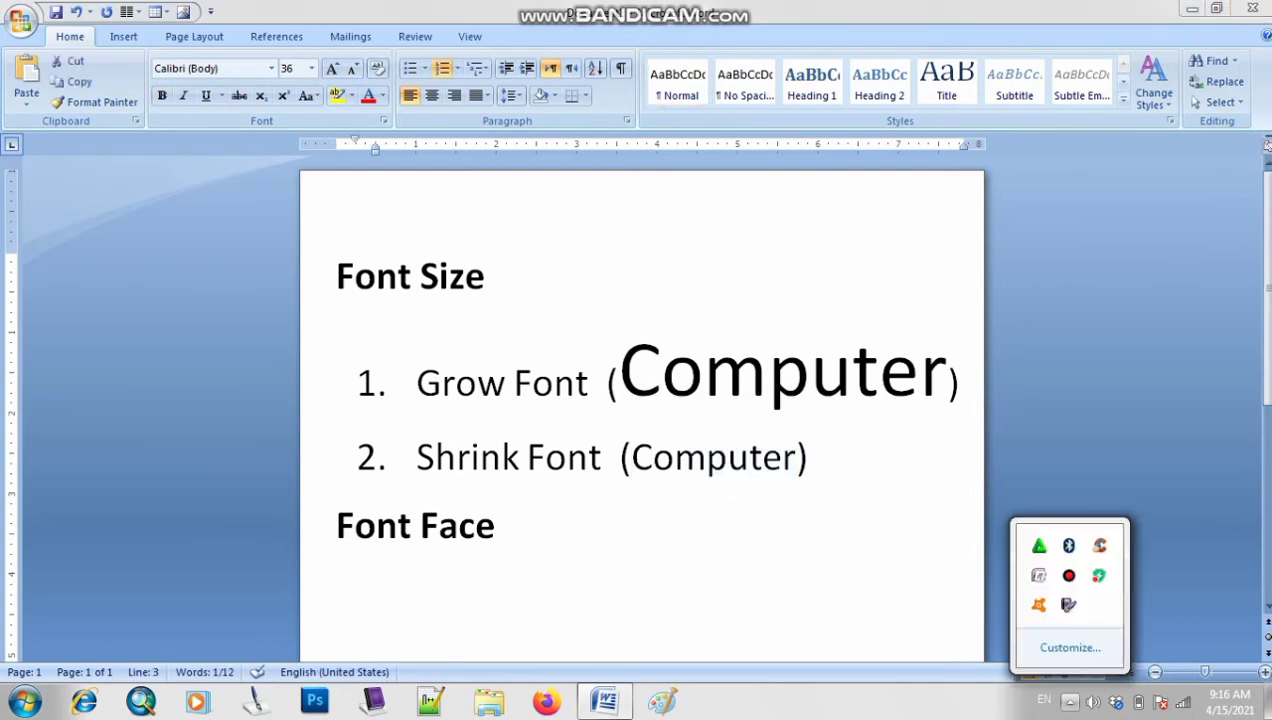
pyautogui.press('Escape')
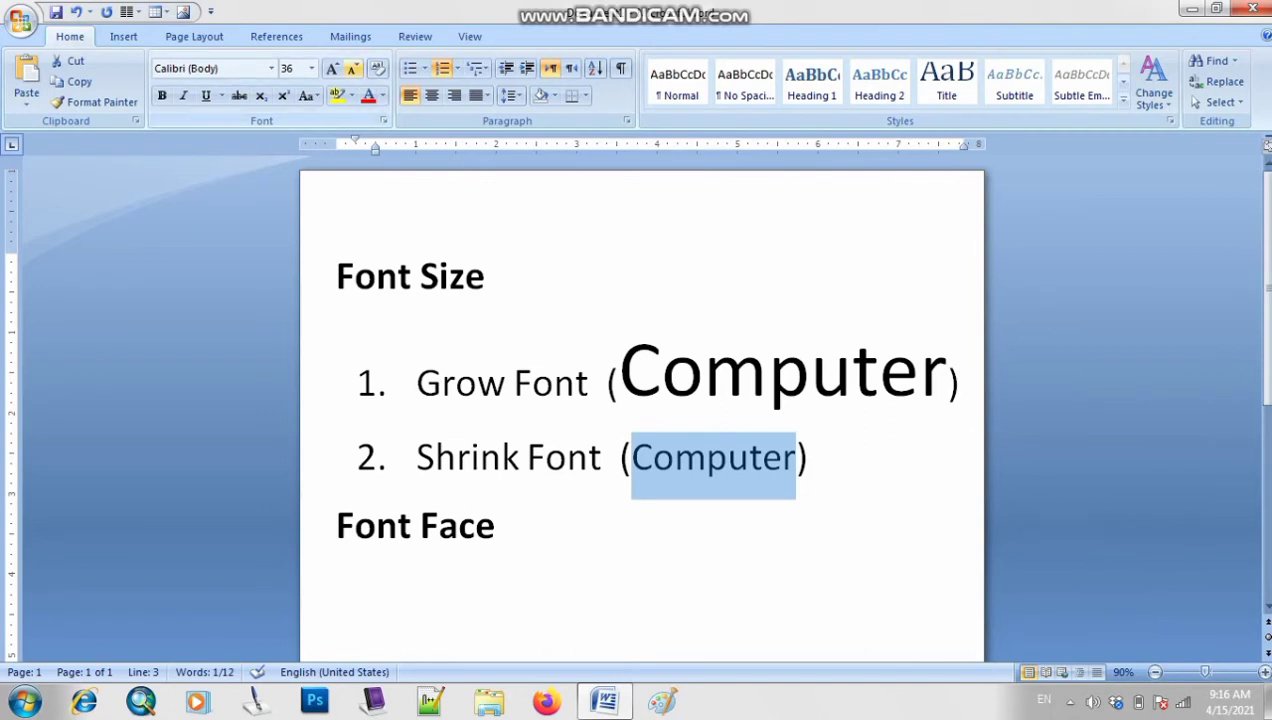
pyautogui.click(352, 68)
pyautogui.click(352, 68)
pyautogui.click(352, 68)
pyautogui.click(352, 68)
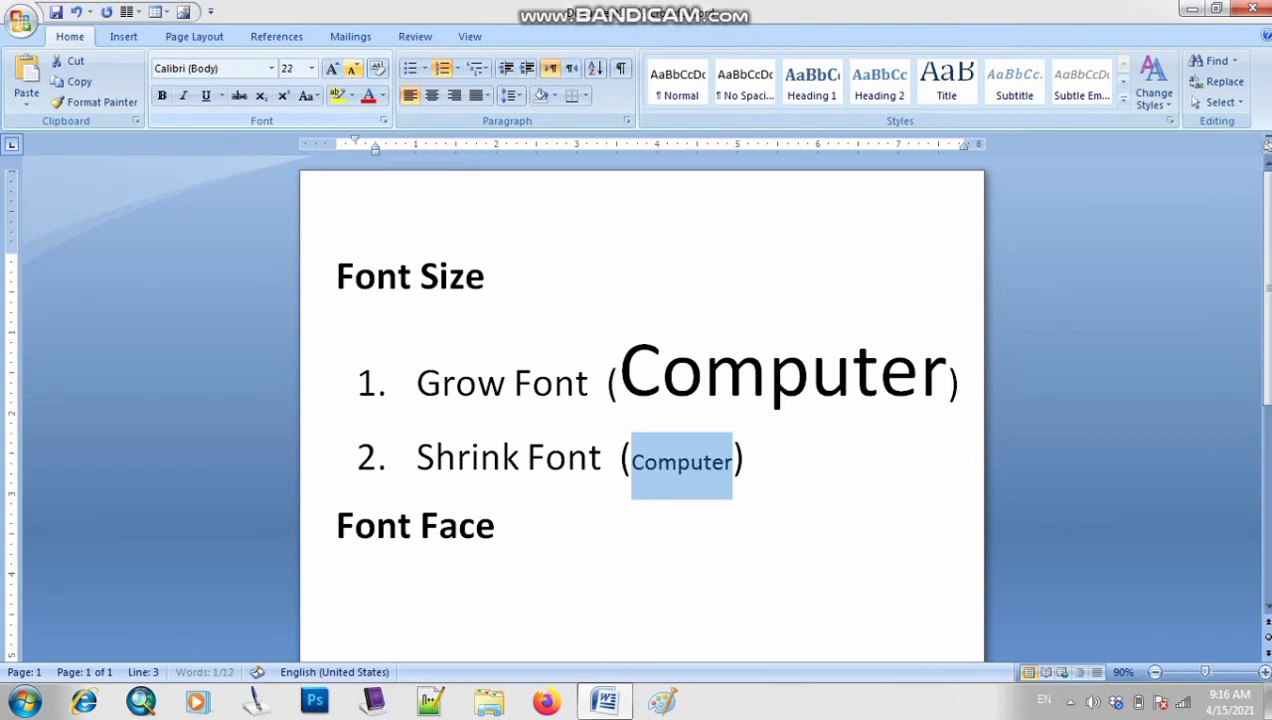
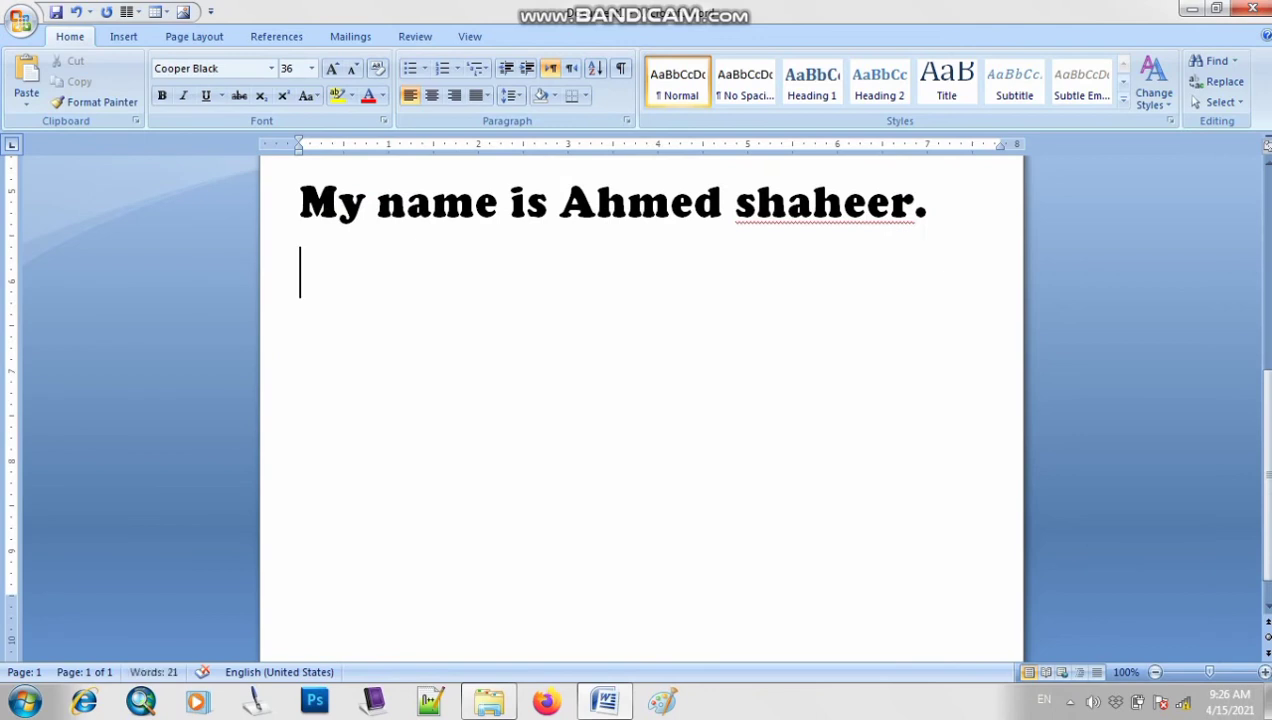
pyautogui.press('Return')
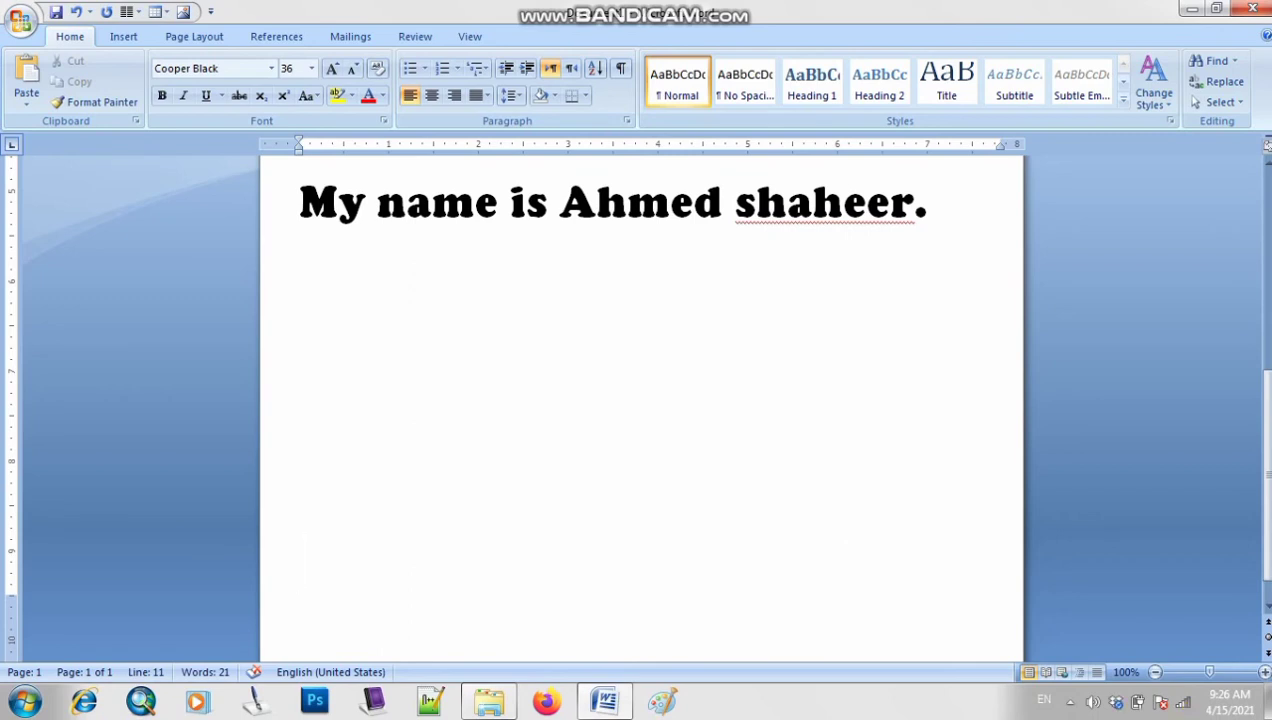
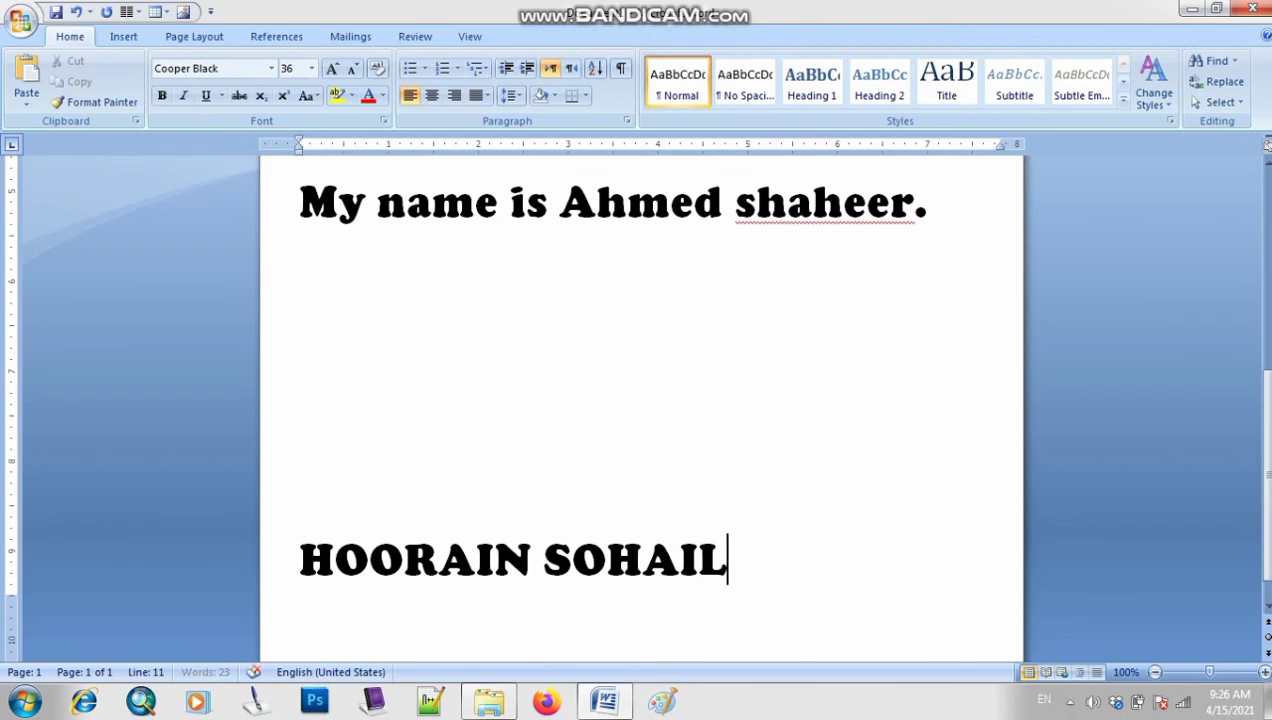
# Adjust the blank lines above the capitalised name so it sits near the top of page 2
pyautogui.click(304, 343)
pyautogui.press('BackSpace')
pyautogui.scroll(-1, 640, 400)
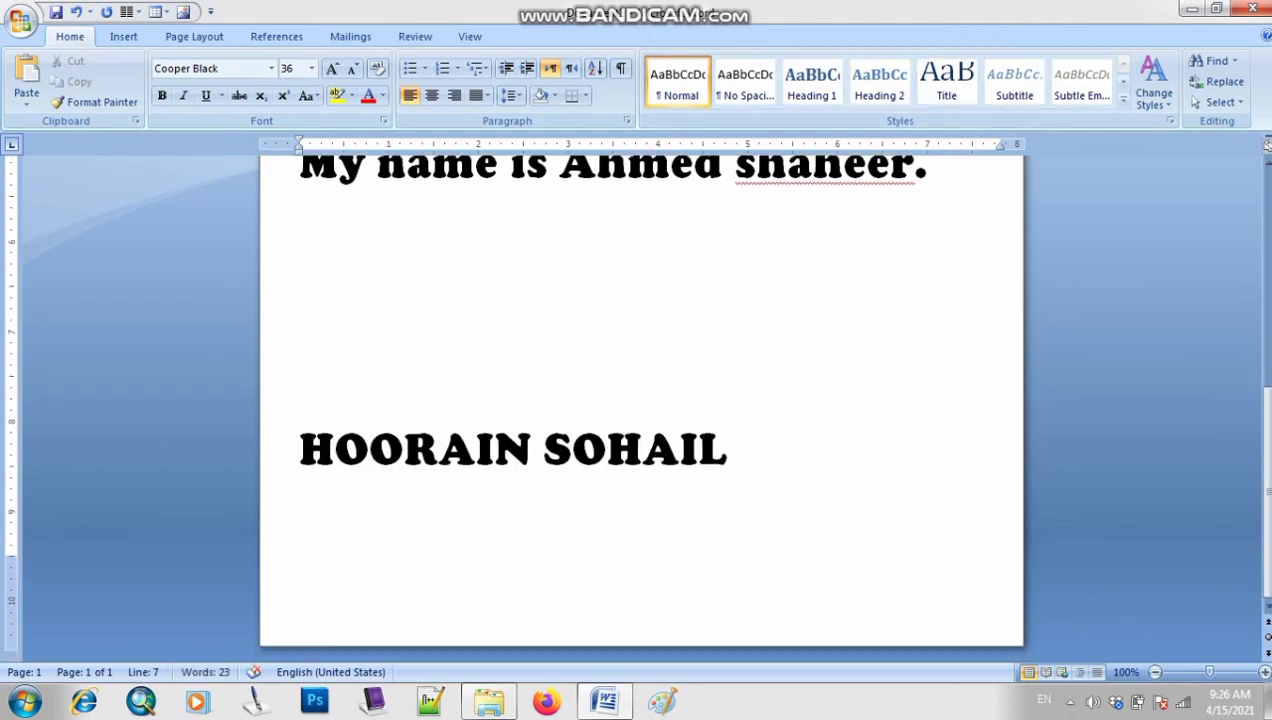
pyautogui.press('Return')
pyautogui.press('Return')
pyautogui.scroll(-3, 640, 400)
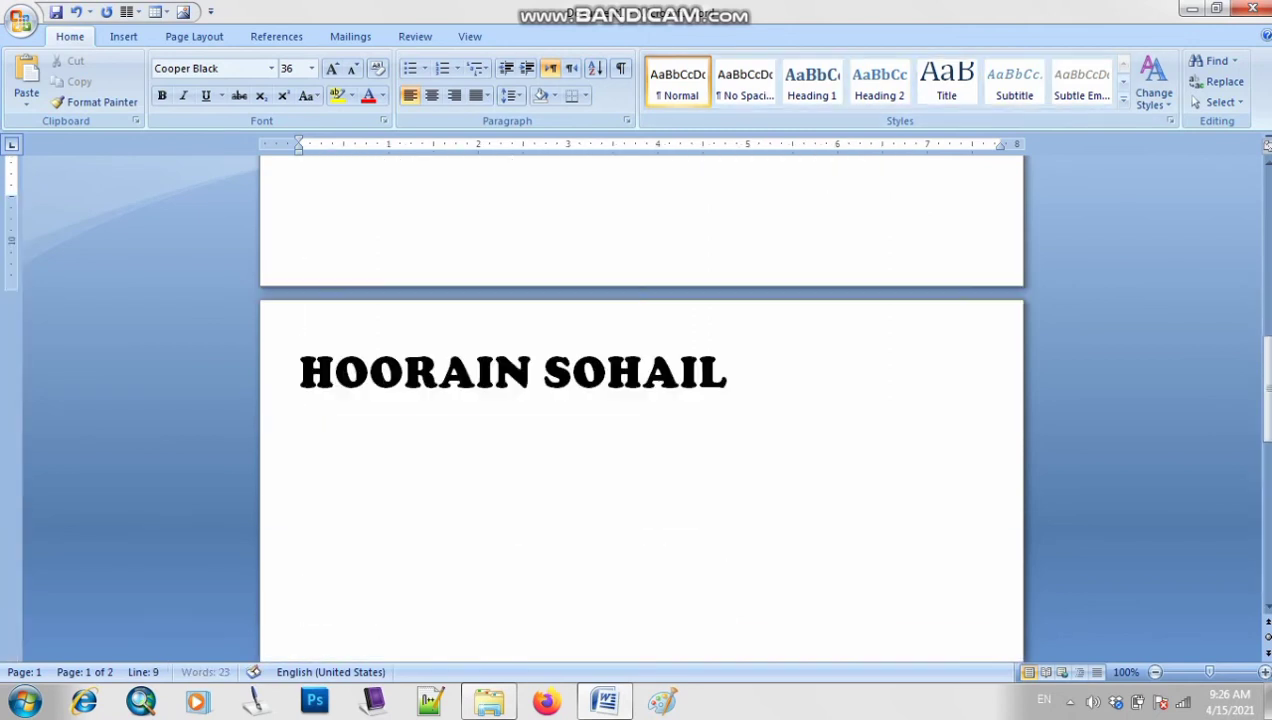
pyautogui.press('BackSpace')
pyautogui.press('Return')
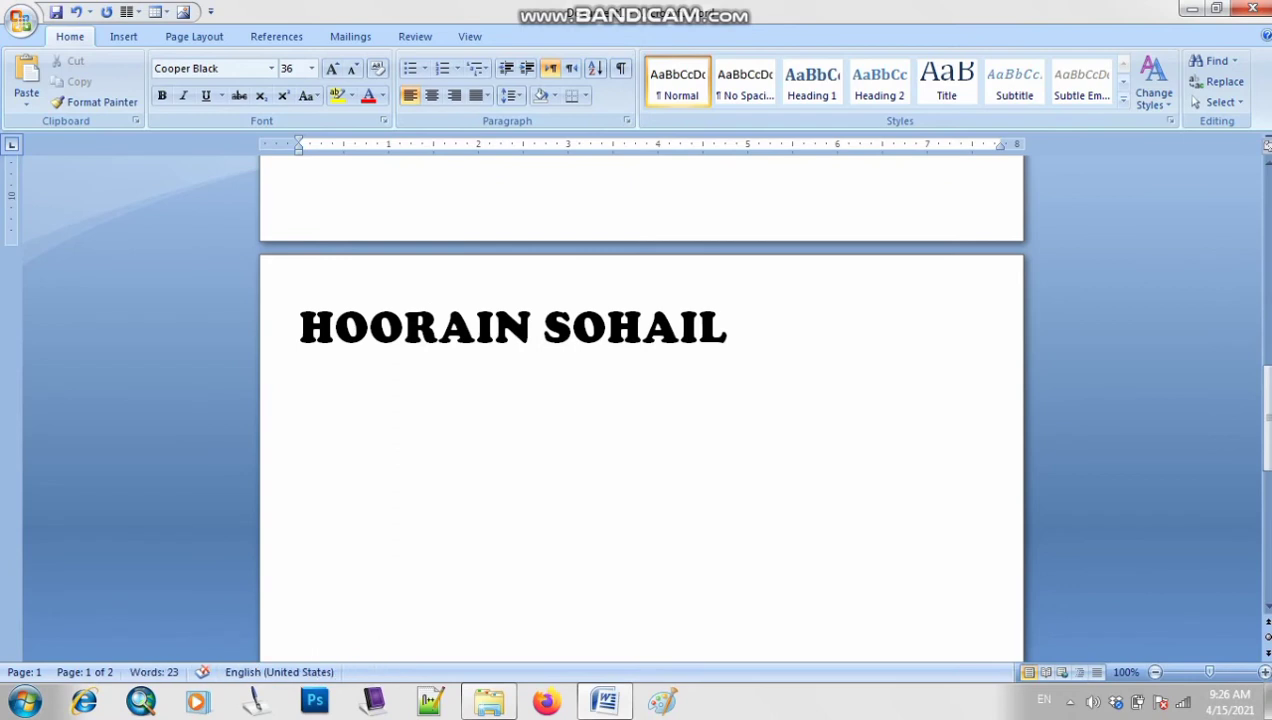
pyautogui.press('Return')
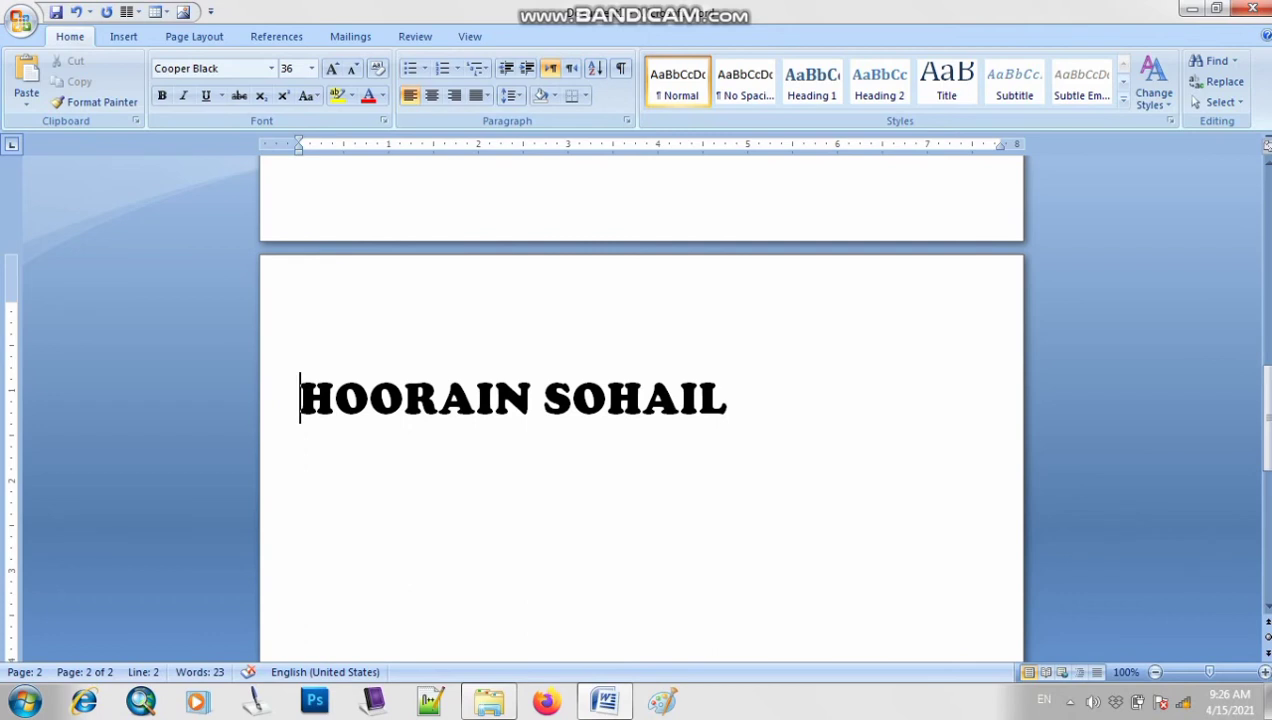
# Select the capitalised name and grow it from 36 to 130 pt with Grow Font
pyautogui.moveTo(728, 402); pyautogui.dragTo(302, 402)
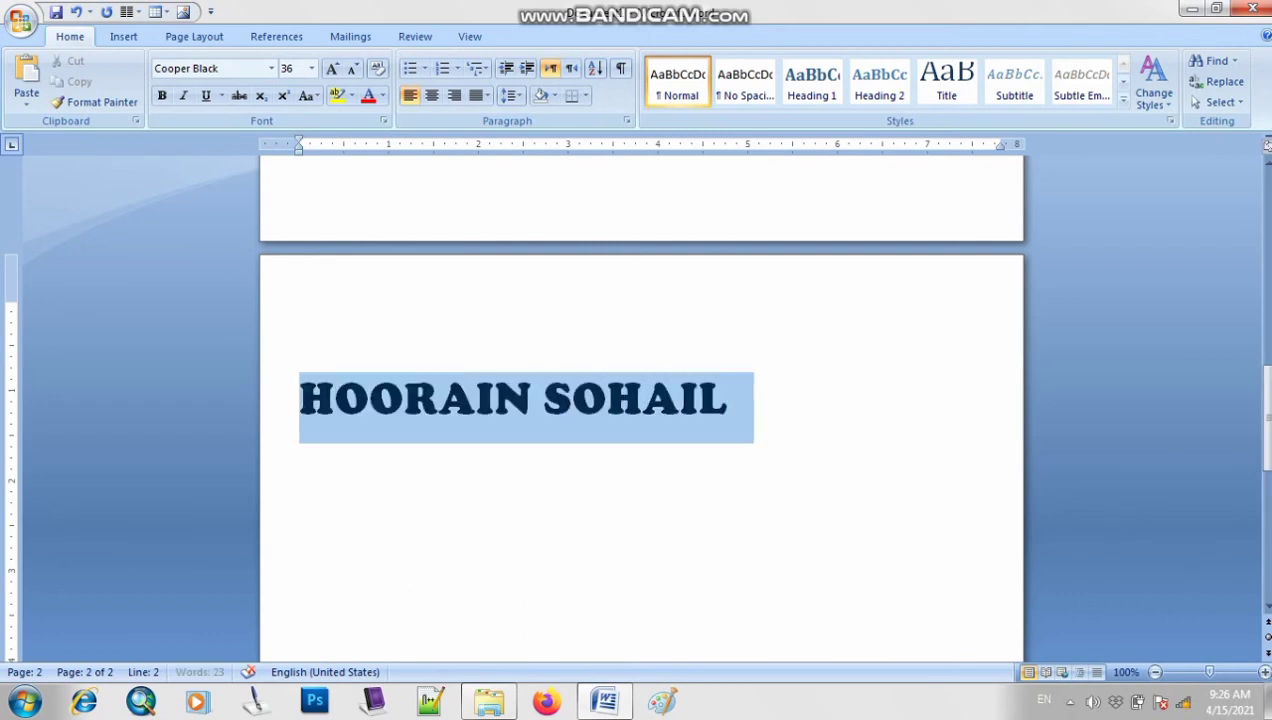
pyautogui.click(730, 402)
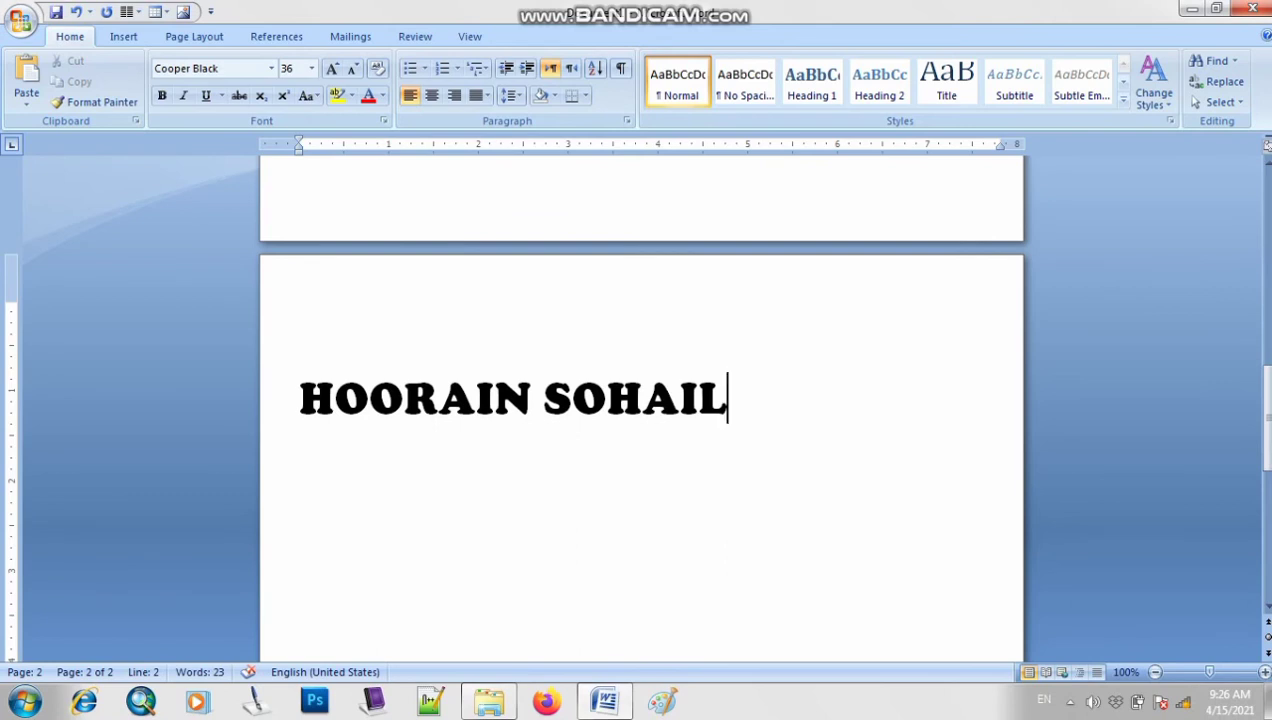
pyautogui.moveTo(727, 402); pyautogui.dragTo(302, 402)
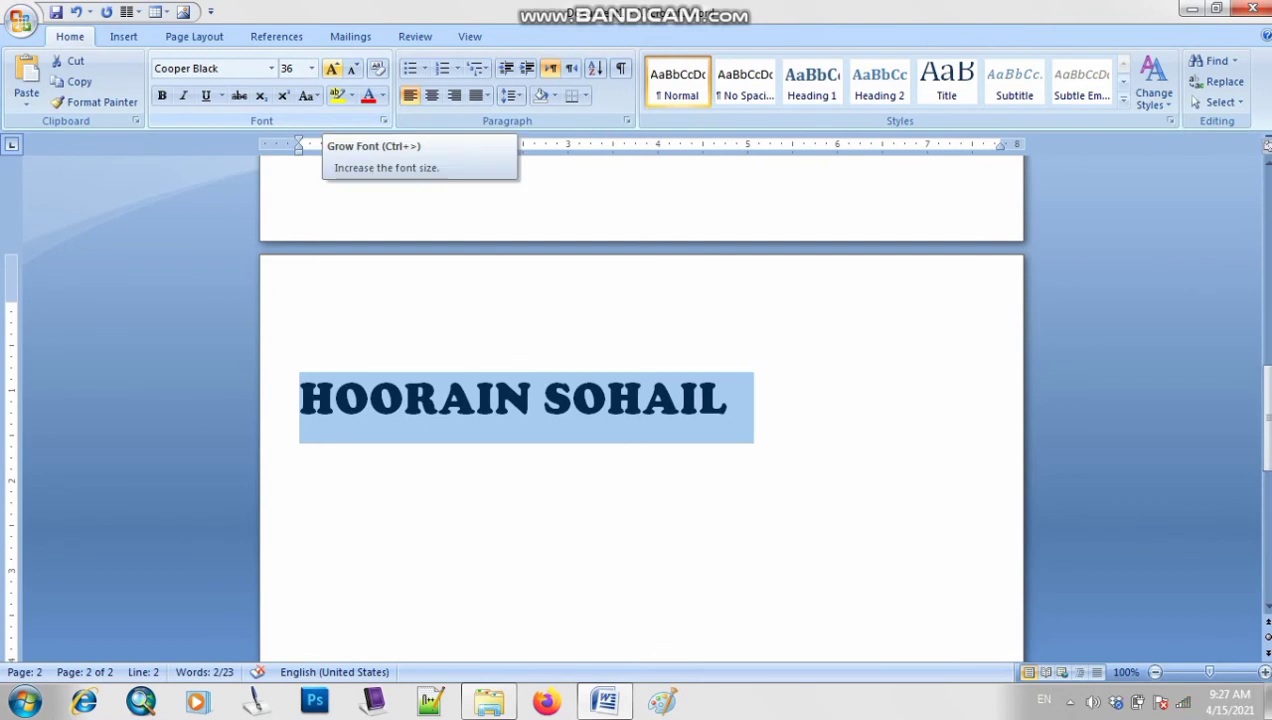
pyautogui.click(333, 68)
pyautogui.click(333, 68)
pyautogui.click(333, 68)
pyautogui.click(333, 68)
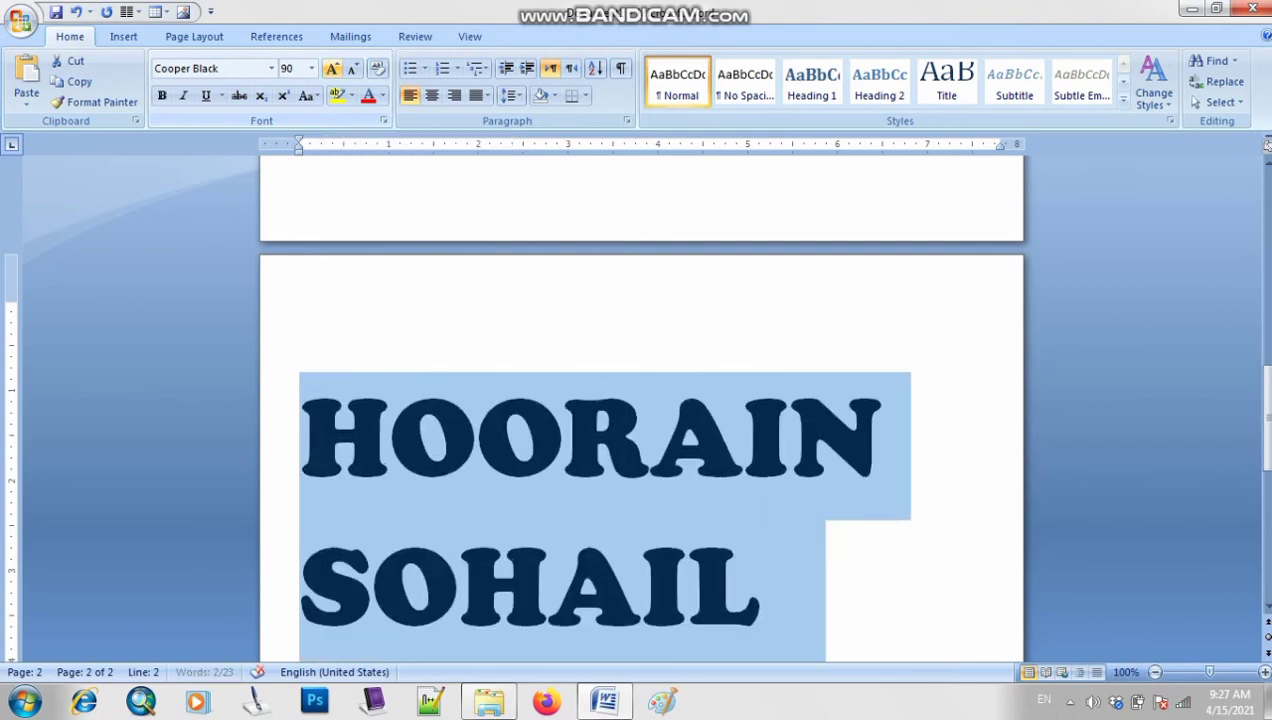
pyautogui.scroll(-3, 640, 400)
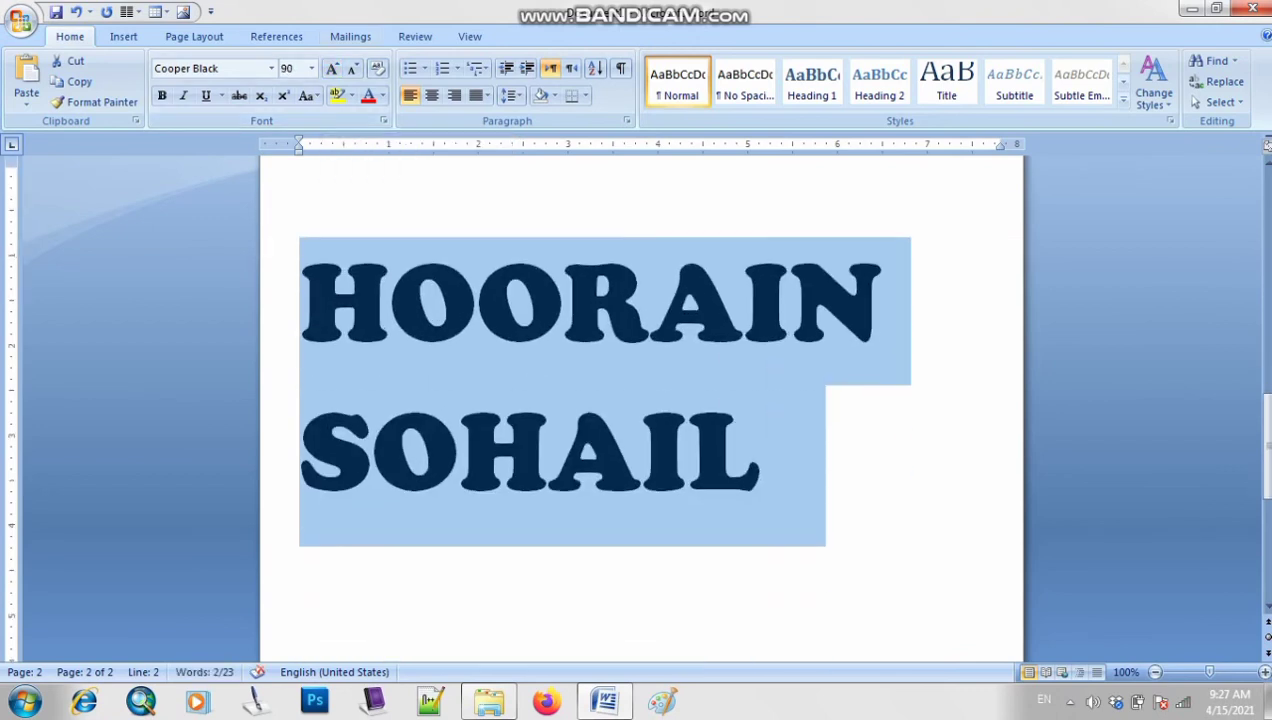
pyautogui.click(333, 68)
pyautogui.click(333, 68)
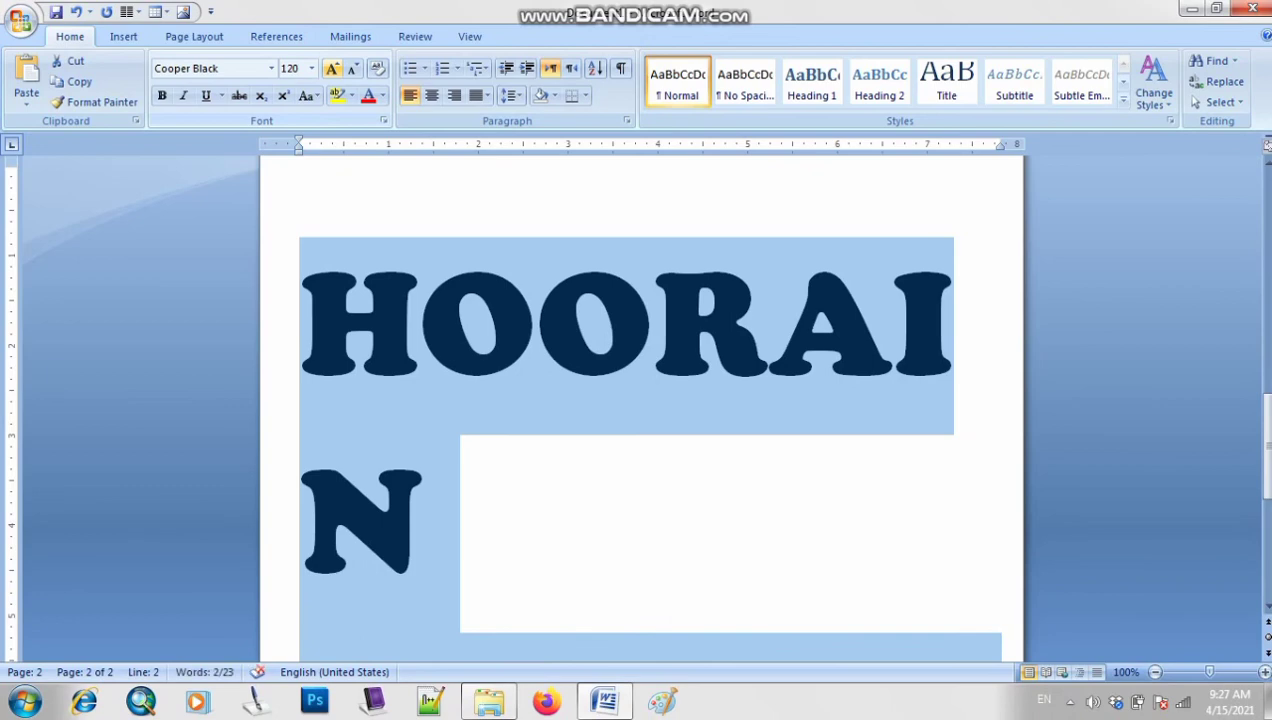
pyautogui.click(333, 68)
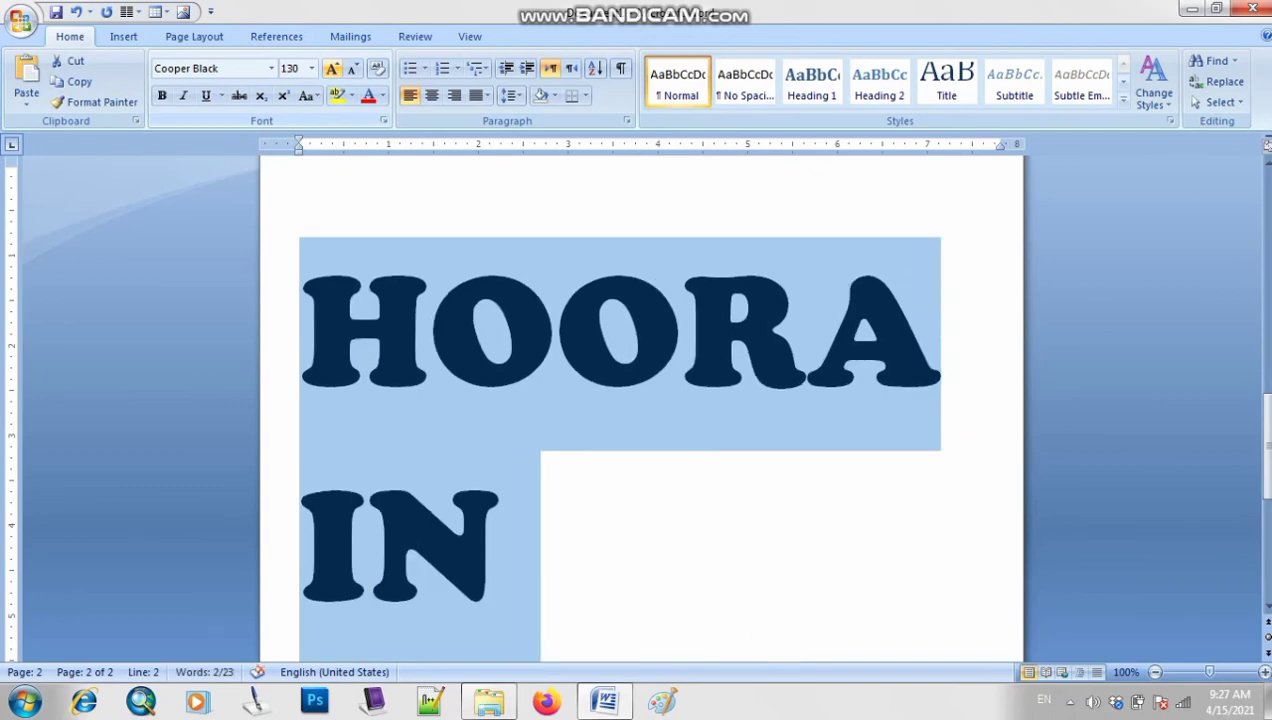
# Deselect the 130 pt name and place the caret at its end
pyautogui.scroll(-4, 640, 400)
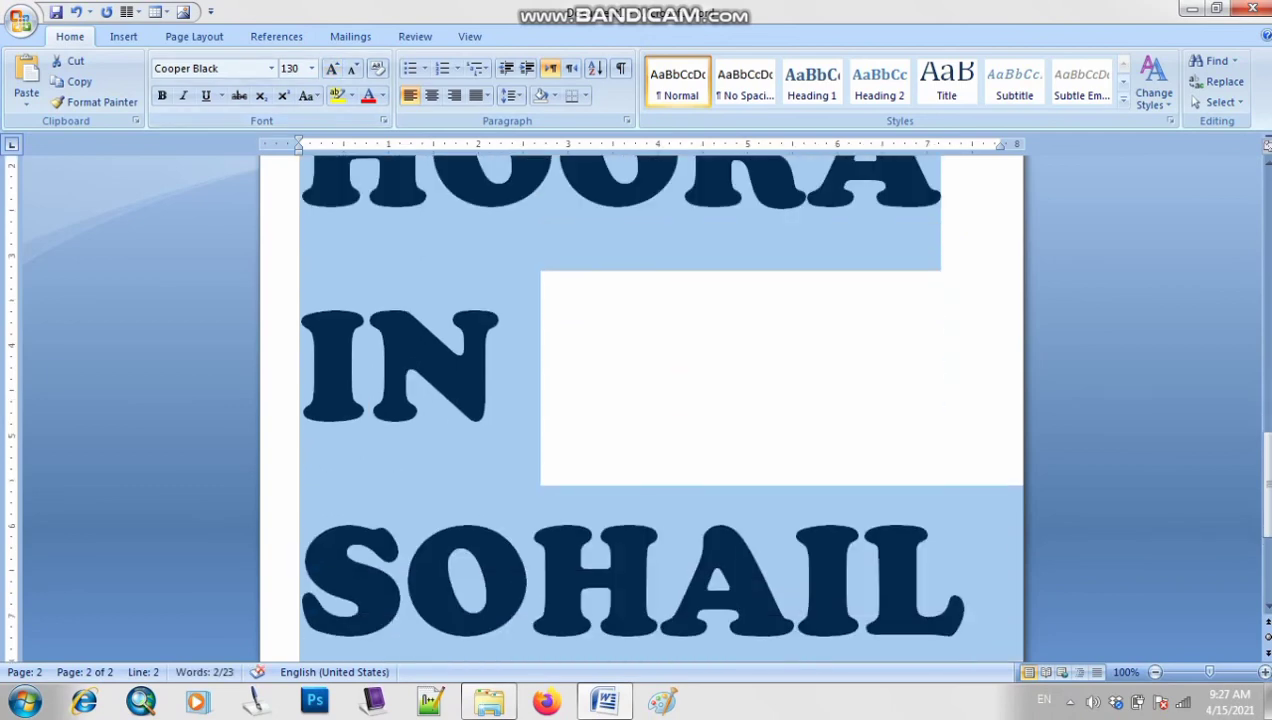
pyautogui.press('ctrl')
pyautogui.scroll(-3, 641, 419)
pyautogui.click(641, 419)
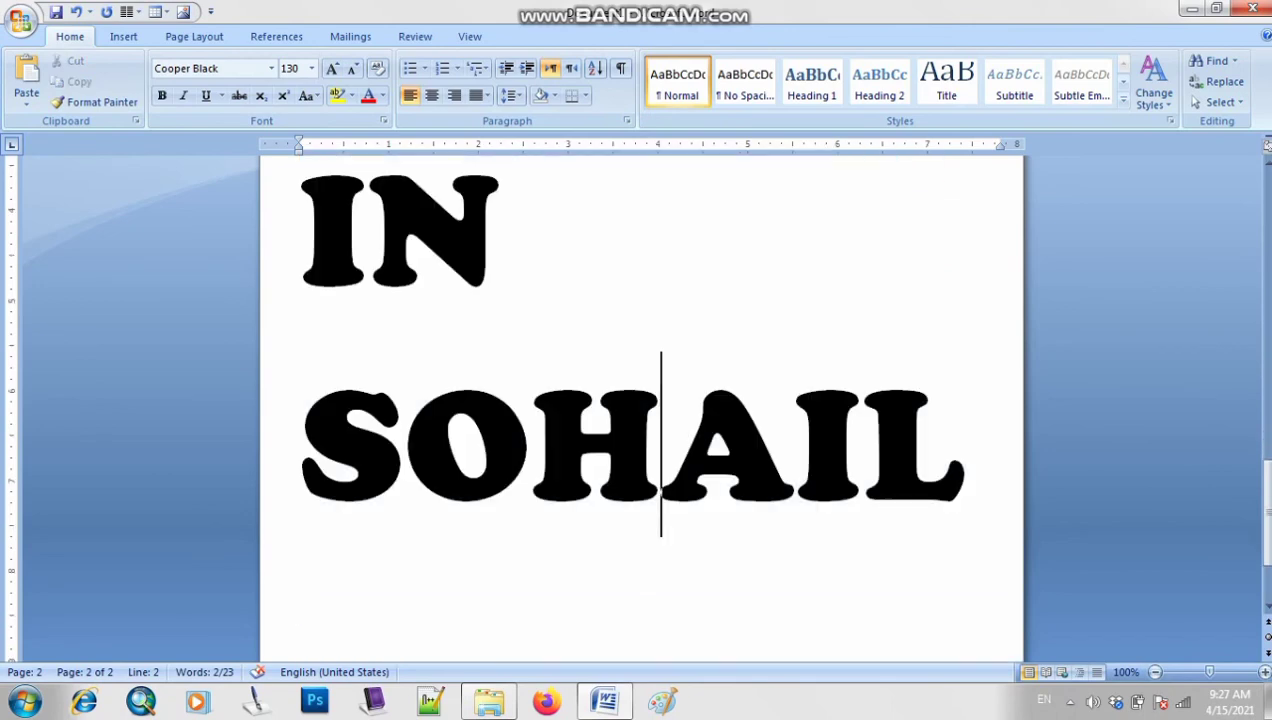
pyautogui.scroll(-3, 641, 419)
pyautogui.click(964, 300)
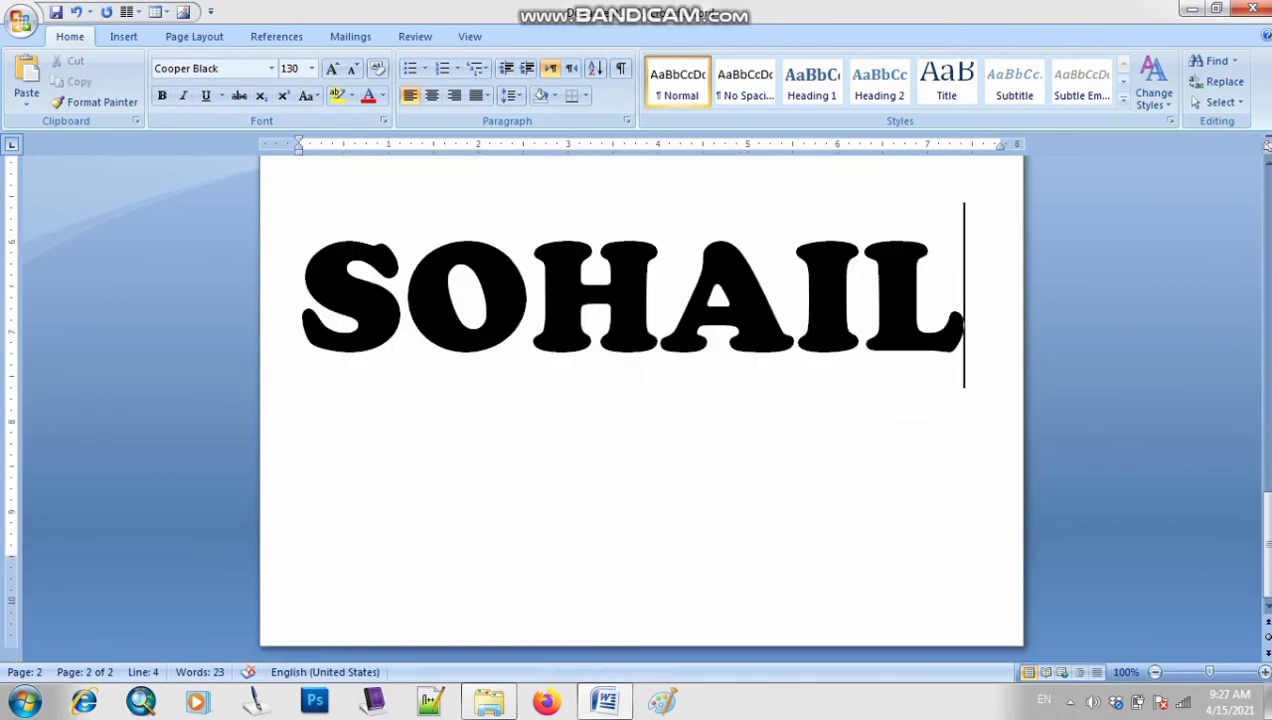
# Start page 3 and shrink the font size for new text from 130 to 24 pt
pyautogui.hotkey('ctrl', 'Return')
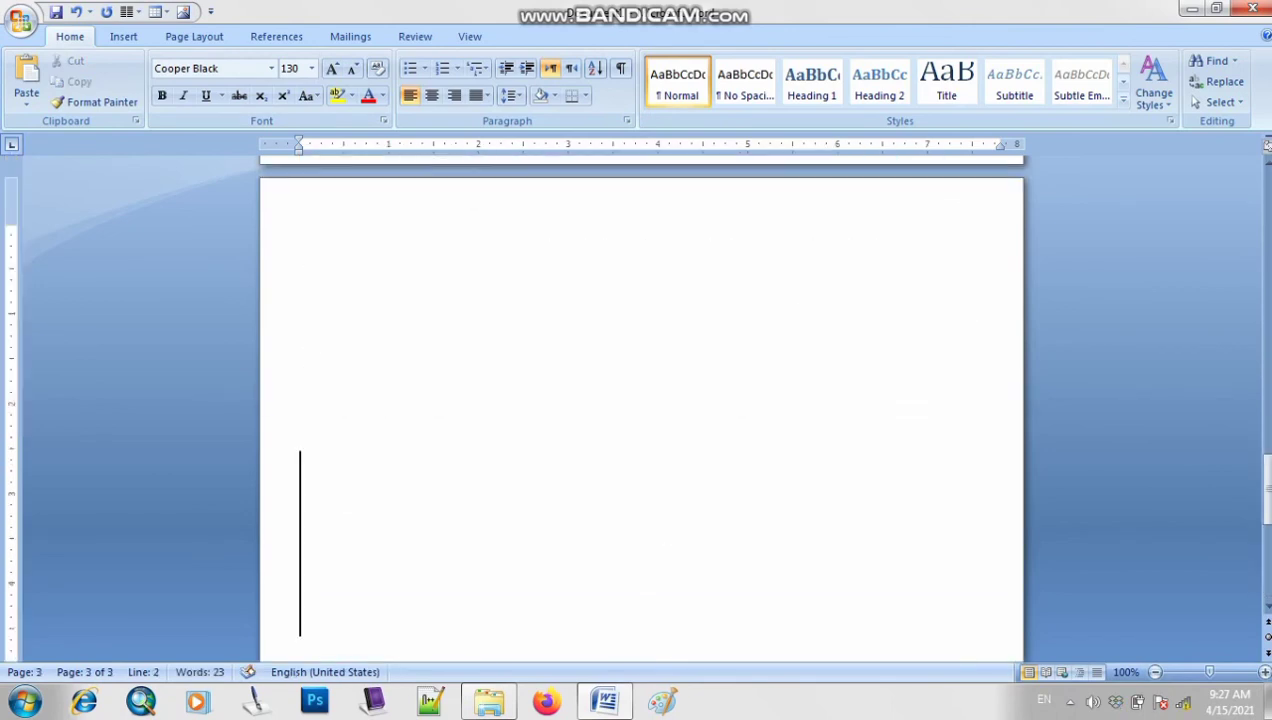
pyautogui.press('BackSpace')
pyautogui.click(353, 69)
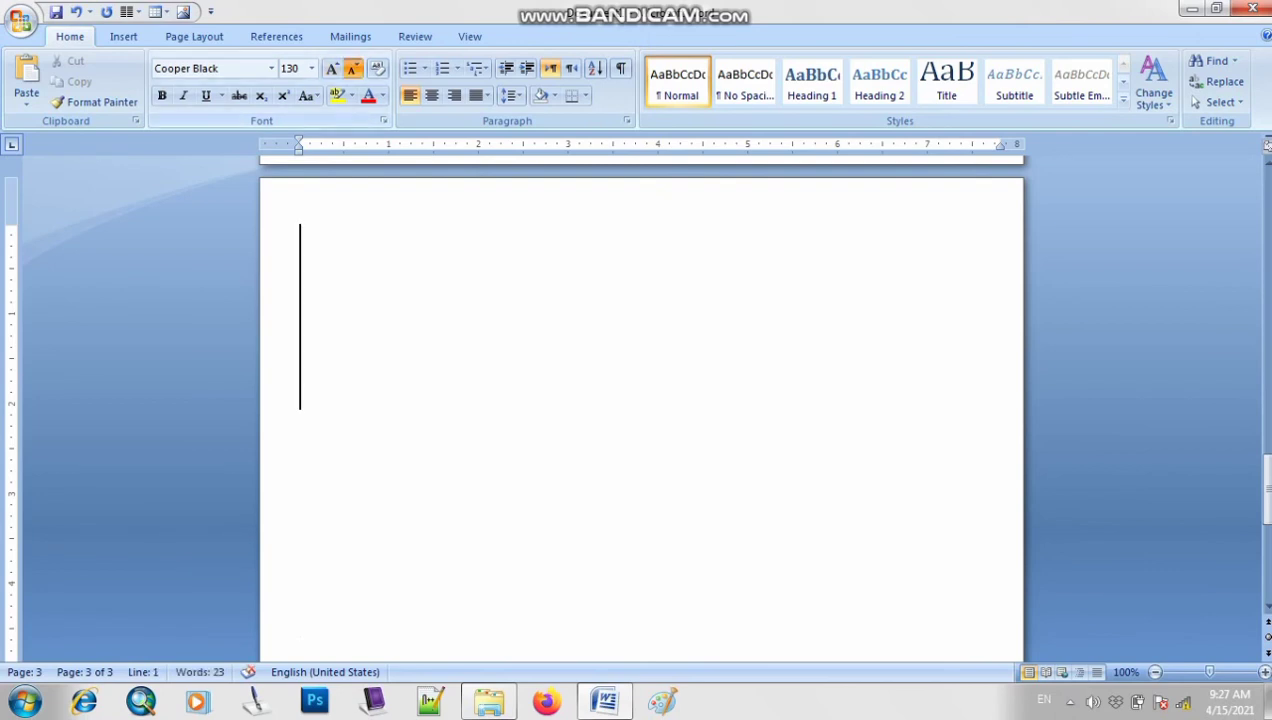
pyautogui.press('ctrl+shift+less')
pyautogui.press('ctrl+shift+less')
pyautogui.click(353, 69)
pyautogui.click(353, 69)
pyautogui.click(353, 69)
pyautogui.click(353, 69)
pyautogui.click(353, 69)
pyautogui.click(353, 69)
pyautogui.click(353, 69)
pyautogui.click(353, 69)
pyautogui.click(353, 69)
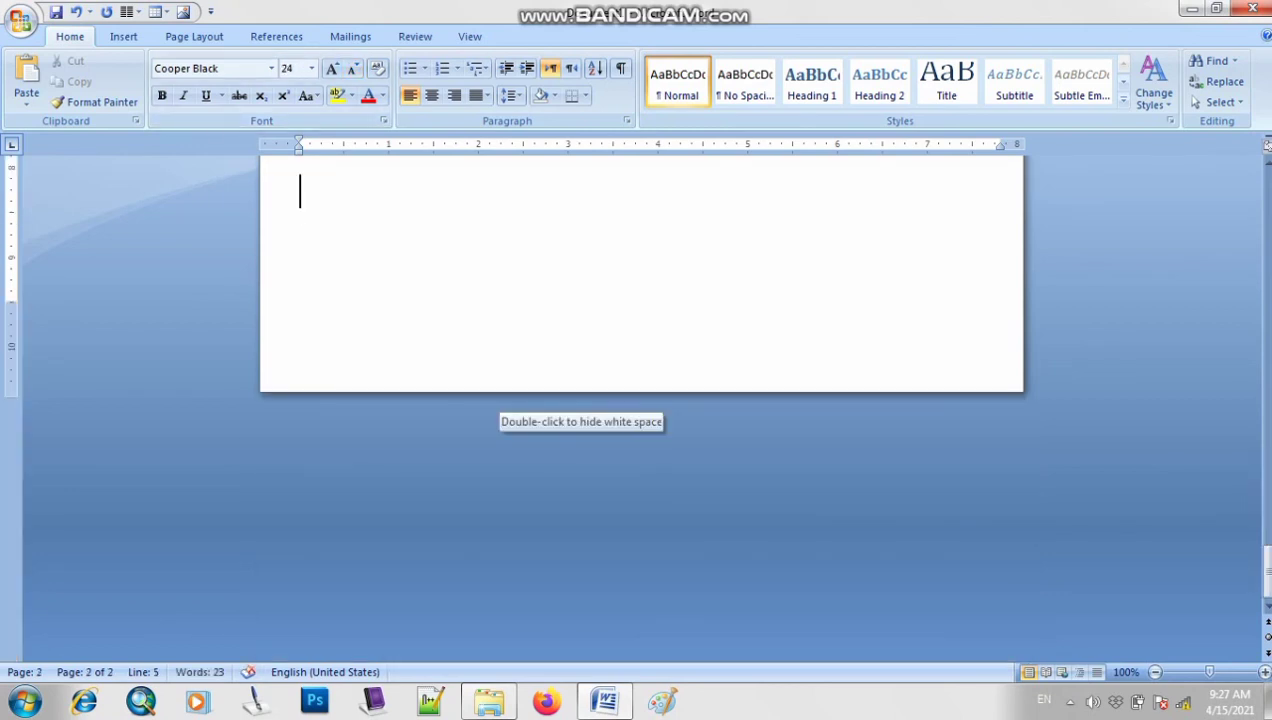
pyautogui.scroll(3, 640, 340)
# Type the third person's full name on the first line of page 3
pyautogui.press('Return')
pyautogui.press('Return')
pyautogui.press('Return')
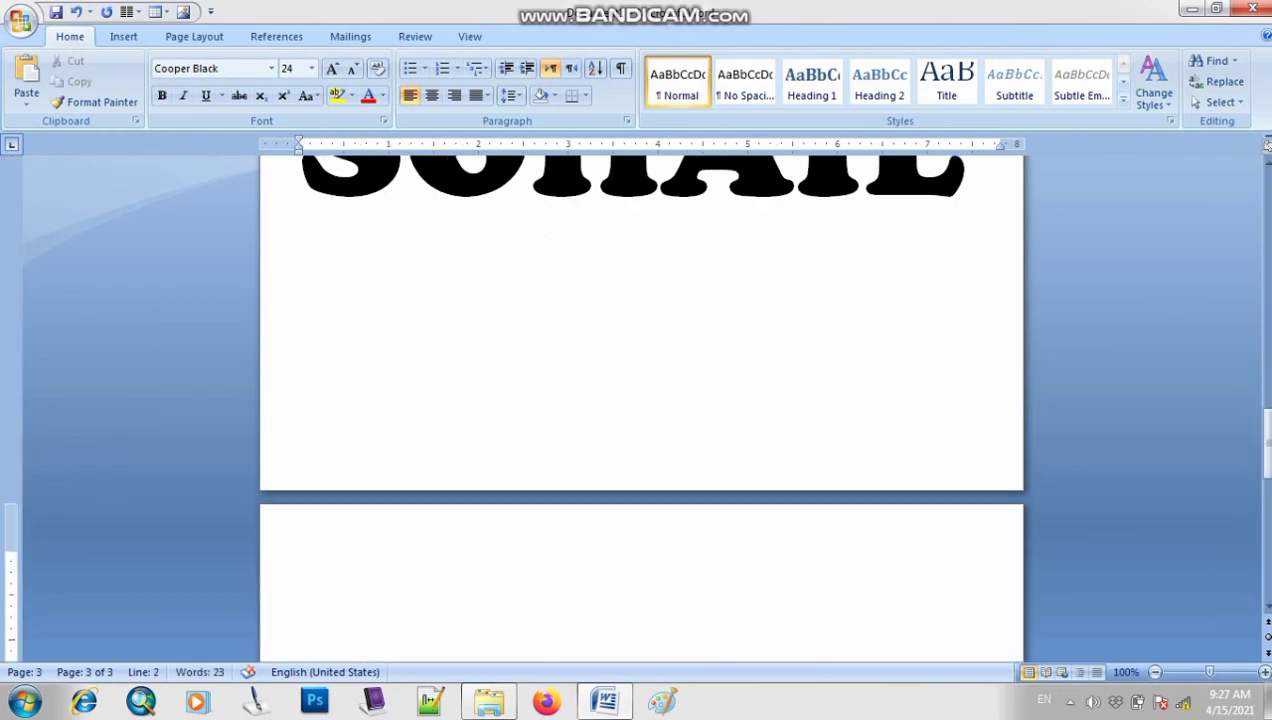
pyautogui.press('BackSpace')
pyautogui.write('zo')
pyautogui.press('BackSpace')
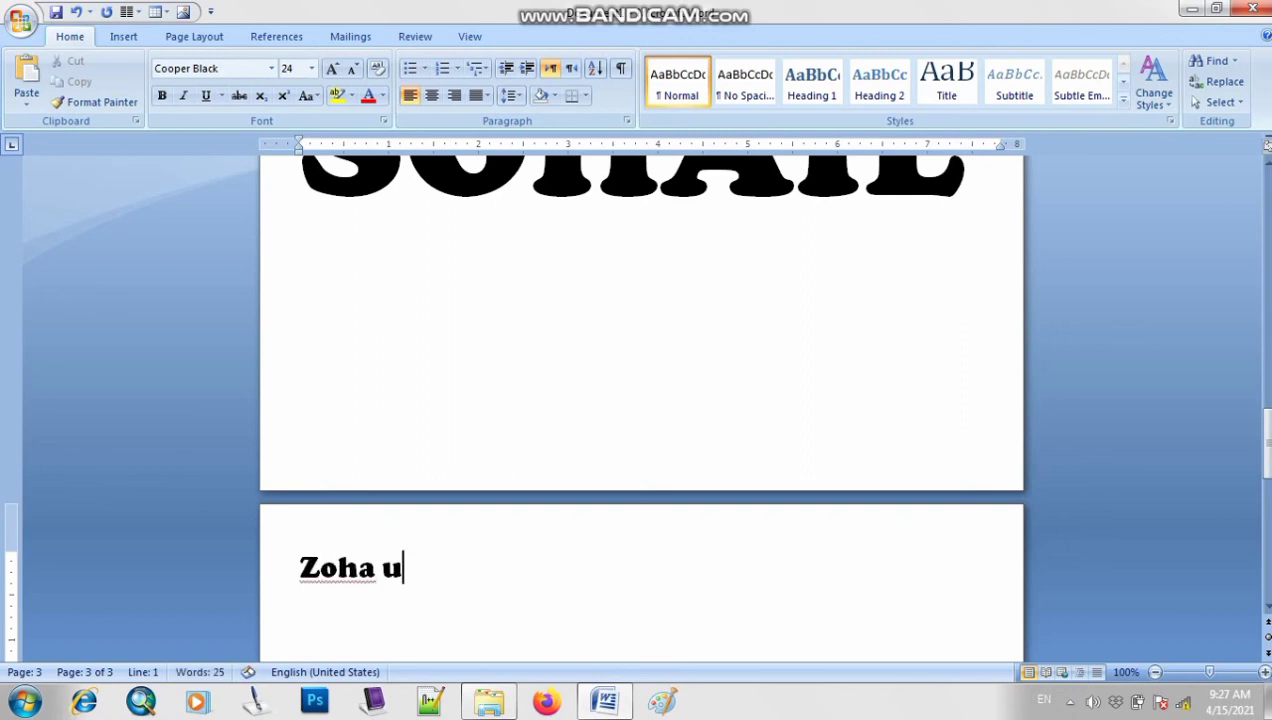
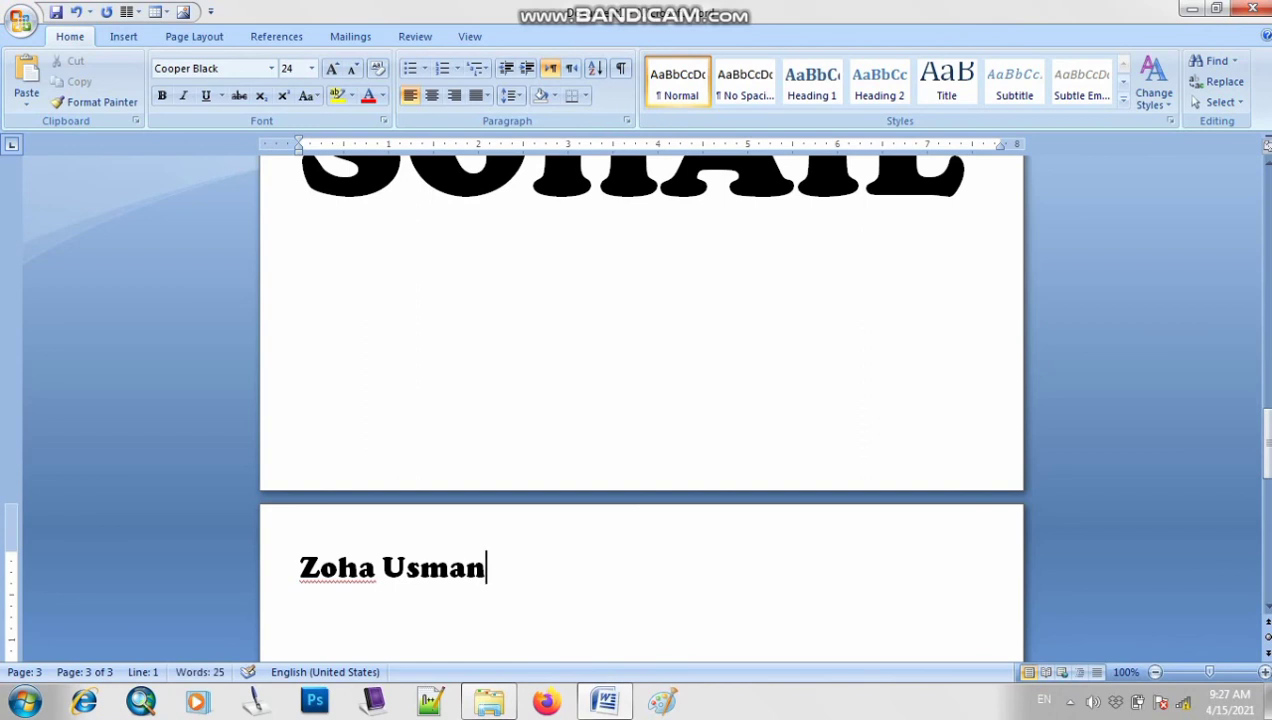
# Select the whole 24 pt name on page 3
pyautogui.scroll(-4, 640, 400)
pyautogui.moveTo(486, 343); pyautogui.dragTo(301, 343)
pyautogui.click(321, 343)
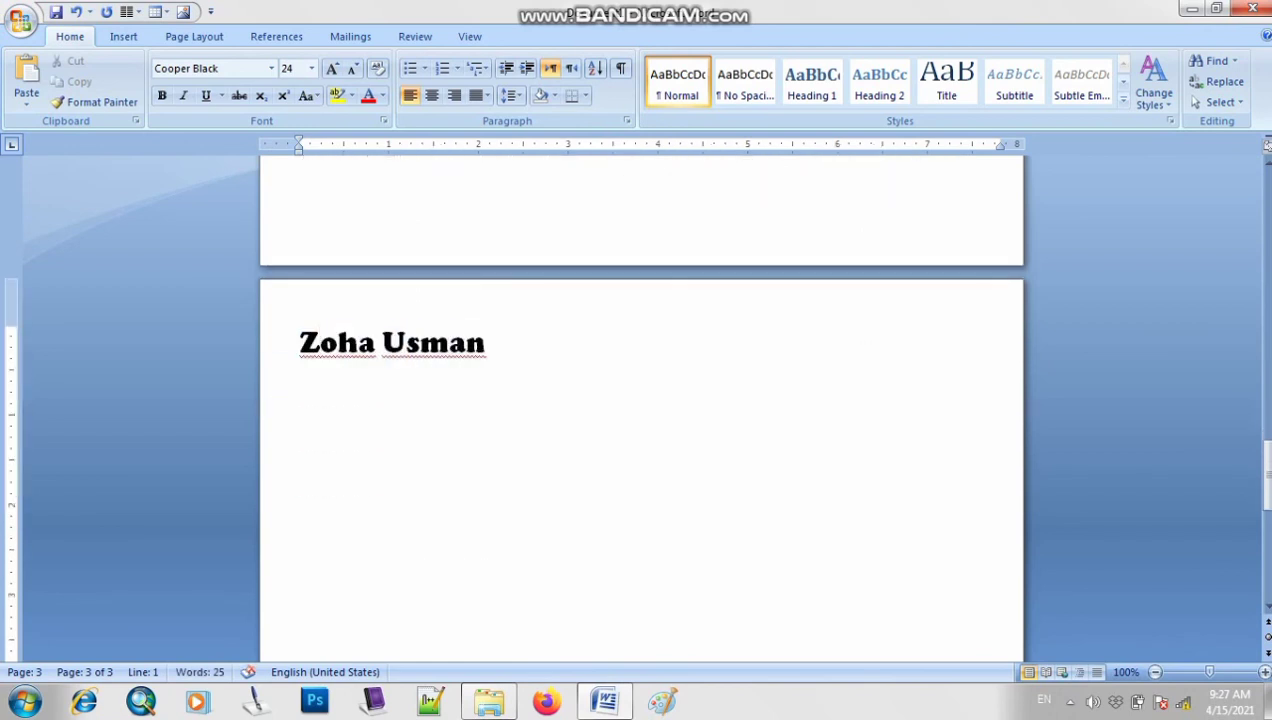
pyautogui.moveTo(486, 343); pyautogui.dragTo(300, 343)
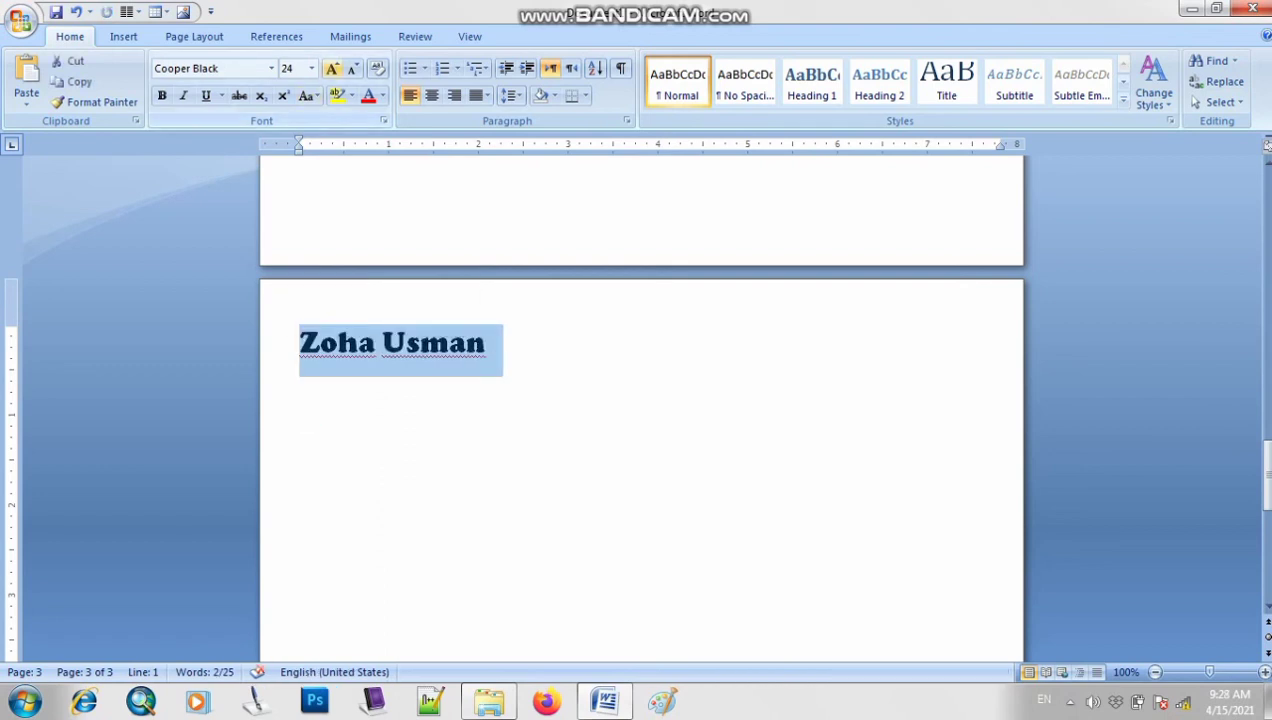
# Enlarge the selected name to 90 pt with Grow Font
pyautogui.click(332, 69)
pyautogui.click(332, 69)
pyautogui.click(332, 69)
pyautogui.click(332, 69)
pyautogui.click(332, 69)
pyautogui.click(332, 69)
pyautogui.click(332, 69)
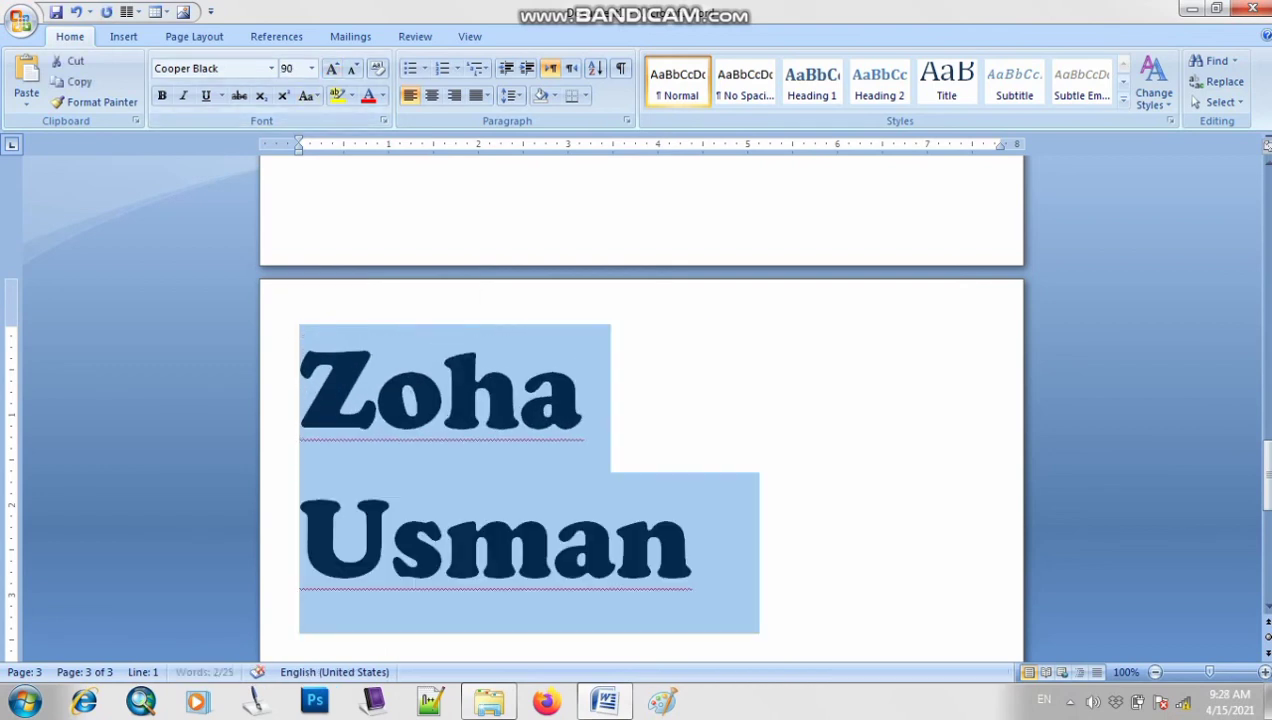
pyautogui.click(694, 537)
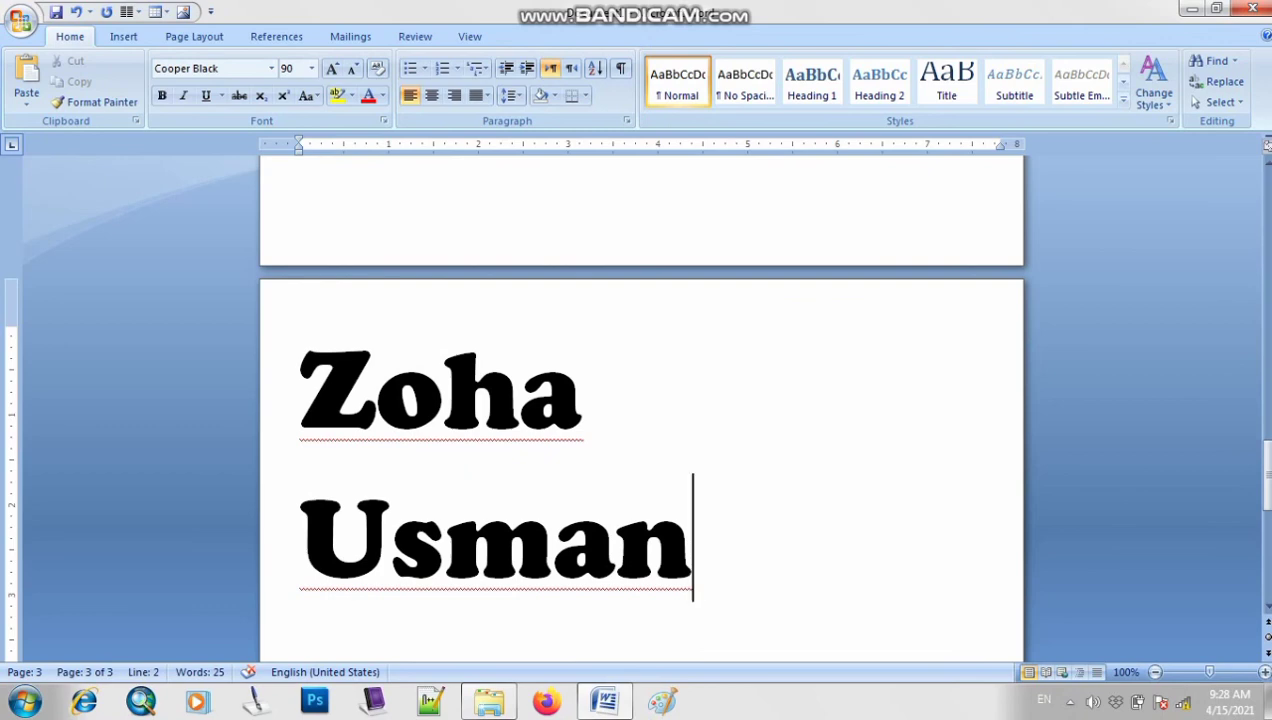
# Select both lines of the name and shrink it to 28 pt with Shrink Font
pyautogui.moveTo(698, 545); pyautogui.dragTo(322, 392)
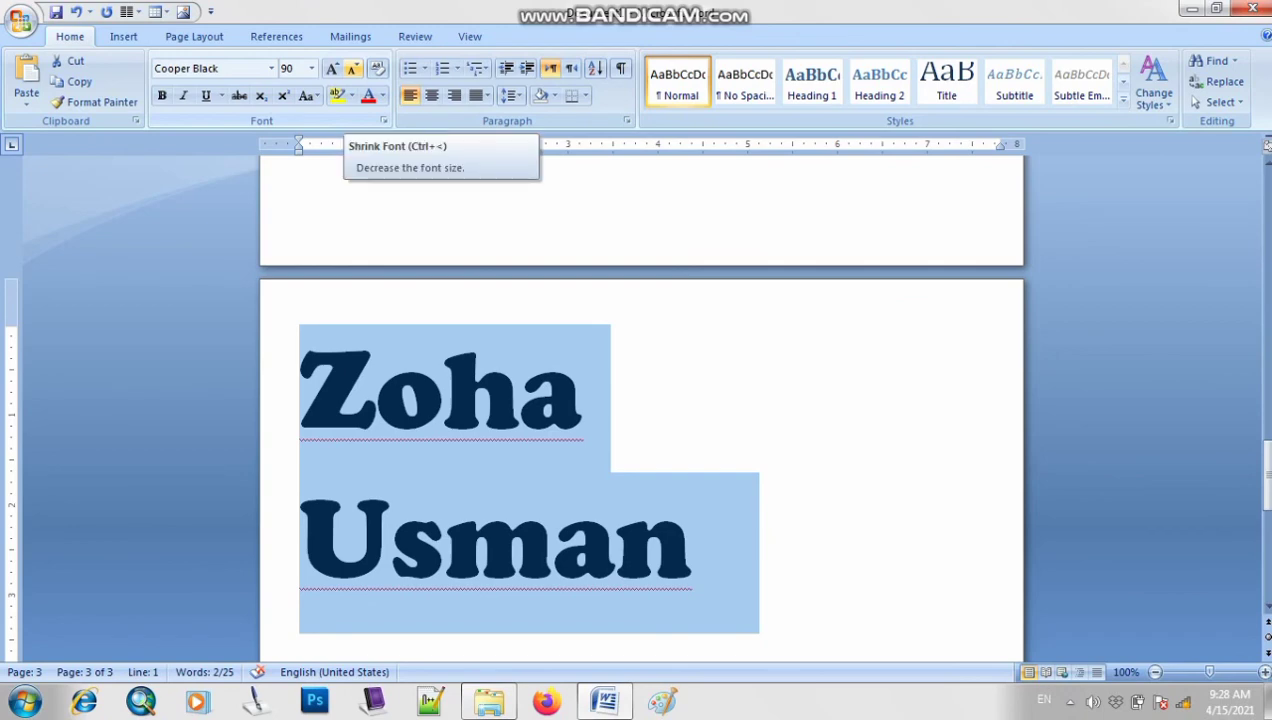
pyautogui.click(352, 68)
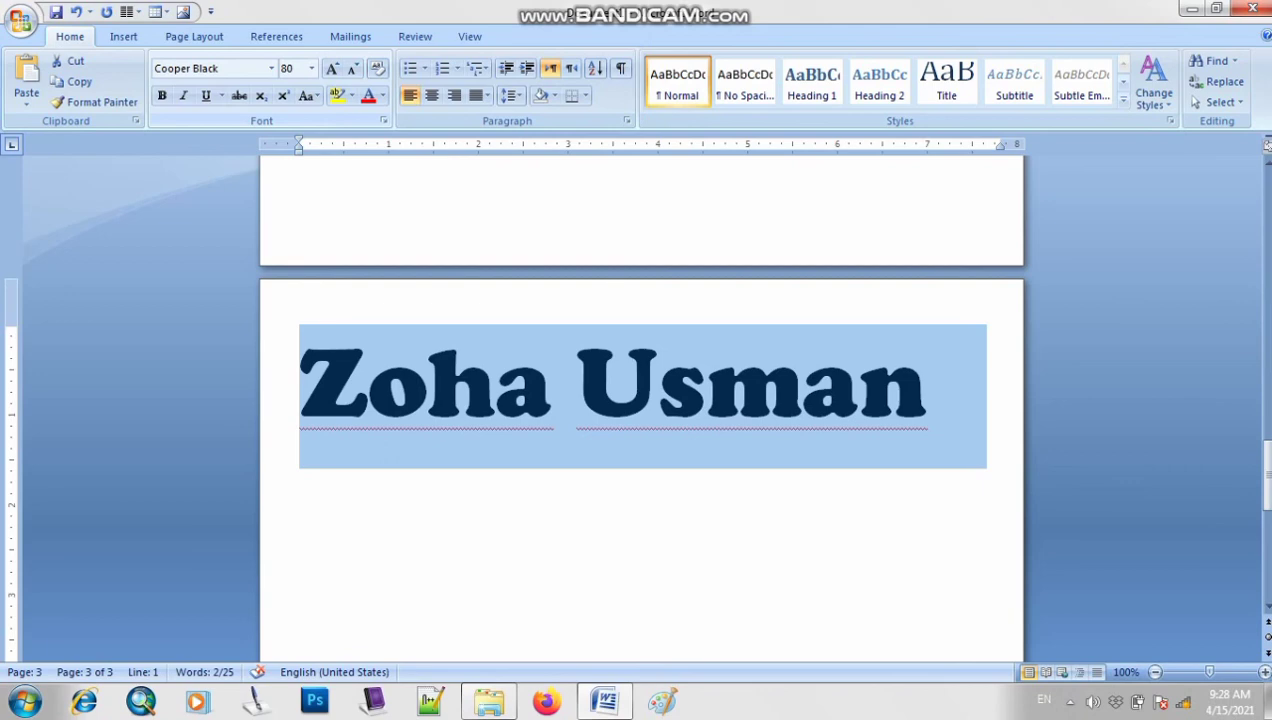
pyautogui.click(352, 68)
pyautogui.click(352, 68)
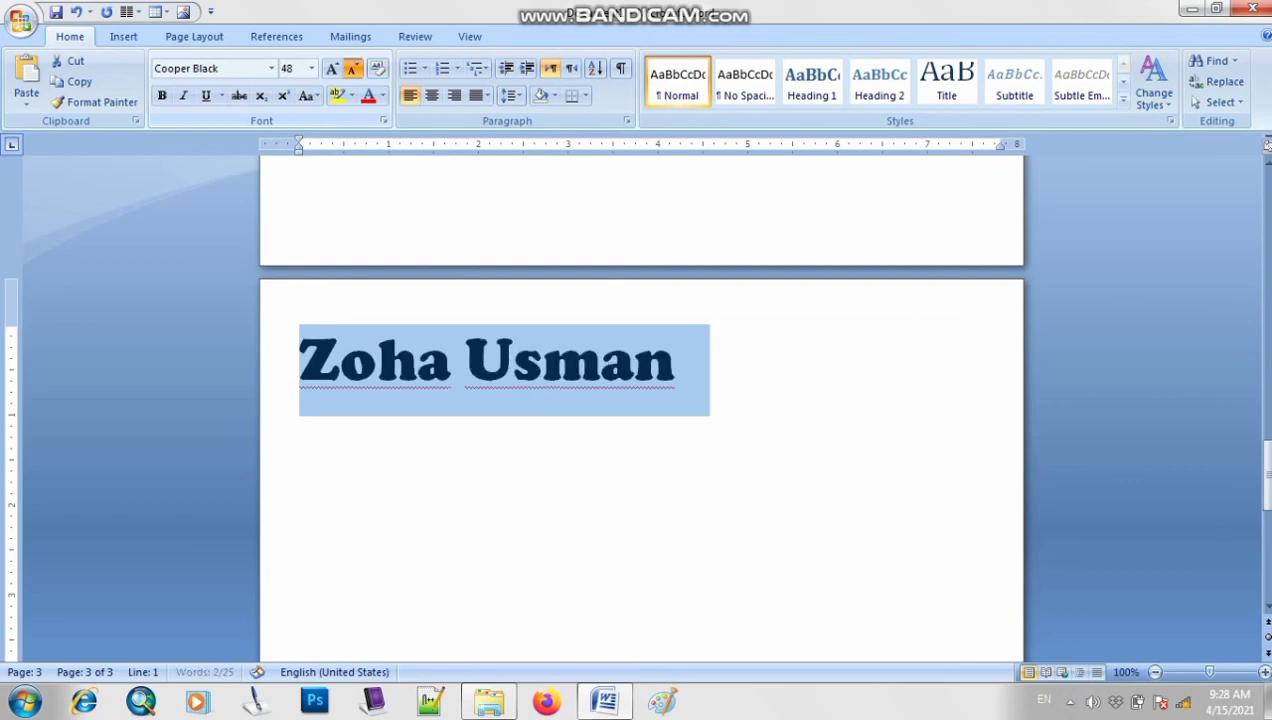
pyautogui.click(352, 68)
pyautogui.click(352, 68)
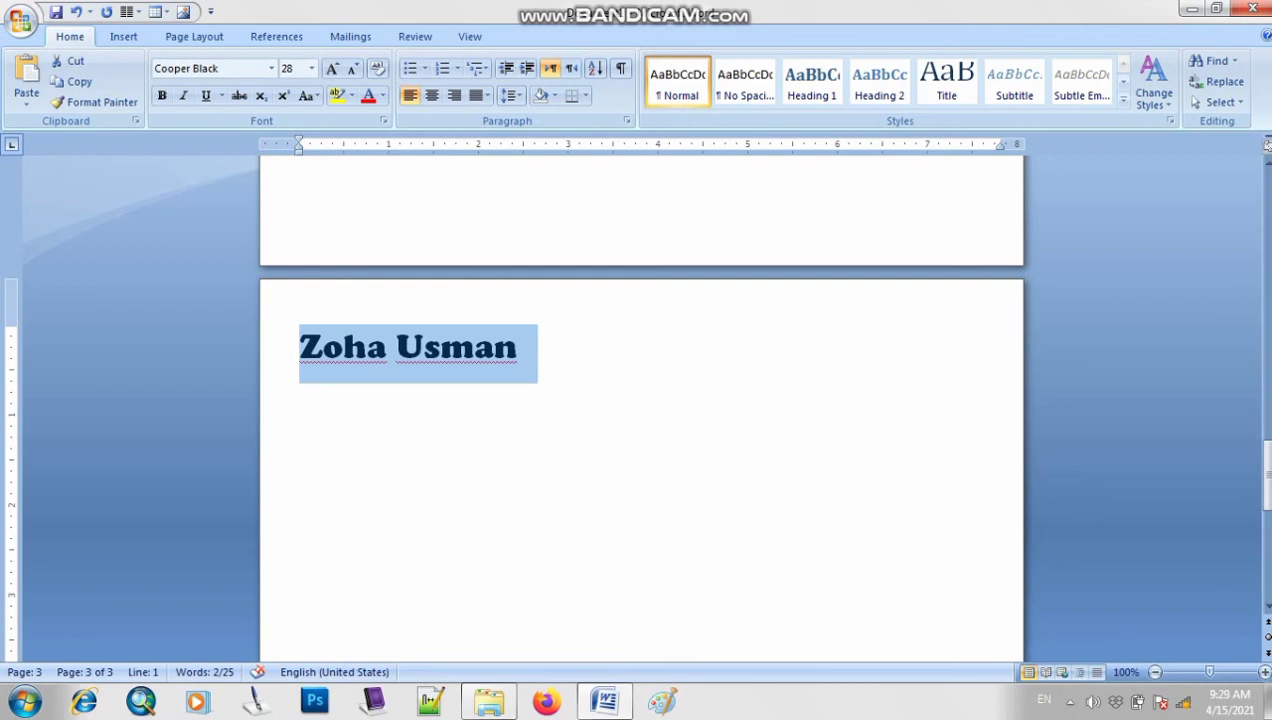
pyautogui.click(519, 347)
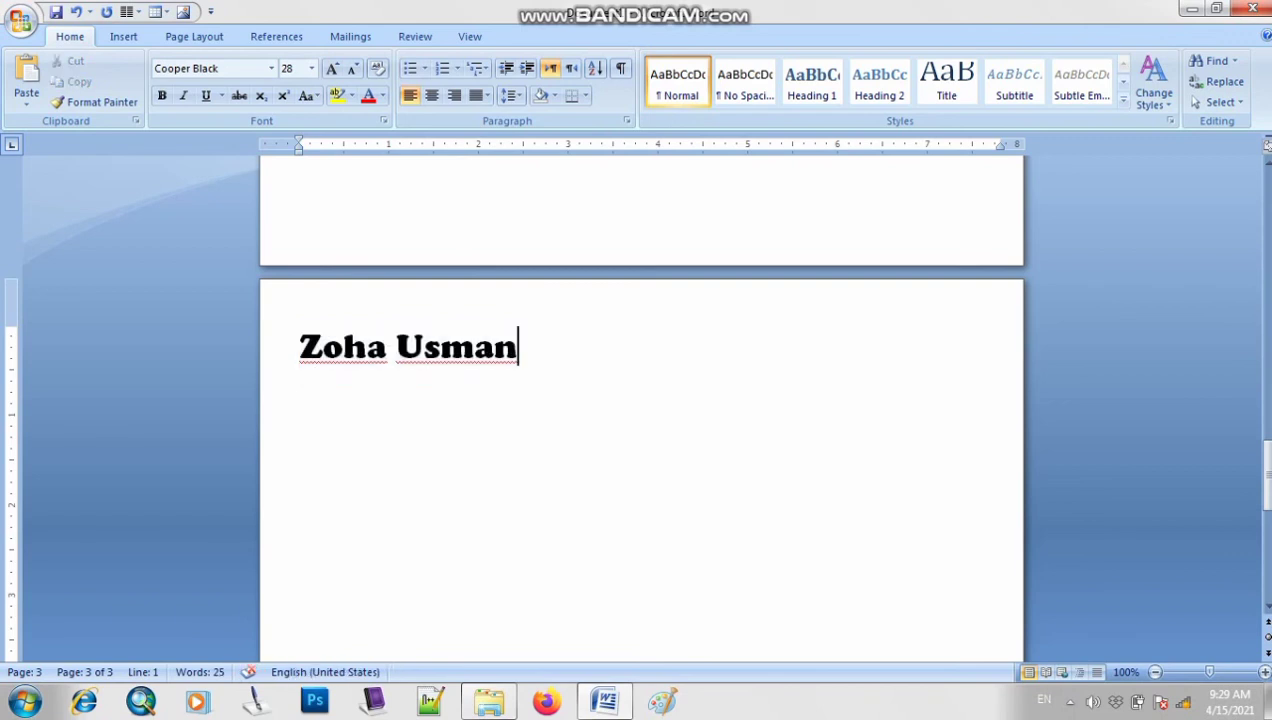
# Add a new line and type the heading 'Font Face'
pyautogui.scroll(-2, 642, 408)
pyautogui.press('Return')
pyautogui.press('Return')
pyautogui.scroll(-2, 642, 408)
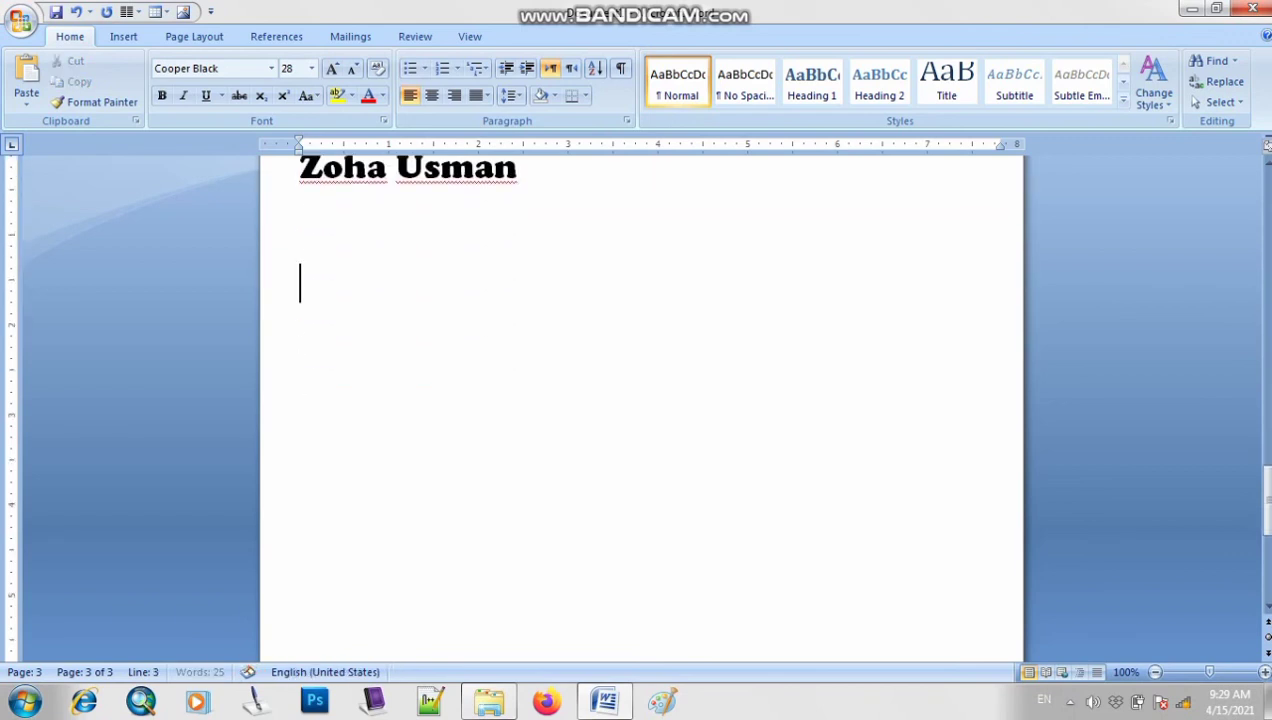
pyautogui.scroll(7, 642, 408)
pyautogui.click(300, 253)
pyautogui.press('BackSpace')
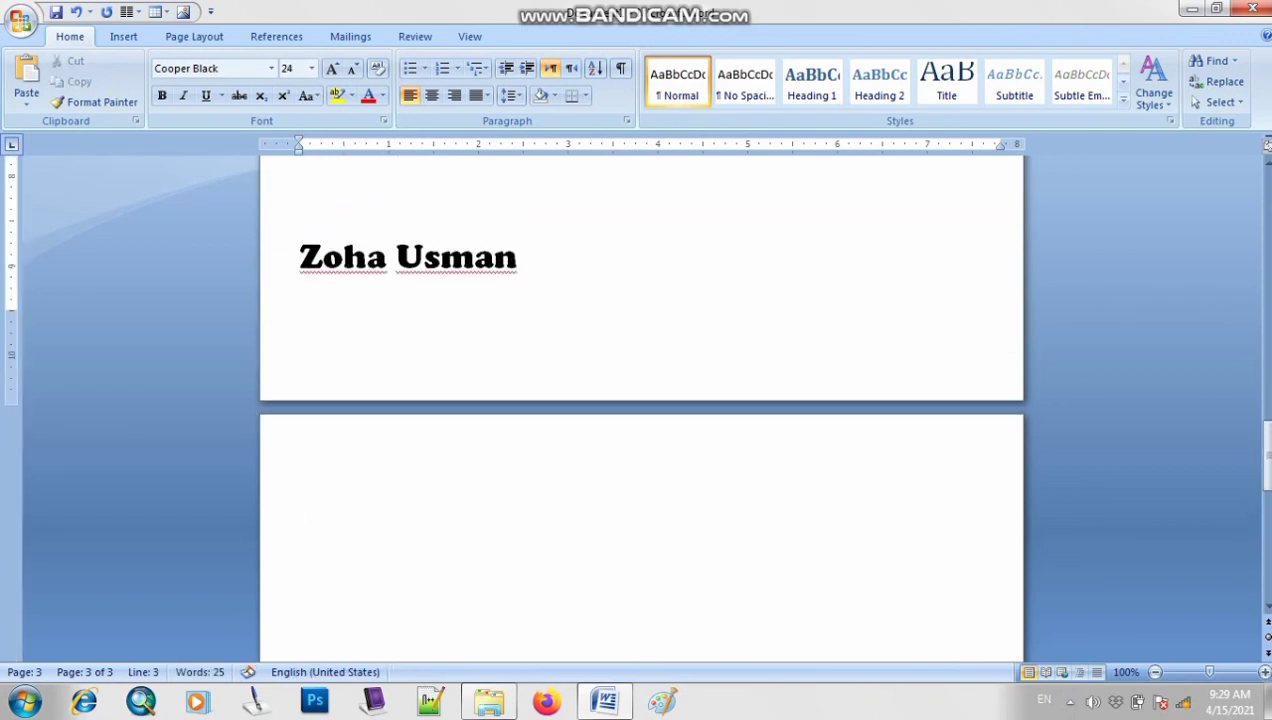
pyautogui.click(300, 482)
pyautogui.scroll(-3, 642, 408)
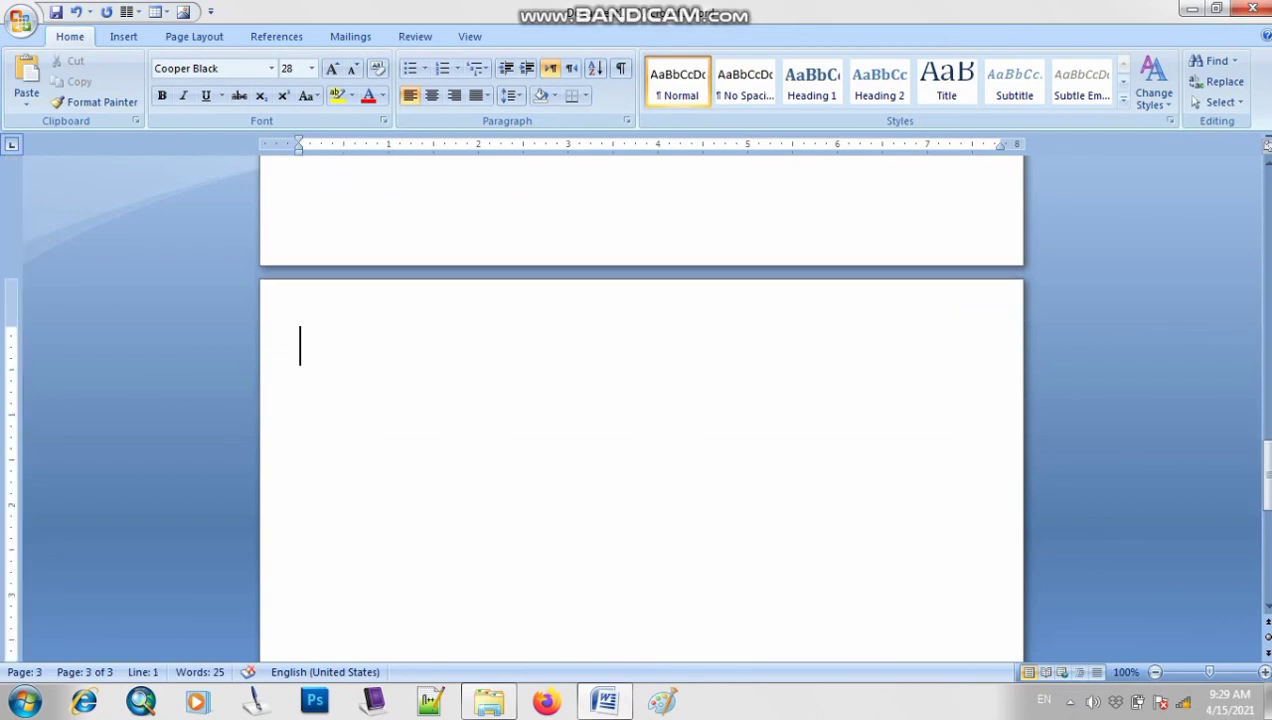
pyautogui.write('Font Face')
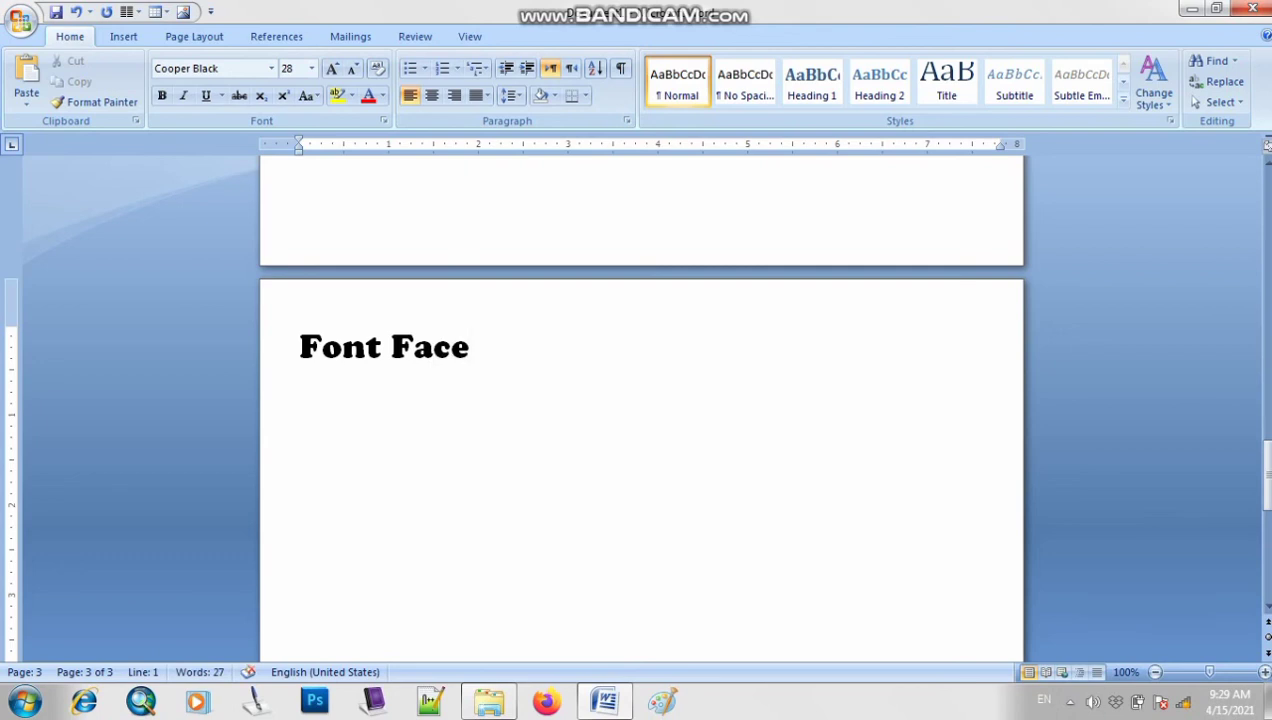
# Zoom to 120%, type a person's name below, and add ':' after 'Font Face'
pyautogui.click(1264, 672)
pyautogui.click(1264, 672)
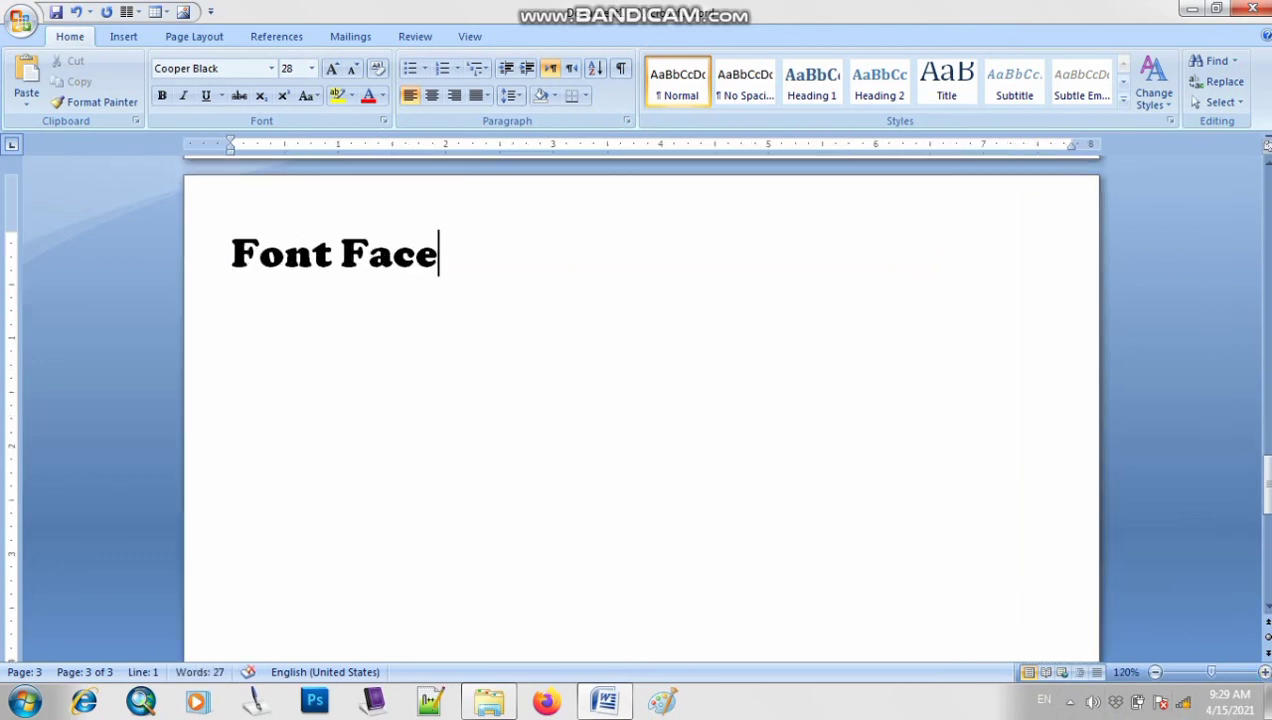
pyautogui.press('Return')
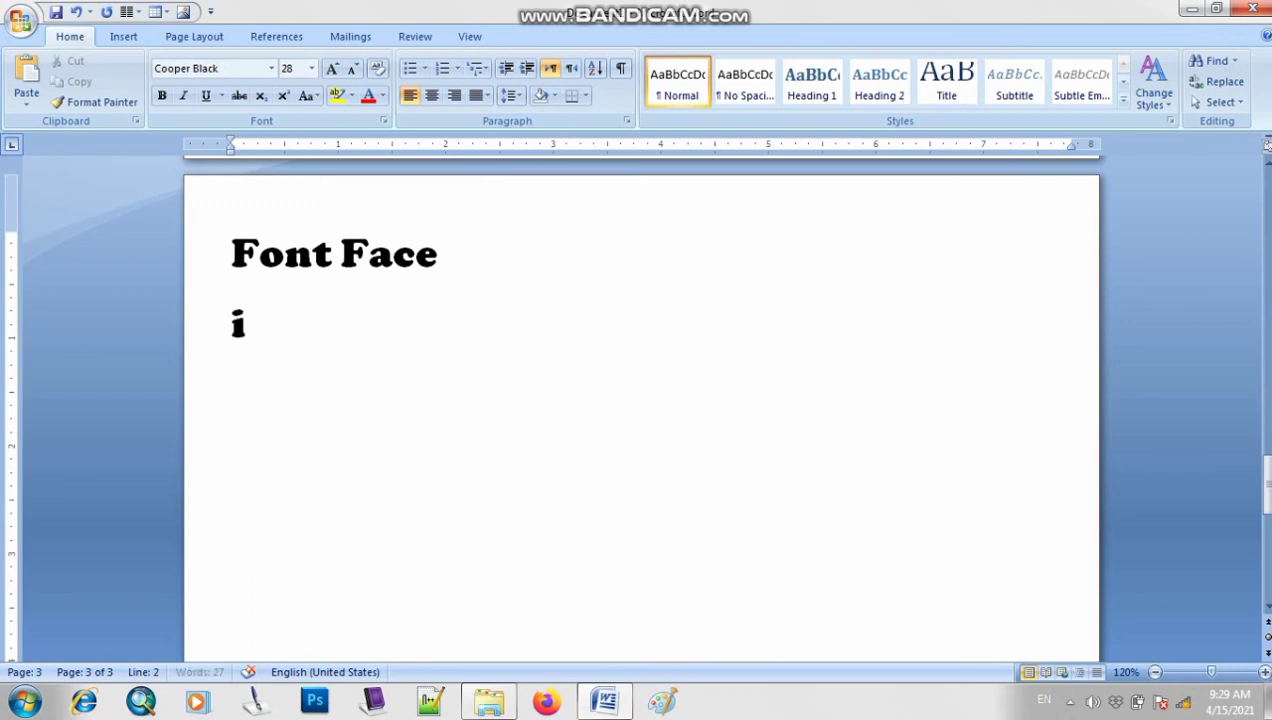
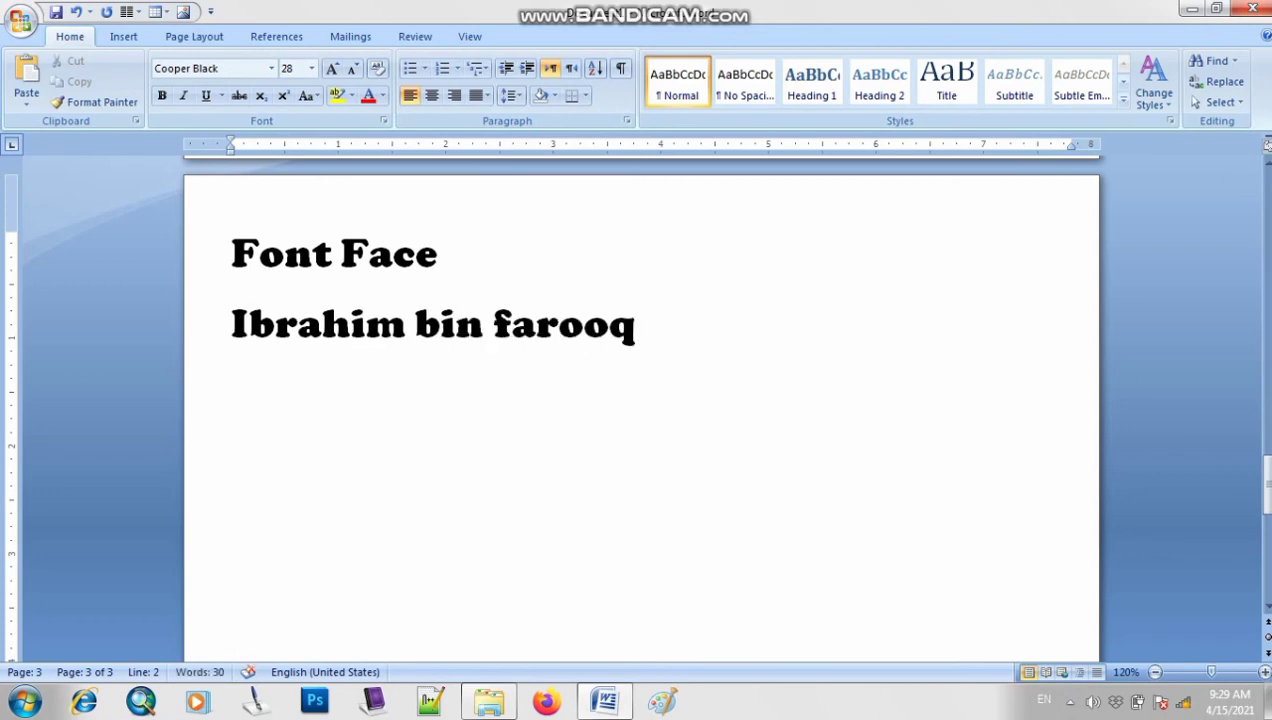
pyautogui.press('Up')
pyautogui.write(':')
# Set the name line under 'Font Face:' in Arabic Typesetting, then return to the document top
pyautogui.moveTo(636, 327); pyautogui.dragTo(232, 327)
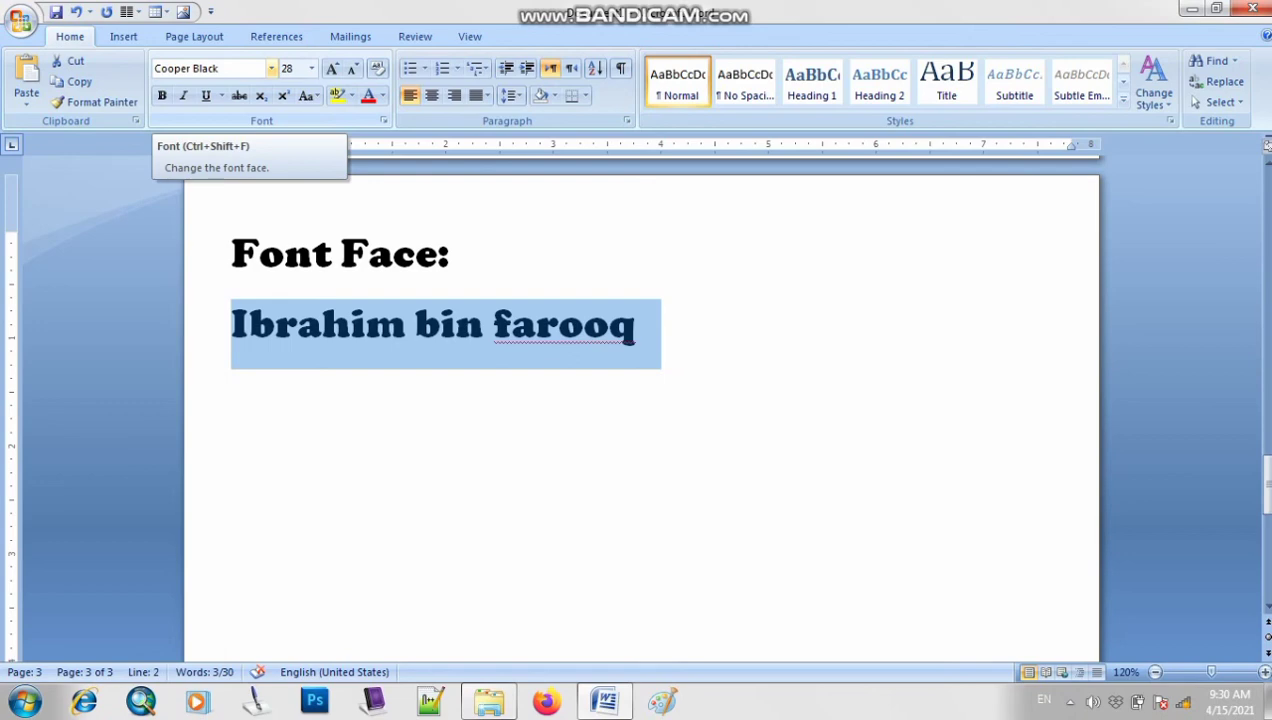
pyautogui.click(271, 68)
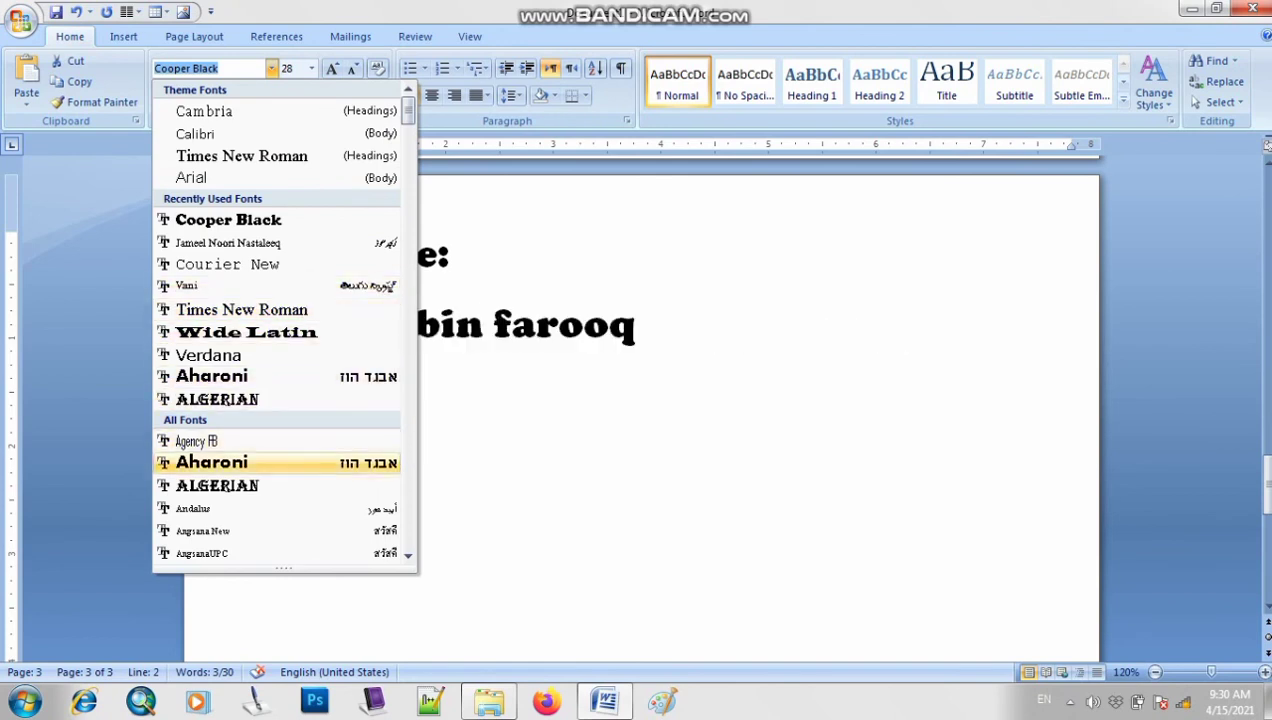
pyautogui.scroll(-2, 280, 480)
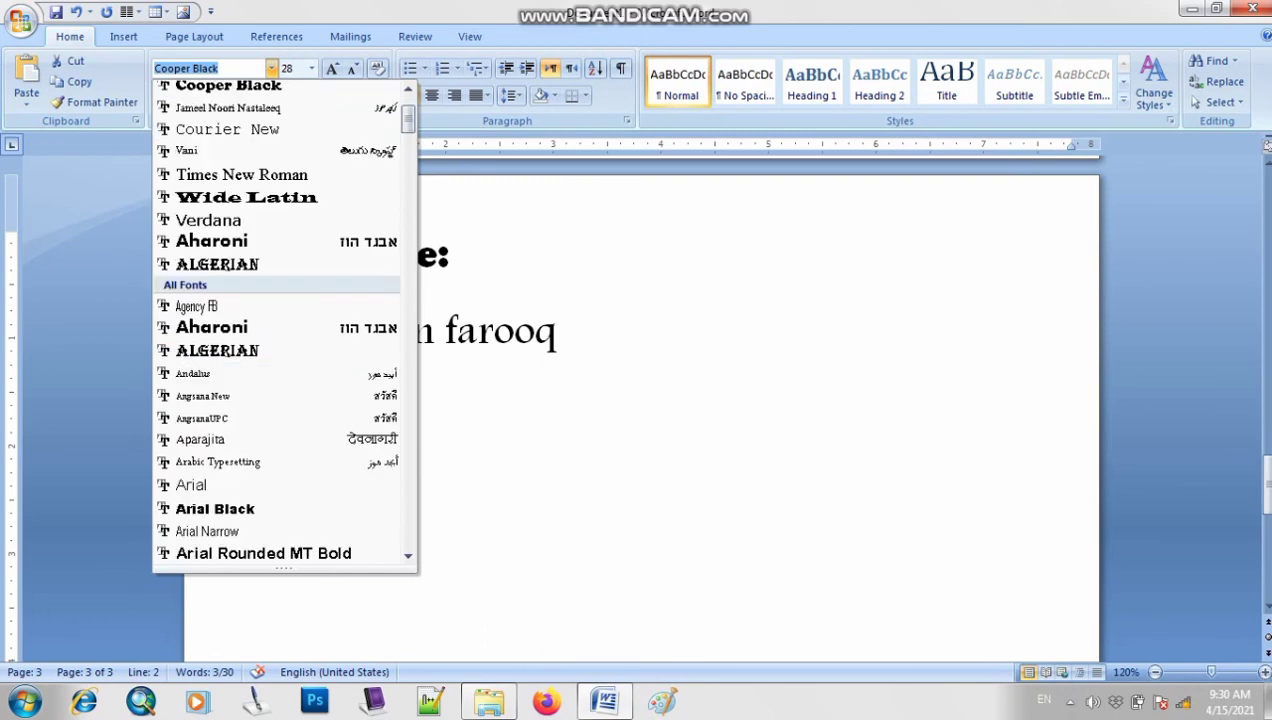
pyautogui.click(250, 462)
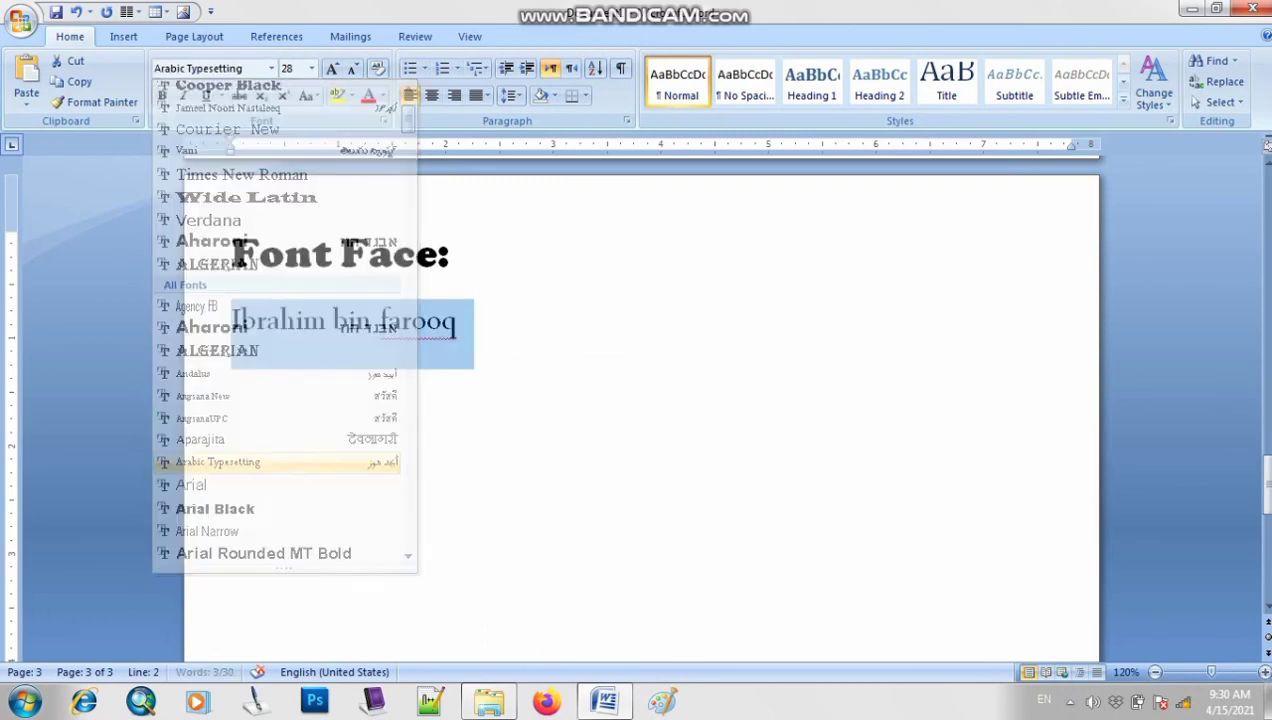
pyautogui.click(460, 322)
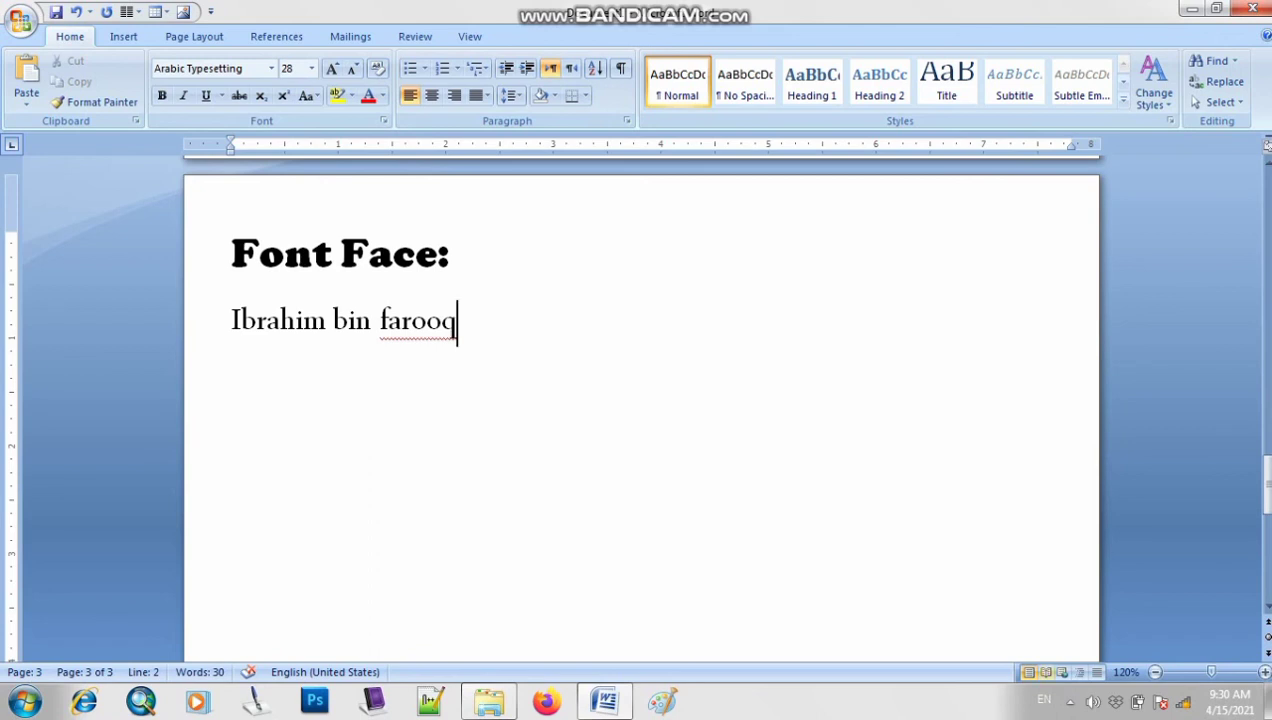
pyautogui.scroll(5, 640, 400)
pyautogui.click(1268, 381)
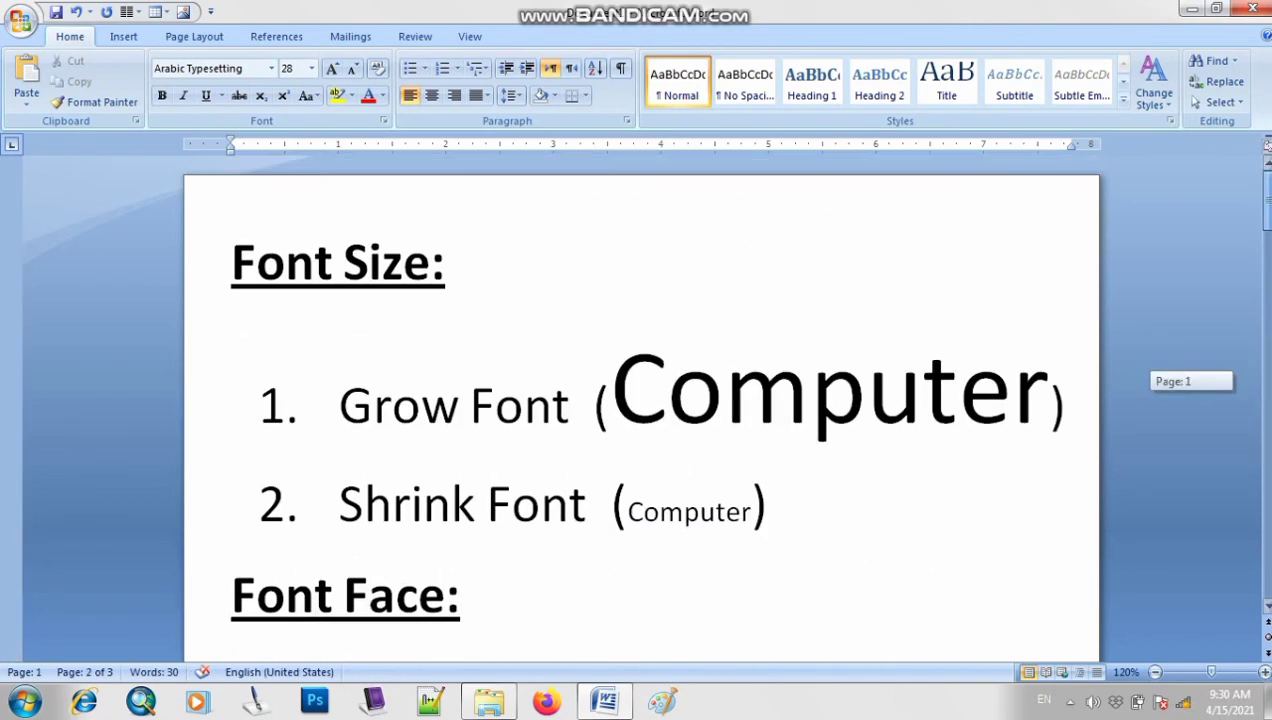